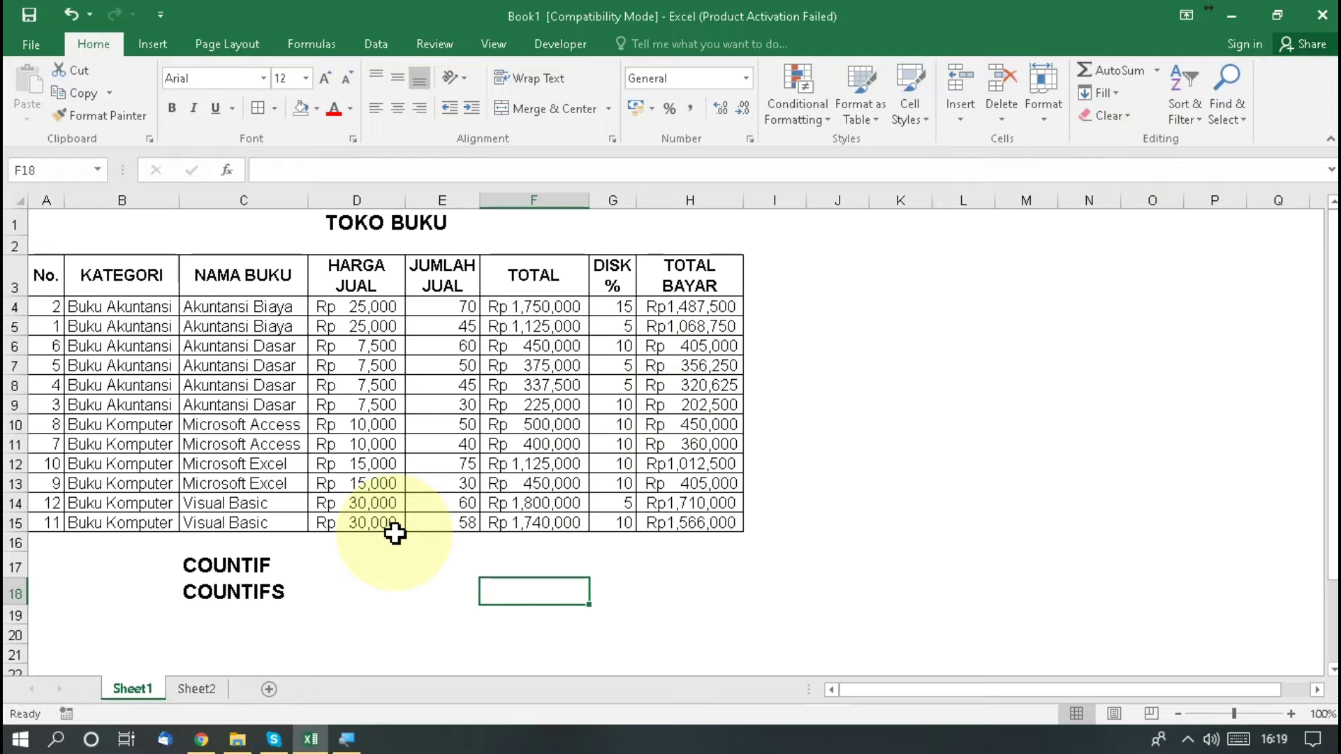
# - Review the COUNTIF and COUNTIFS labels below the book sales table
pyautogui.press('Up')
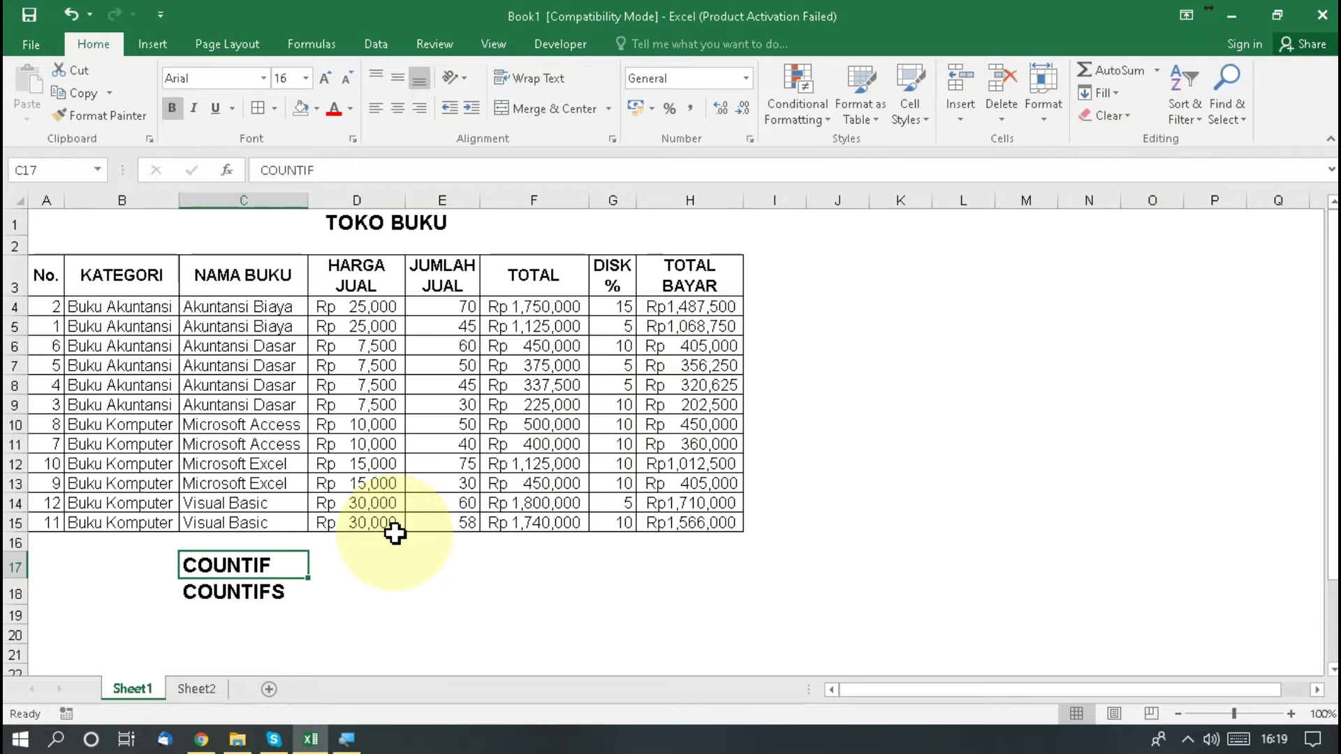
pyautogui.press('Down')
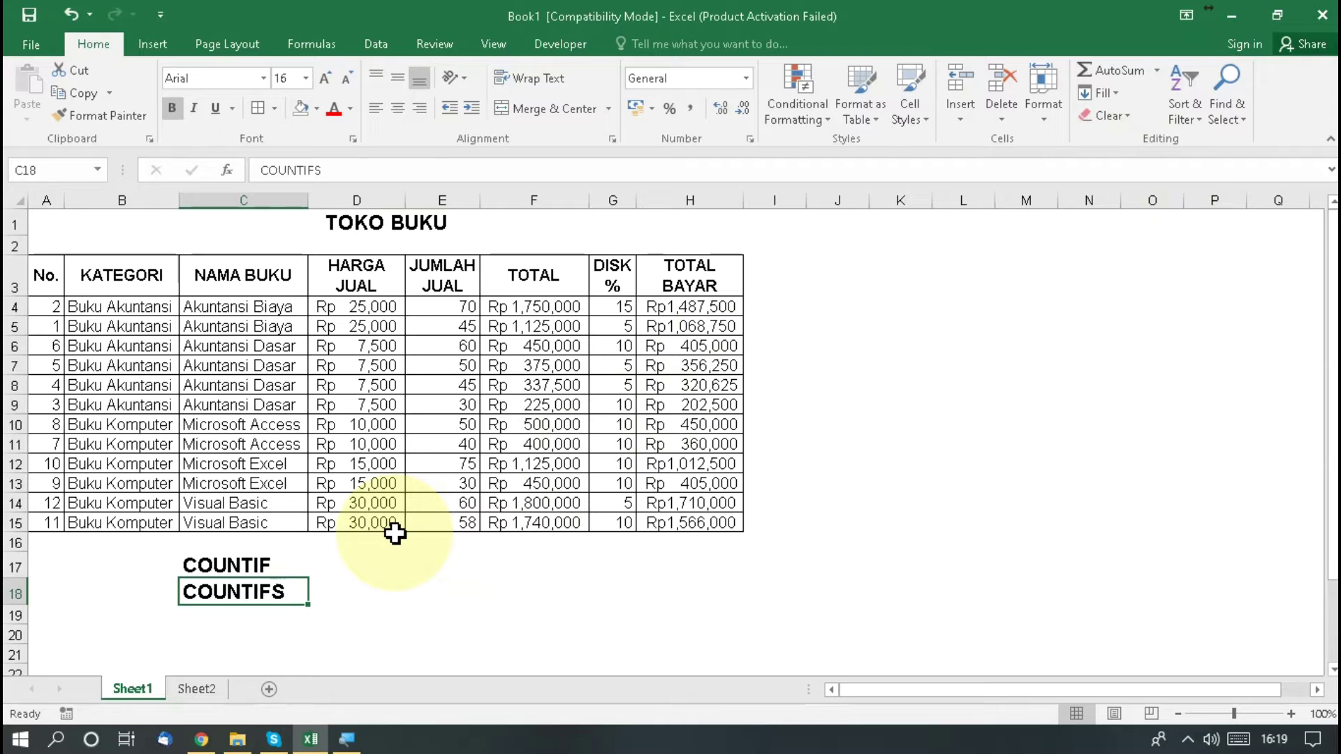
pyautogui.press('Up')
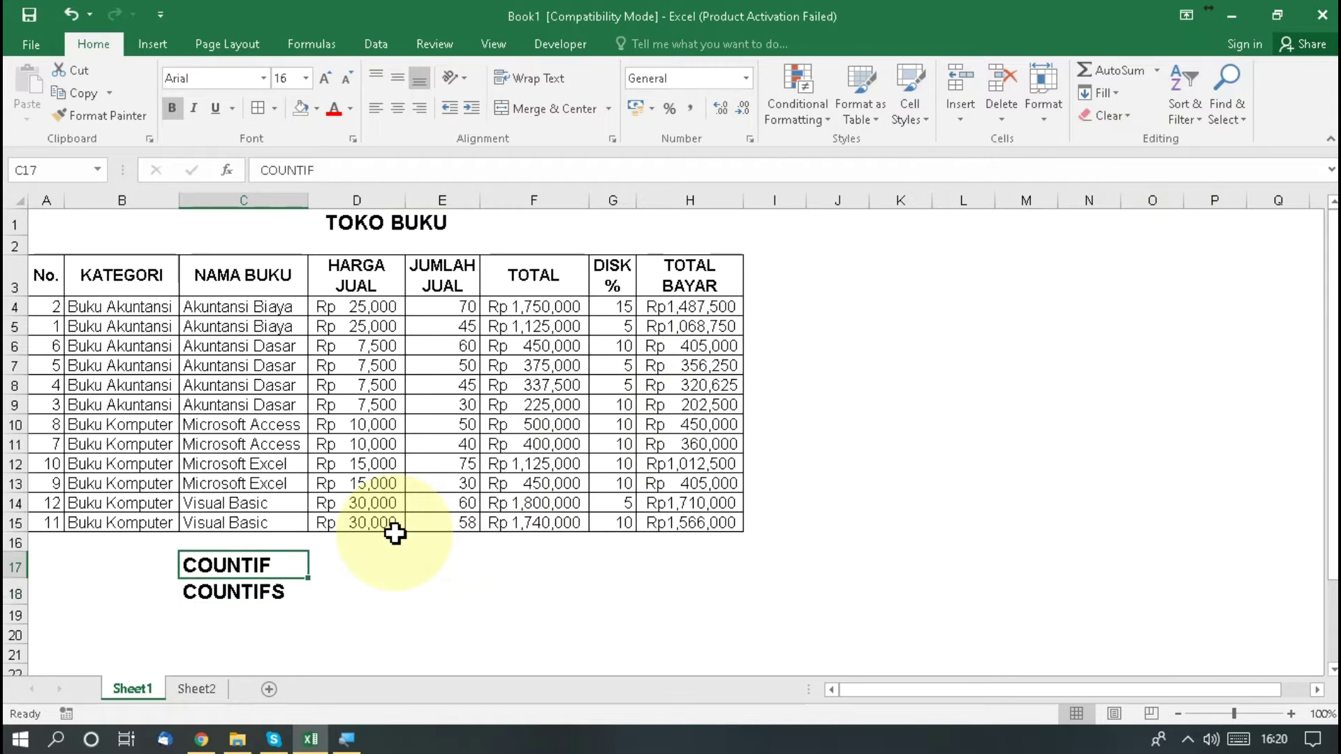
pyautogui.press('Right')
pyautogui.press('Left')
pyautogui.press('Right')
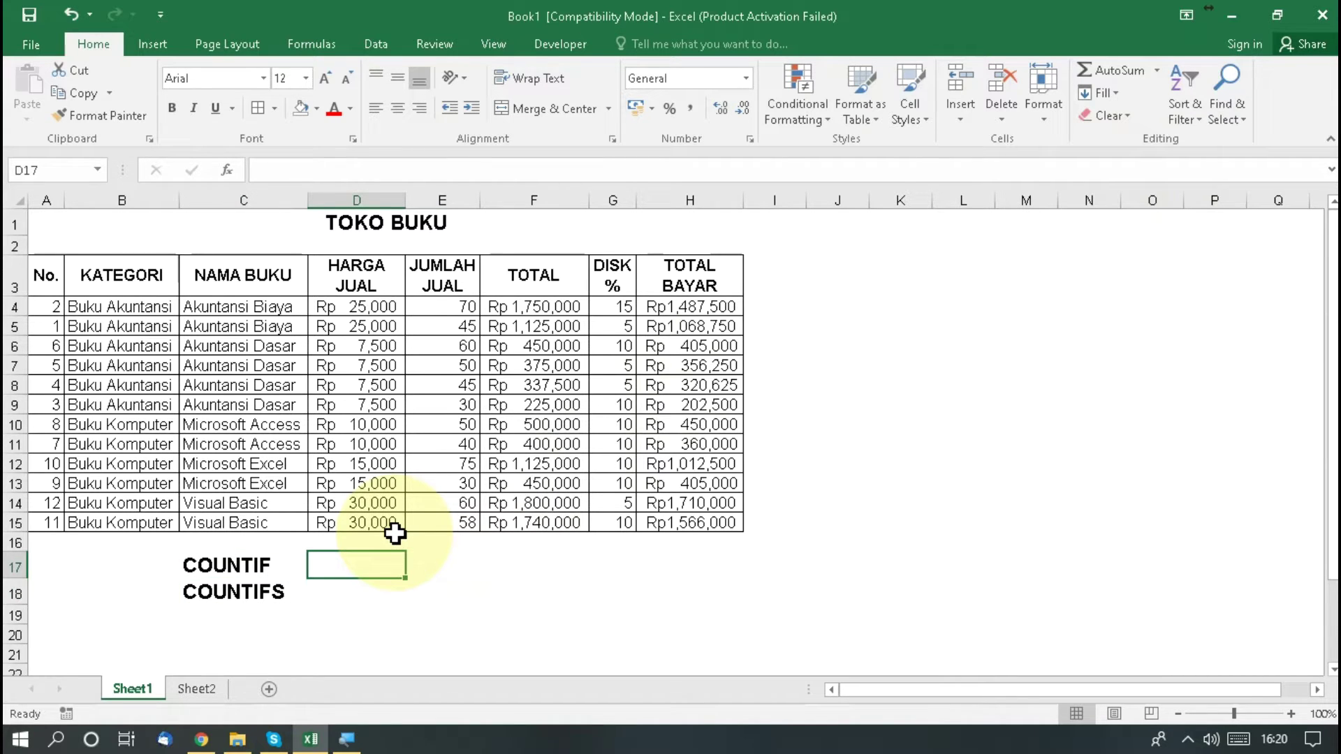
pyautogui.press('Down')
pyautogui.press('Left')
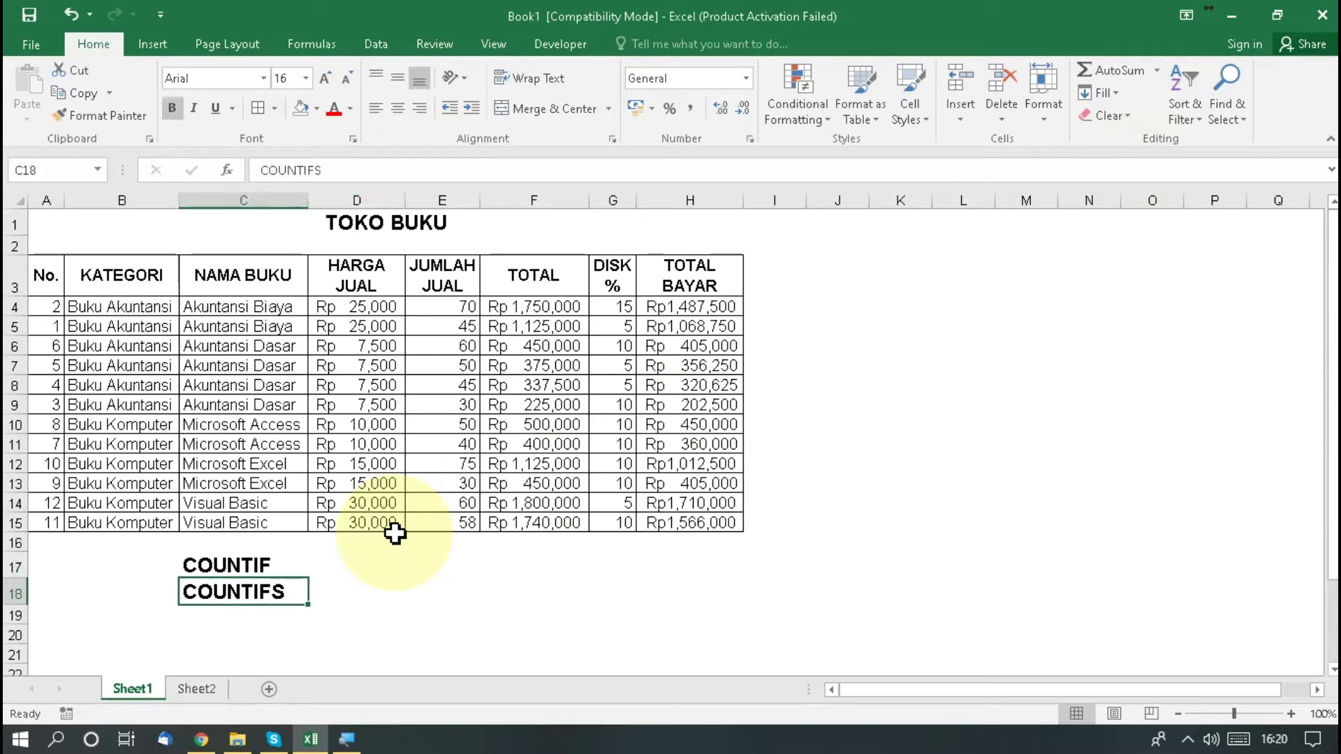
pyautogui.press('Right')
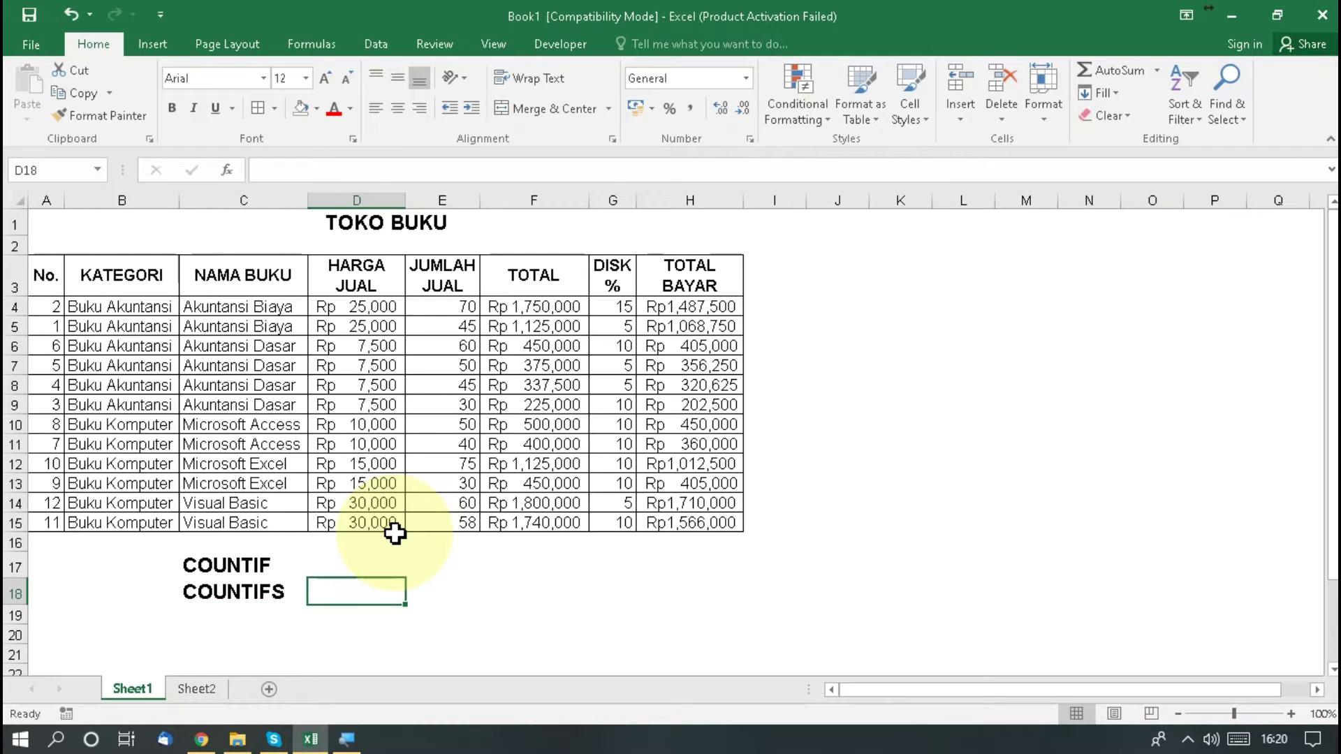
pyautogui.press('Left')
pyautogui.press('Down')
# - Examine the column headings of the TOKO BUKU table, from No. through TOTAL BAYAR
pyautogui.press('Up')
pyautogui.press('Up')
pyautogui.press('Up')
pyautogui.press('Up')
pyautogui.press('Up')
pyautogui.press('Up')
pyautogui.press('Up')
pyautogui.press('Up')
pyautogui.press('Up')
pyautogui.press('Up')
pyautogui.press('Up')
pyautogui.press('Up')
pyautogui.press('Up')
pyautogui.press('Up')
pyautogui.press('Up')
pyautogui.press('Up')
pyautogui.press('Up')
pyautogui.press('Up')
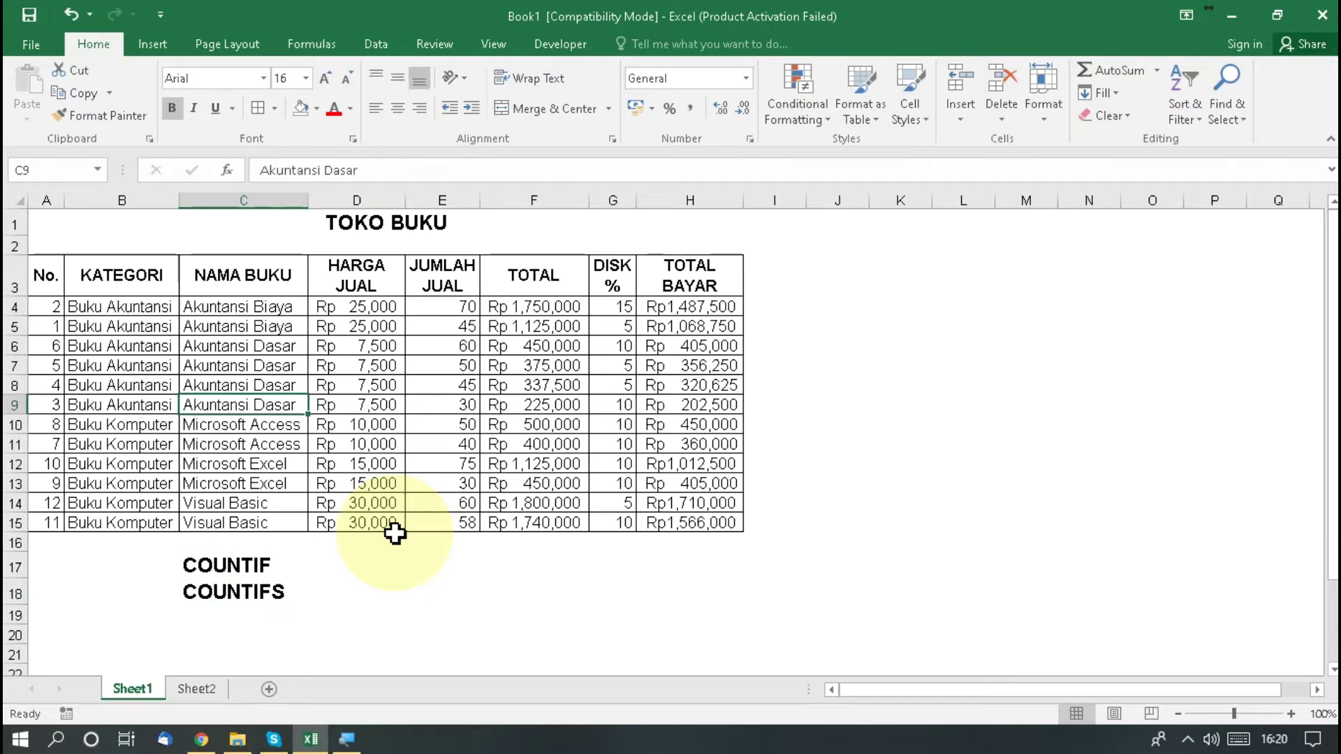
pyautogui.press('Down')
pyautogui.press('Down')
pyautogui.press('Left')
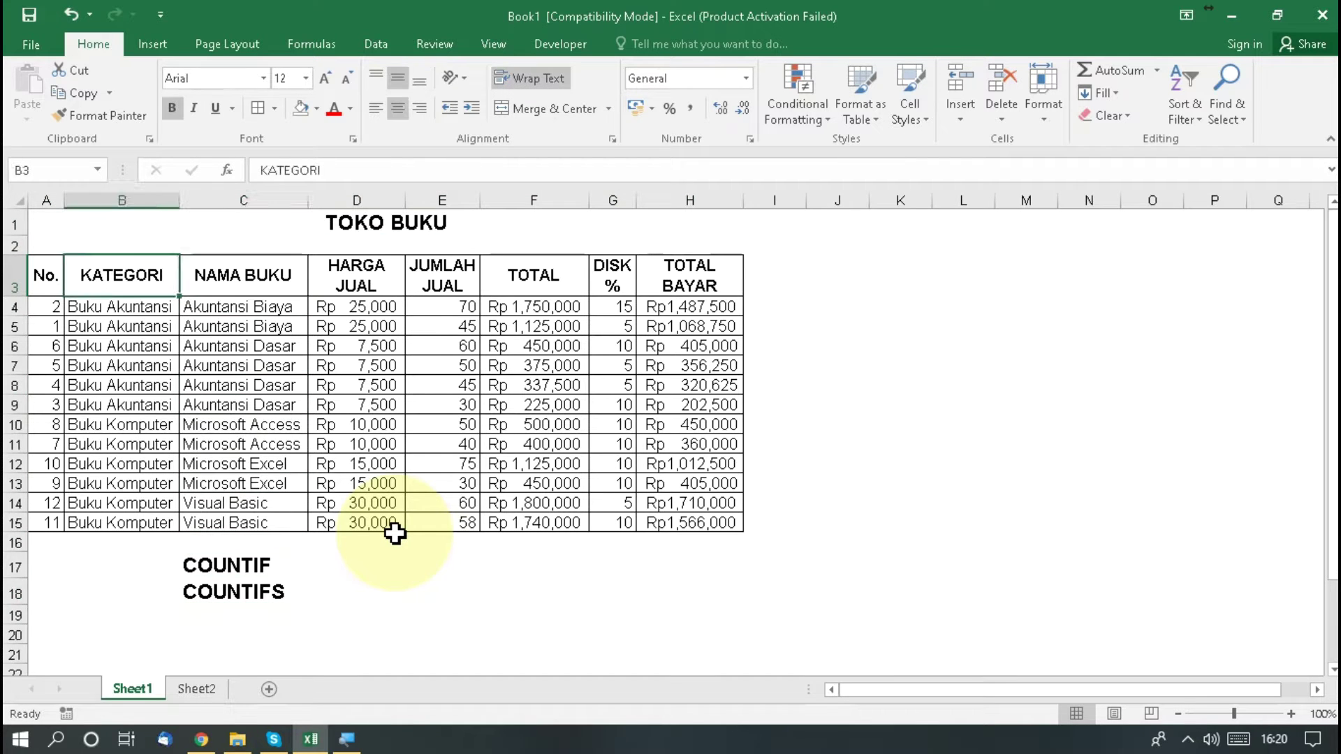
pyautogui.press('Left')
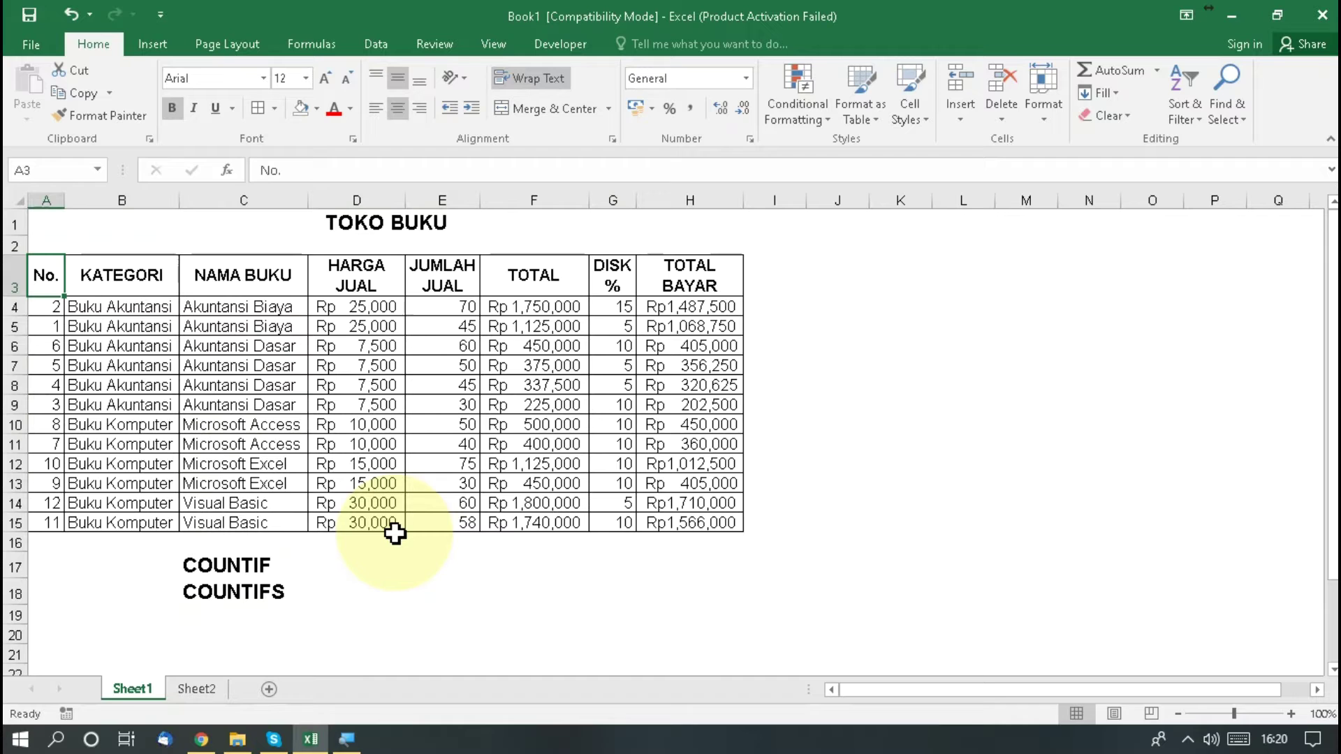
pyautogui.press('Right')
pyautogui.press('Right')
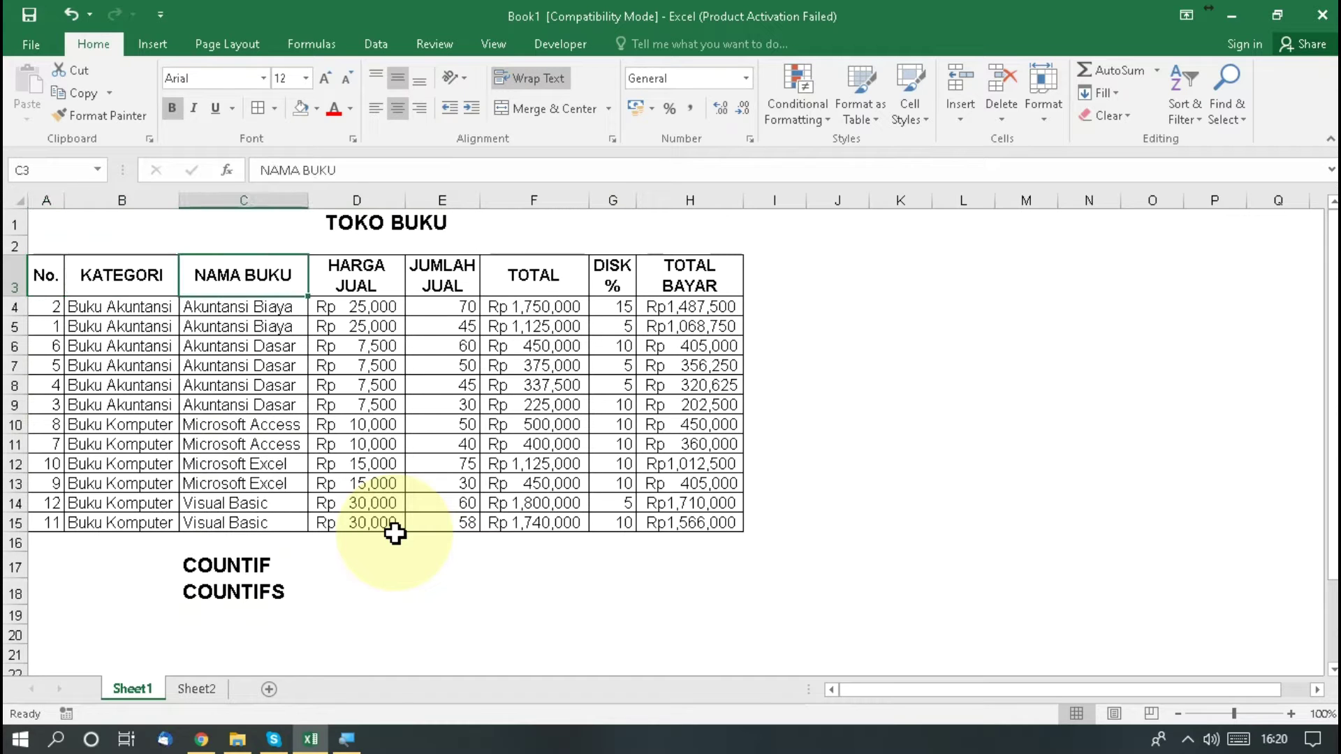
pyautogui.press('Right')
pyautogui.press('Right')
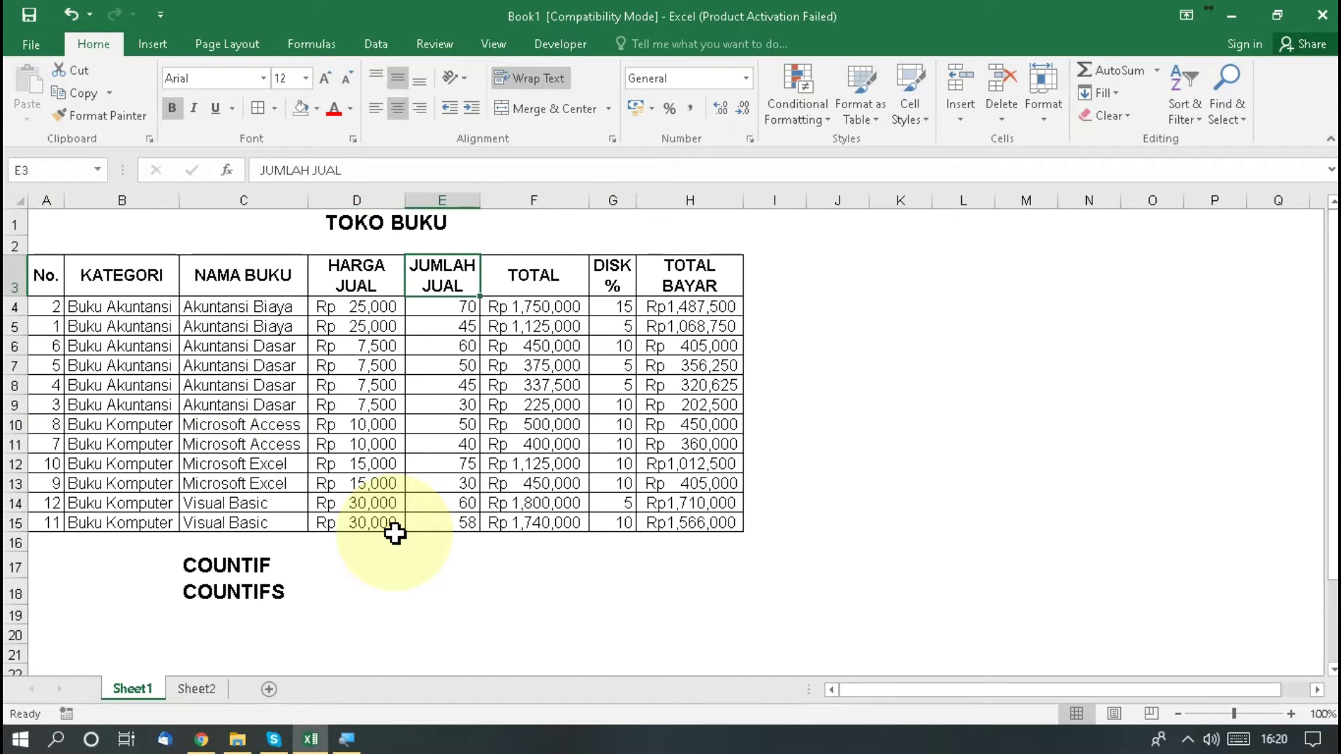
pyautogui.press('Right')
pyautogui.press('Right')
pyautogui.press('Right')
pyautogui.press('Right')
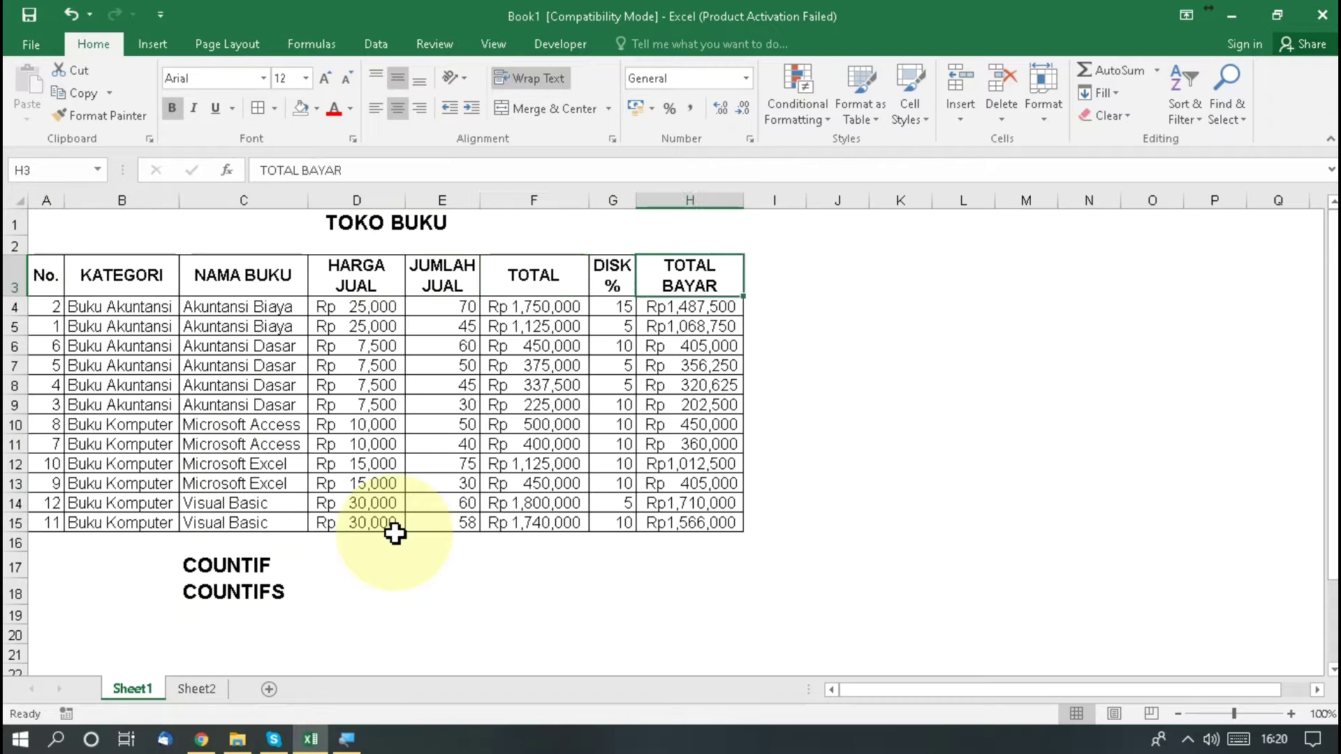
pyautogui.press('Left')
pyautogui.press('Left')
pyautogui.press('Left')
pyautogui.press('Left')
pyautogui.press('Left')
pyautogui.press('Left')
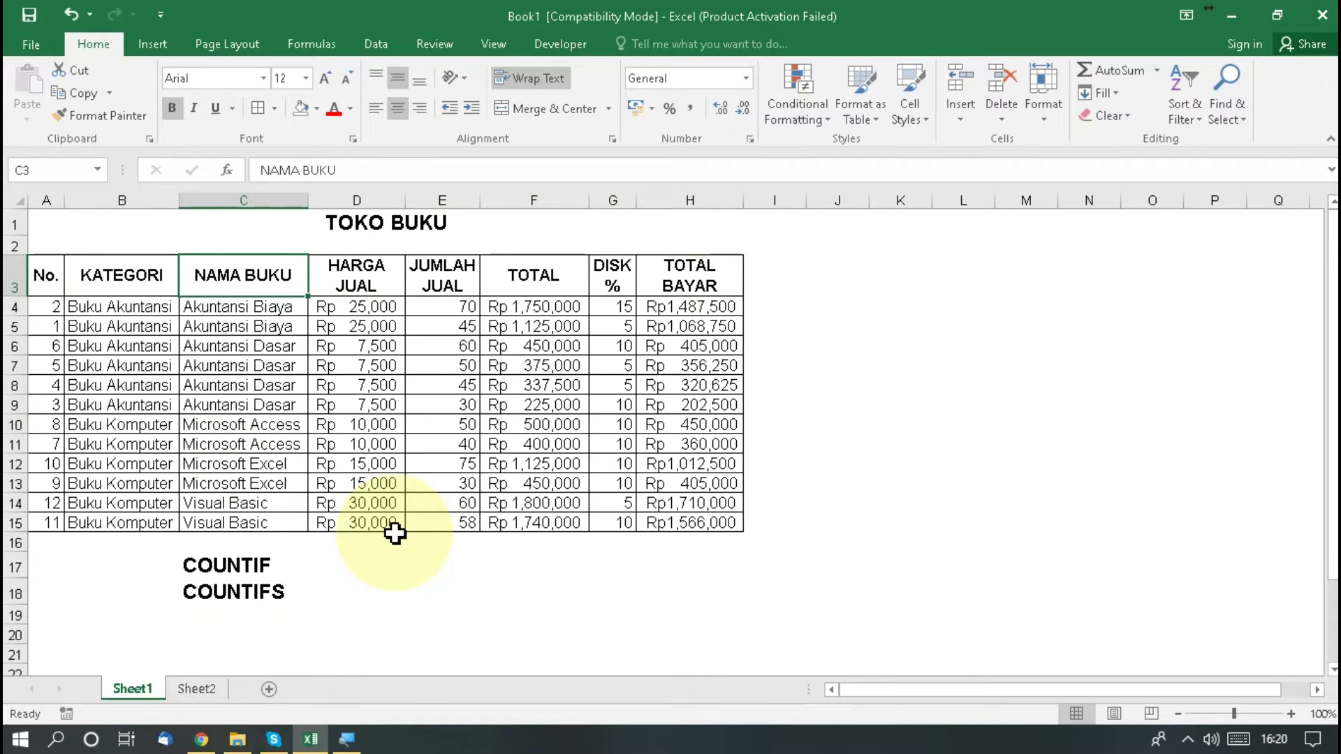
# - Enter the label "jml nama buku akuntansi dasar" in cell A19
pyautogui.press('Down')
pyautogui.press('Down')
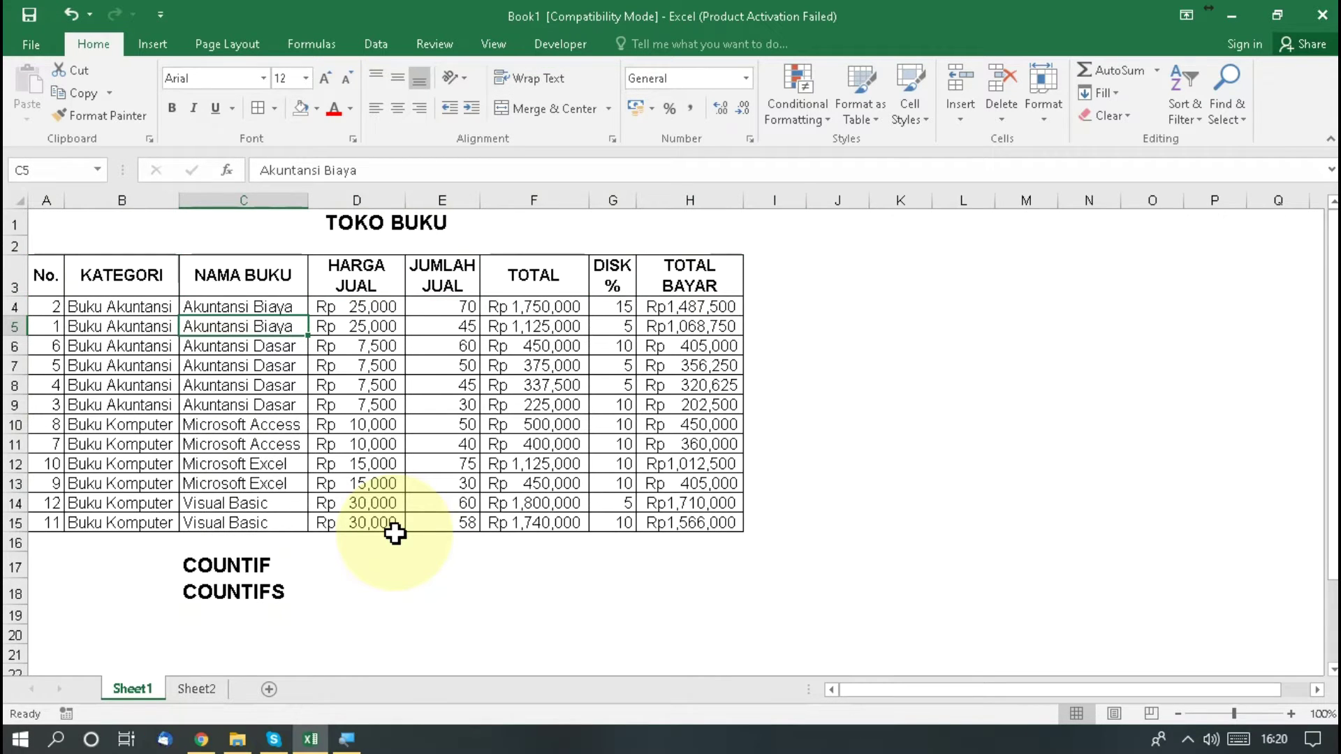
pyautogui.press('Down')
pyautogui.press('Down')
pyautogui.press('Down')
pyautogui.press('Down')
pyautogui.press('Down')
pyautogui.press('Down')
pyautogui.press('Down')
pyautogui.press('Down')
pyautogui.press('Down')
pyautogui.press('Down')
pyautogui.press('Down')
pyautogui.press('Down')
pyautogui.press('Down')
pyautogui.press('Down')
pyautogui.press('Up')
pyautogui.press('Down')
pyautogui.press('Left')
pyautogui.press('Left')
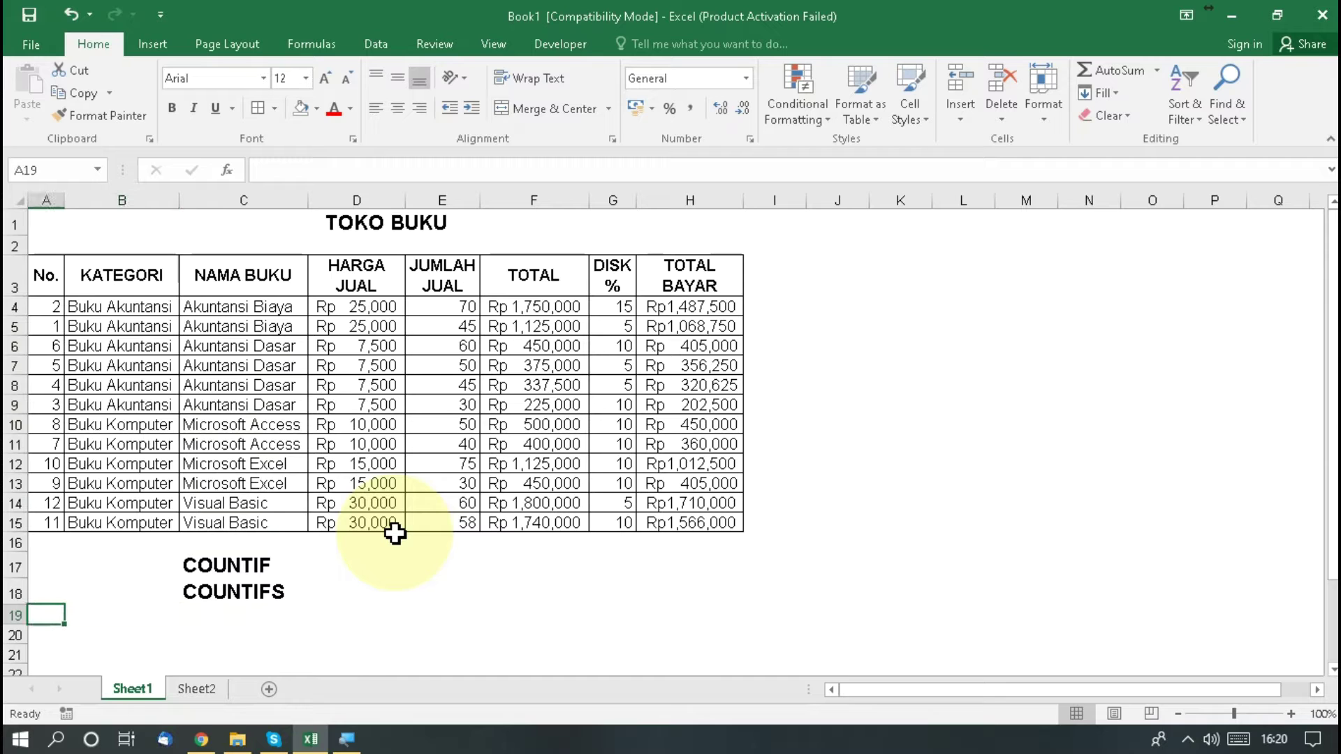
pyautogui.write('j')
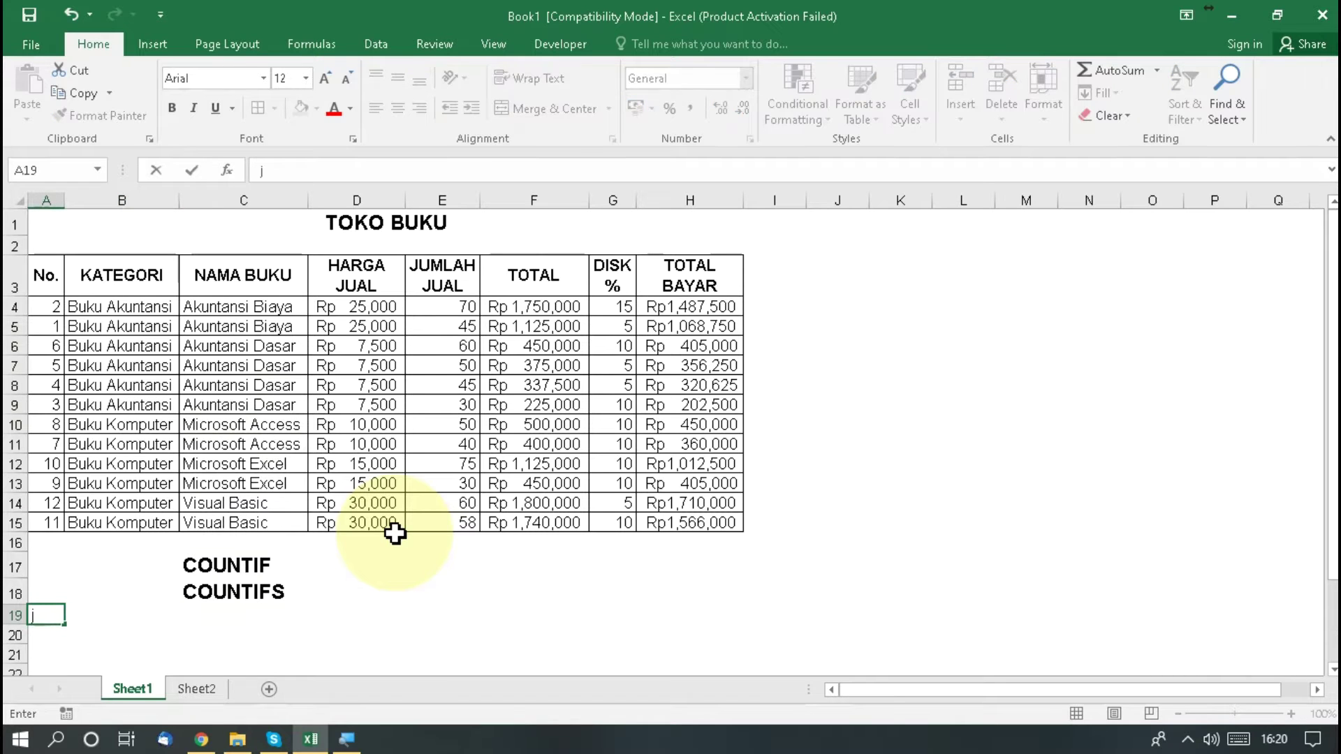
pyautogui.write('ml nama buku akuntansi dasar')
pyautogui.click(437, 593)
# - Start a COUNTIF formula in cell F19 with the book names in C4:C15 as its range
pyautogui.press('Left')
pyautogui.press('Left')
pyautogui.press('Left')
pyautogui.press('Left')
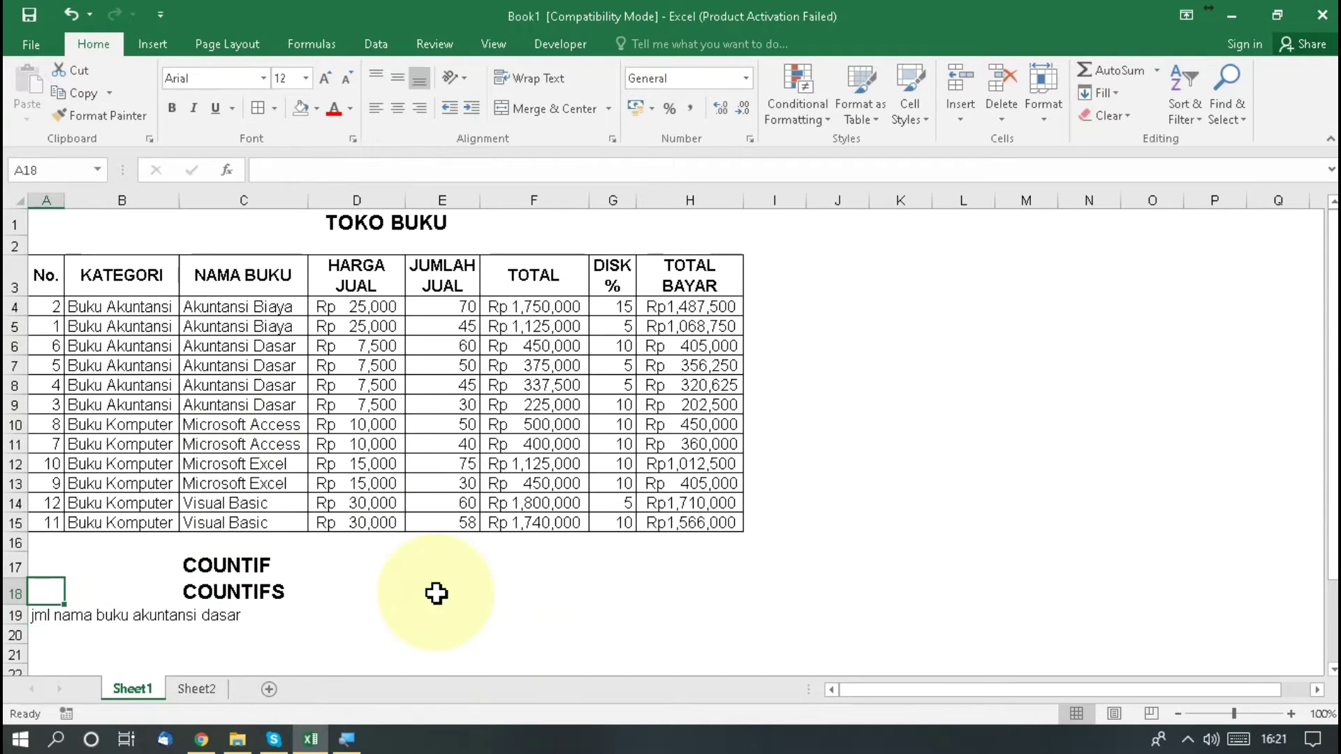
pyautogui.press('Right')
pyautogui.press('Right')
pyautogui.press('Right')
pyautogui.press('Right')
pyautogui.press('Right')
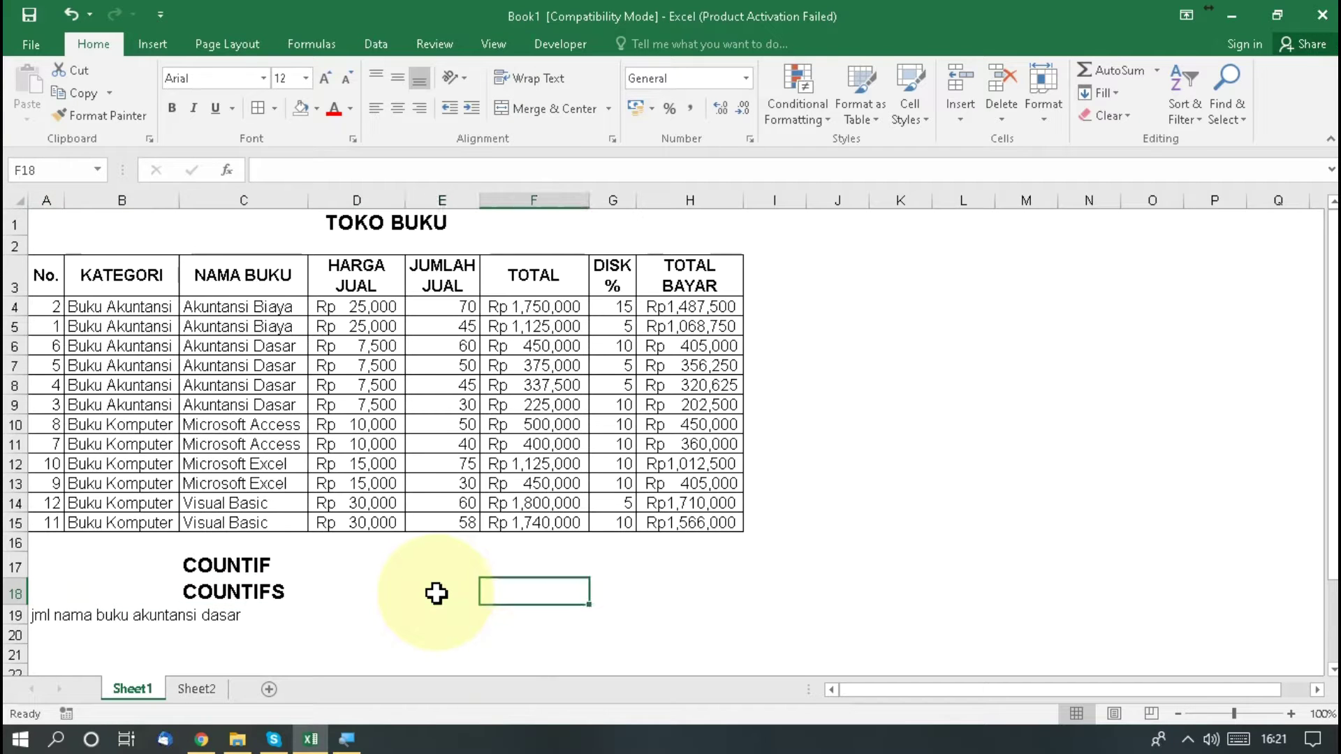
pyautogui.press('Down')
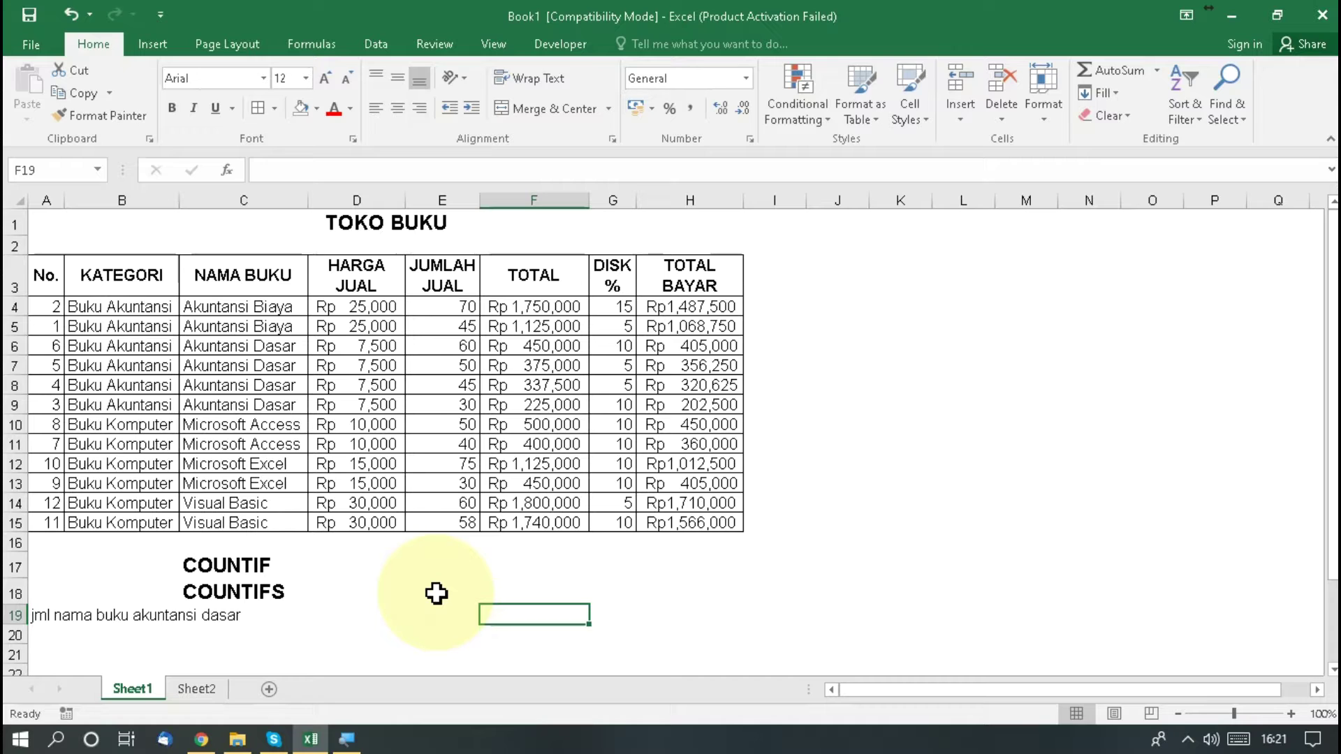
pyautogui.write('=cou')
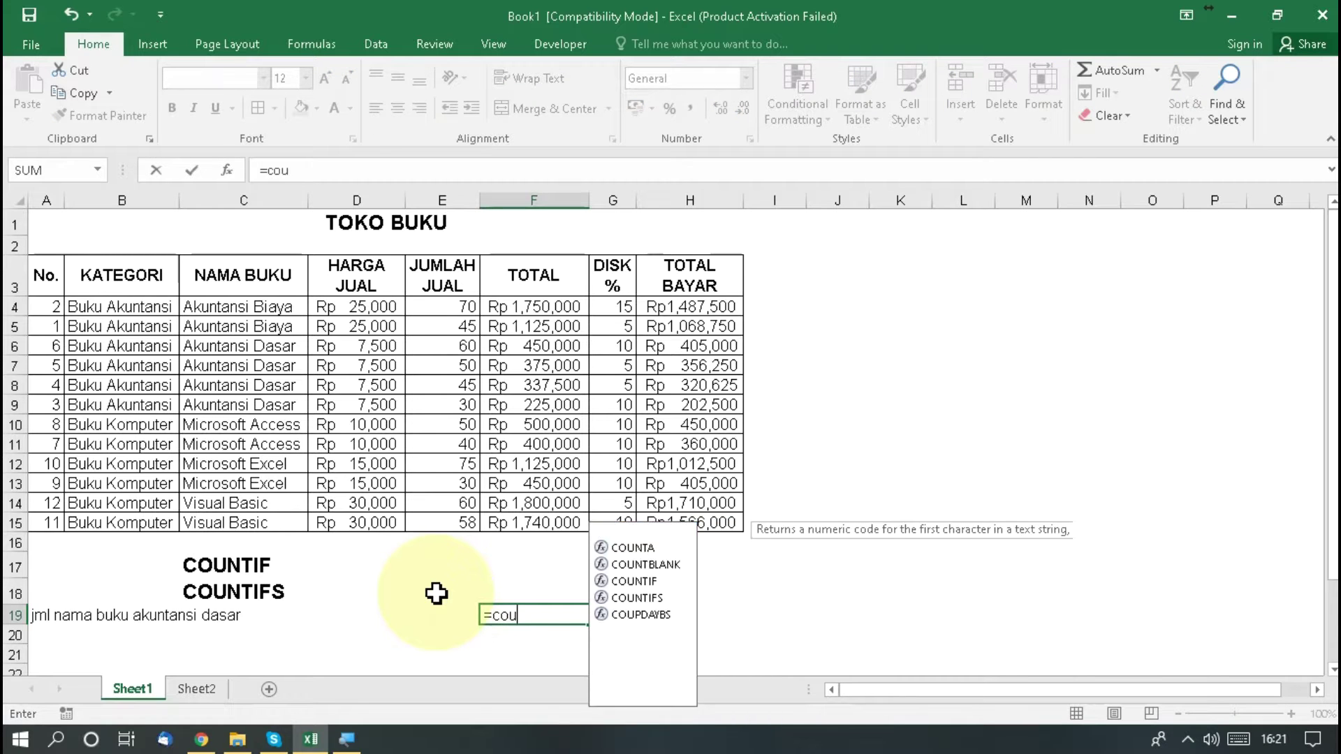
pyautogui.write('ntif')
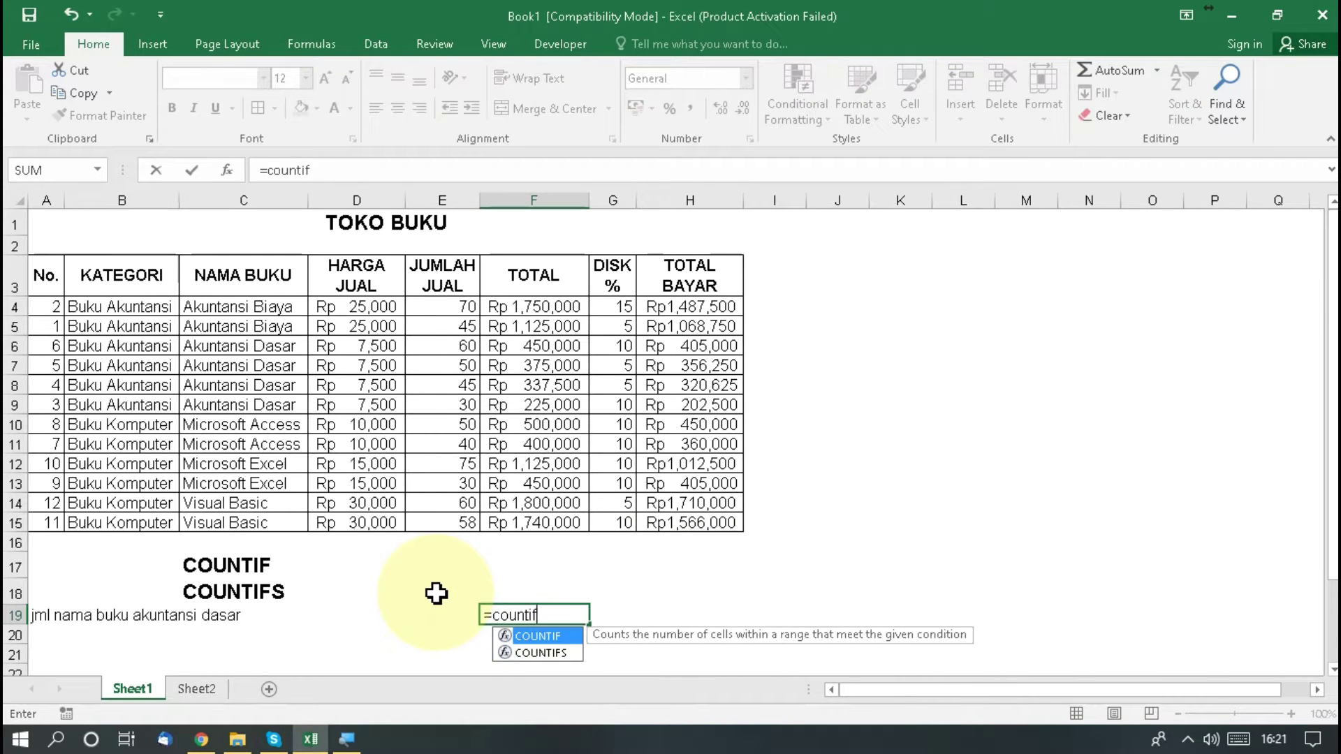
pyautogui.write('(')
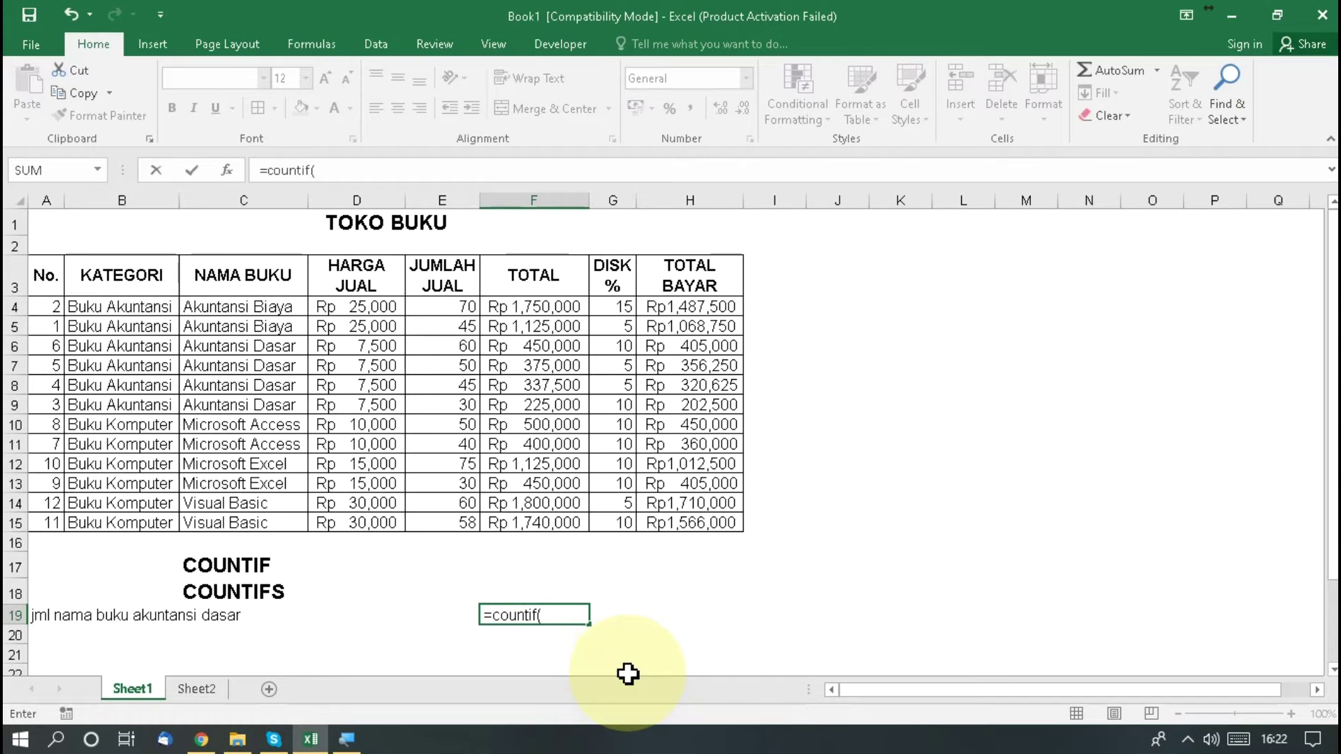
pyautogui.press('alt')
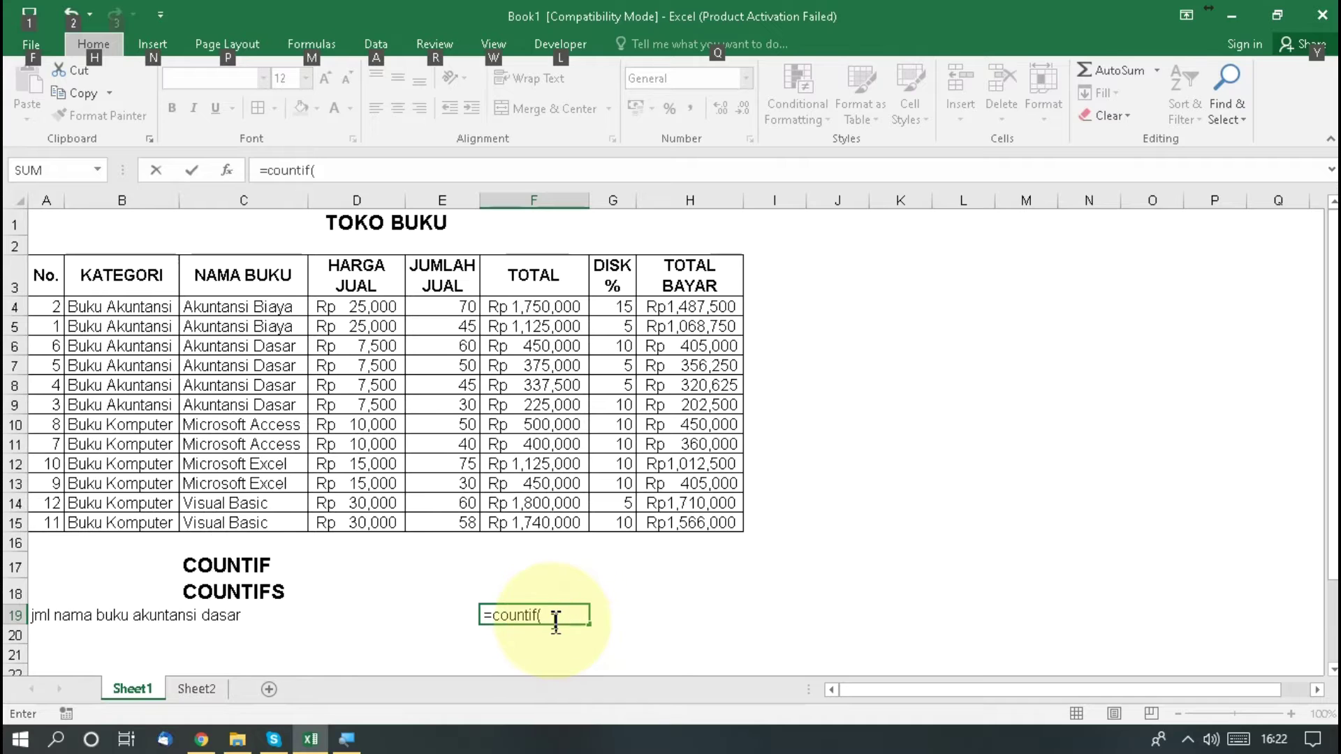
pyautogui.click(555, 619)
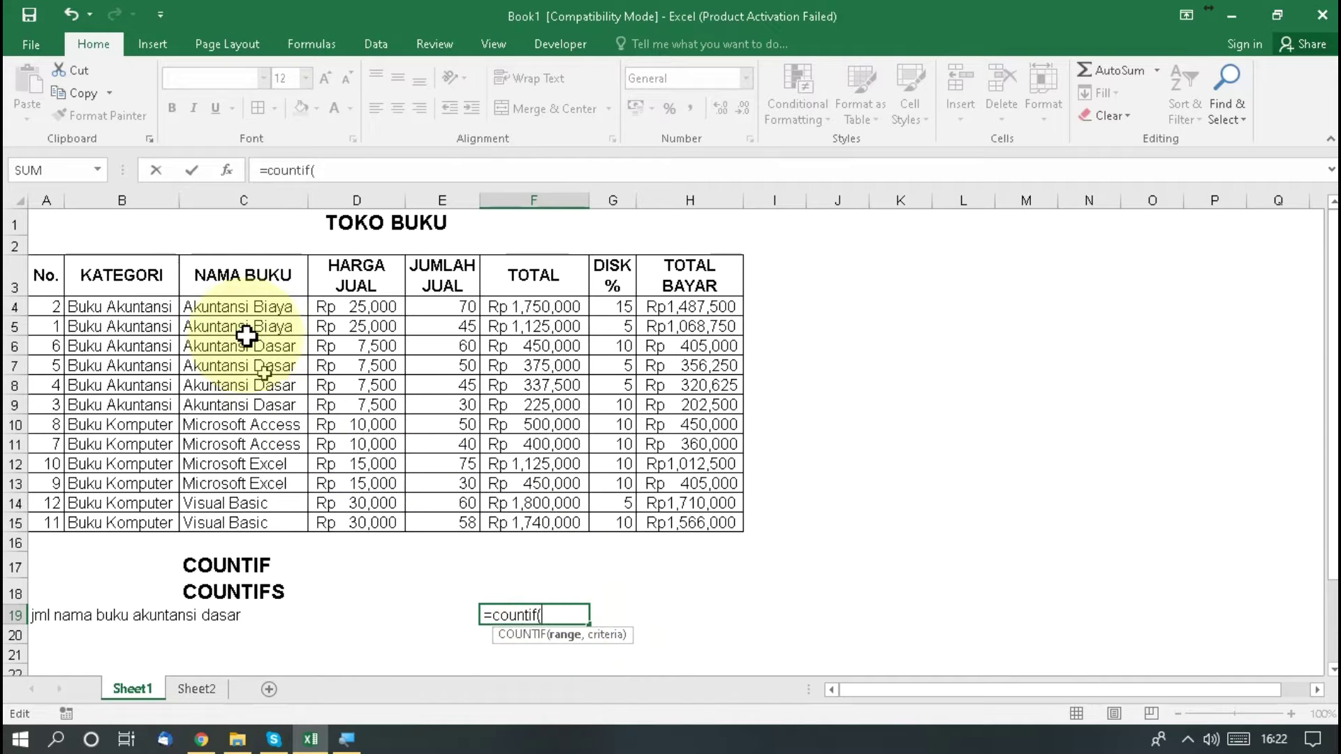
pyautogui.click(222, 308)
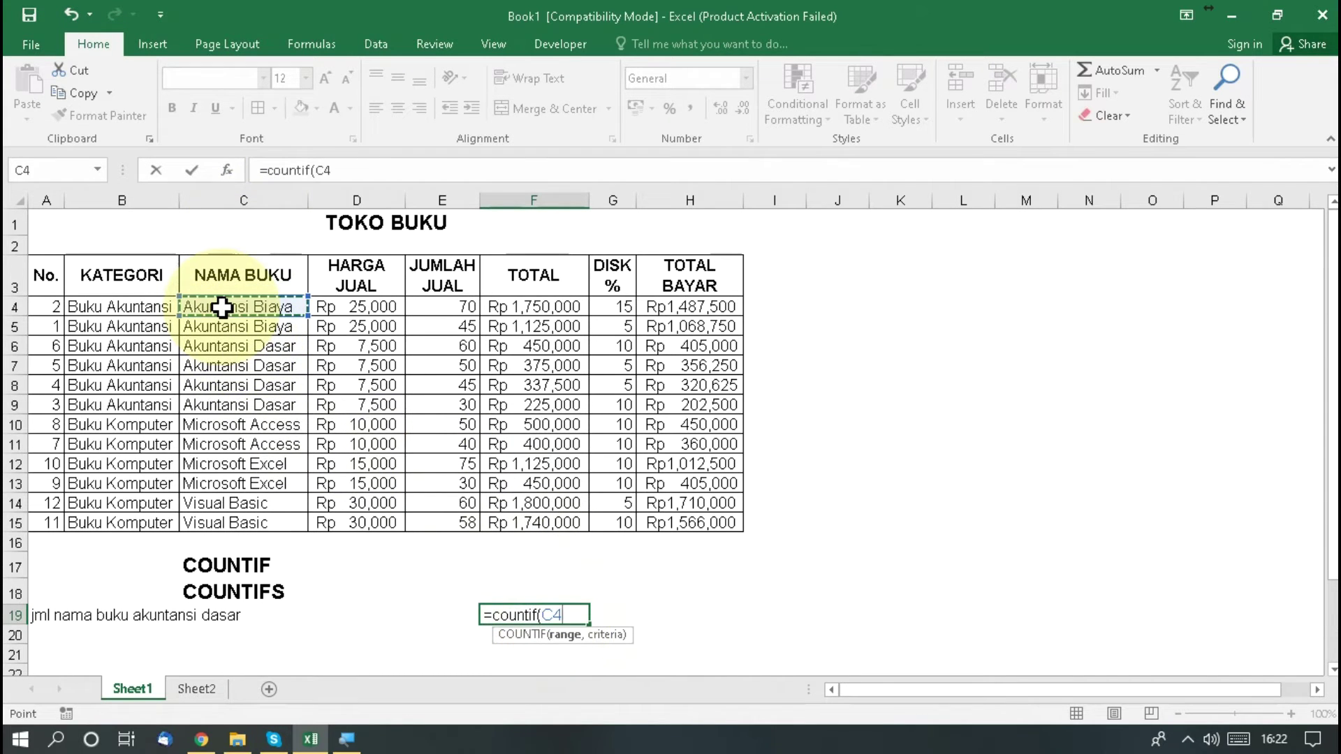
pyautogui.hotkey('shift', 'Down')
pyautogui.hotkey('shift', 'Down')
pyautogui.hotkey('shift', 'Down')
pyautogui.hotkey('shift', 'Down')
pyautogui.hotkey('shift', 'Down')
pyautogui.hotkey('shift', 'Down')
pyautogui.hotkey('shift', 'Down')
pyautogui.hotkey('shift', 'Down')
pyautogui.hotkey('shift', 'Down')
pyautogui.hotkey('shift', 'Down')
pyautogui.hotkey('shift', 'Down')
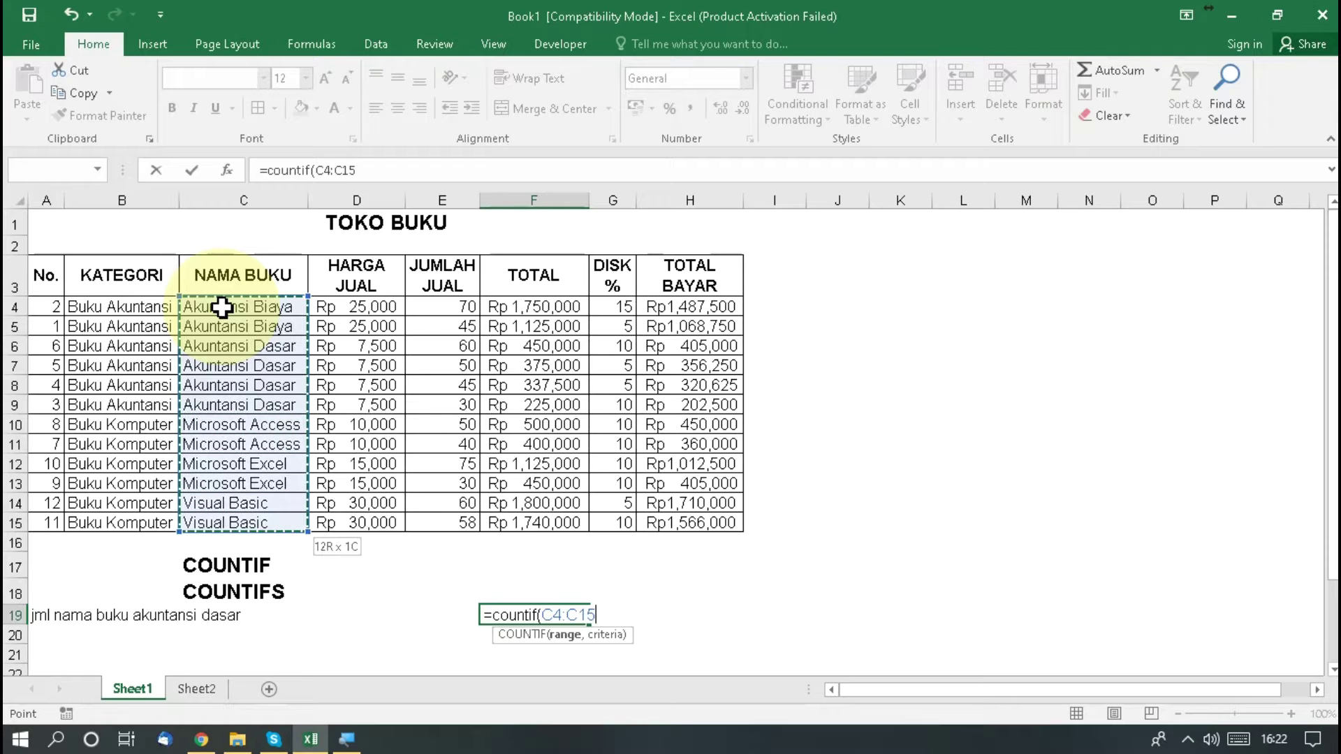
pyautogui.write(',')
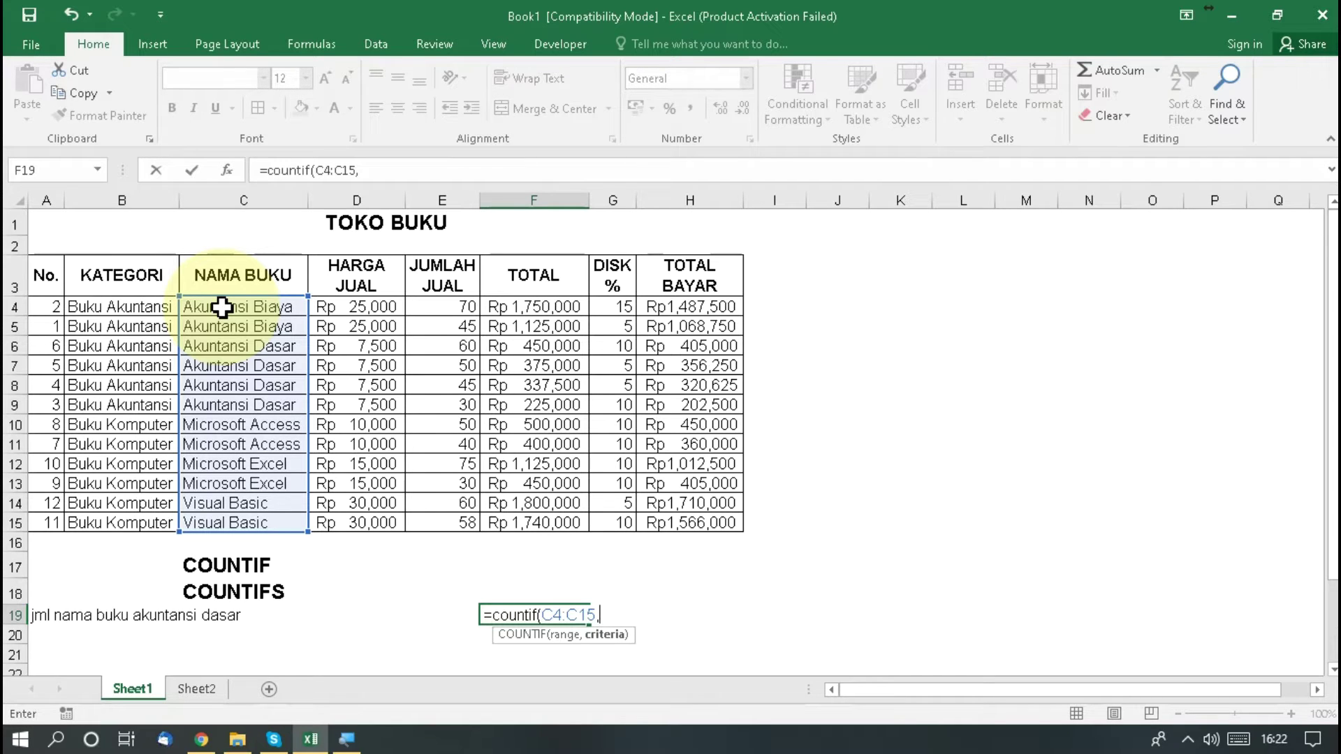
# - Complete the F19 COUNTIF formula with the criterion "akuntansi dasar"
pyautogui.write('"akuntans')
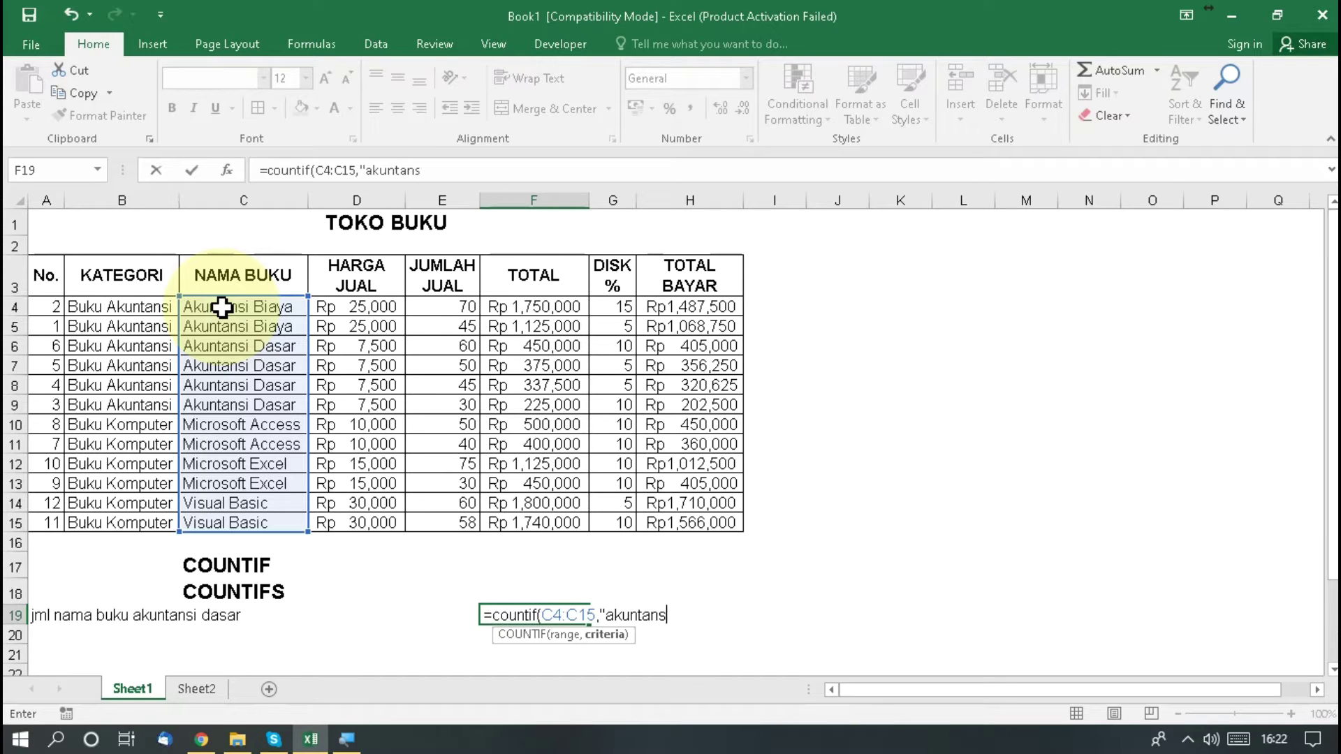
pyautogui.write('i dasar")')
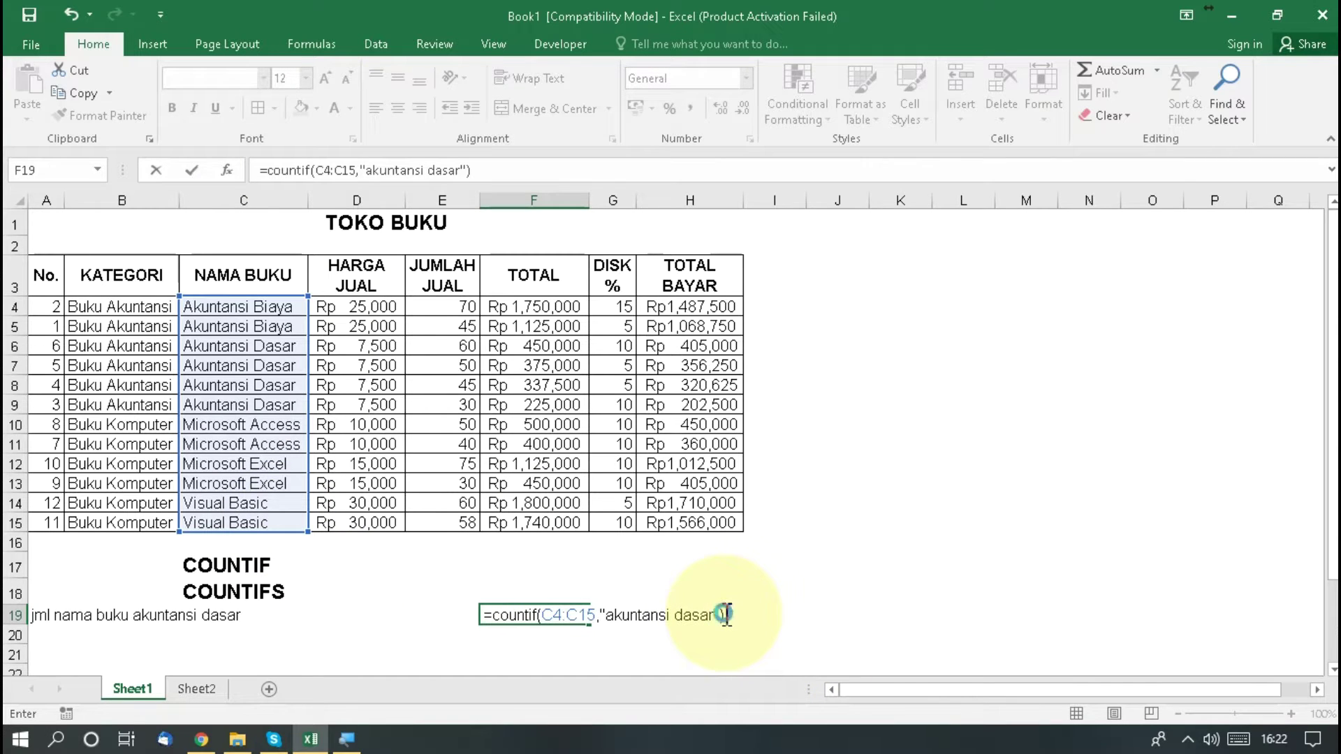
pyautogui.press('Return')
pyautogui.press('Up')
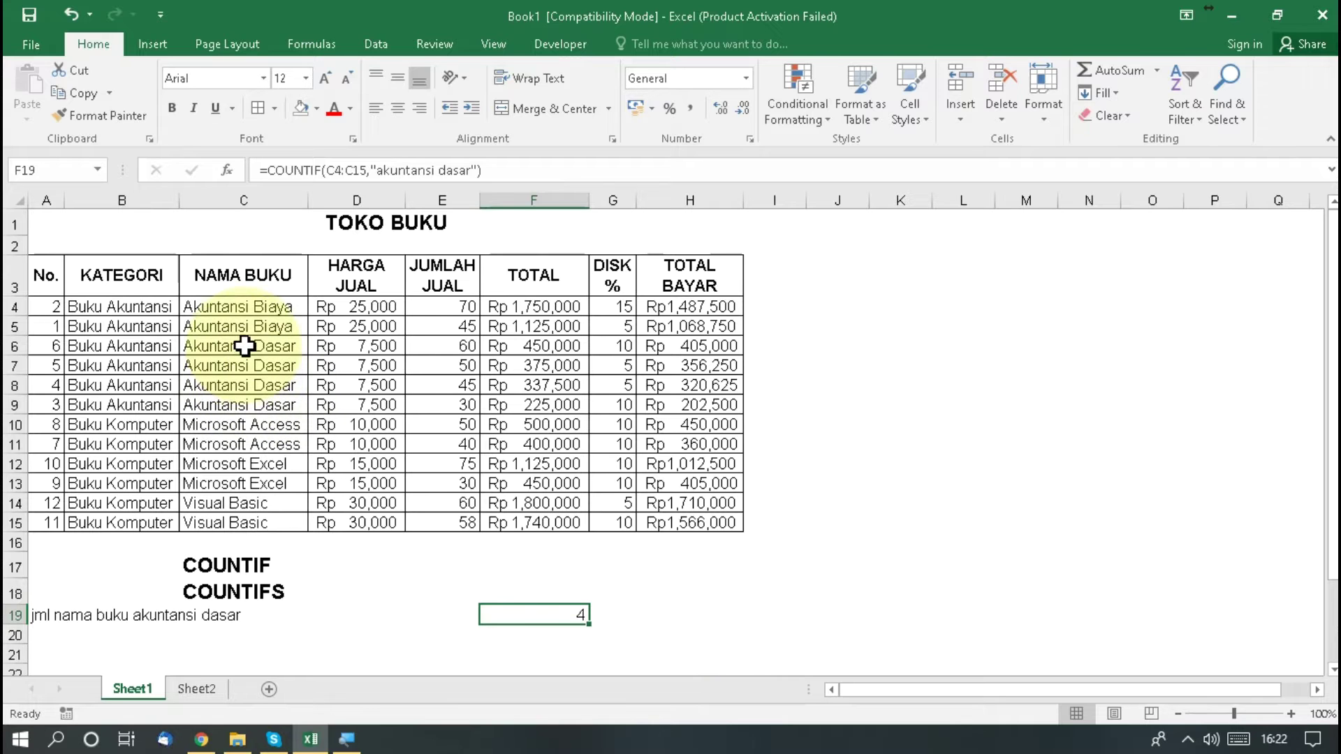
# - Check the Akuntansi Dasar entries in C6:C9 against the count in F19
pyautogui.click(266, 365)
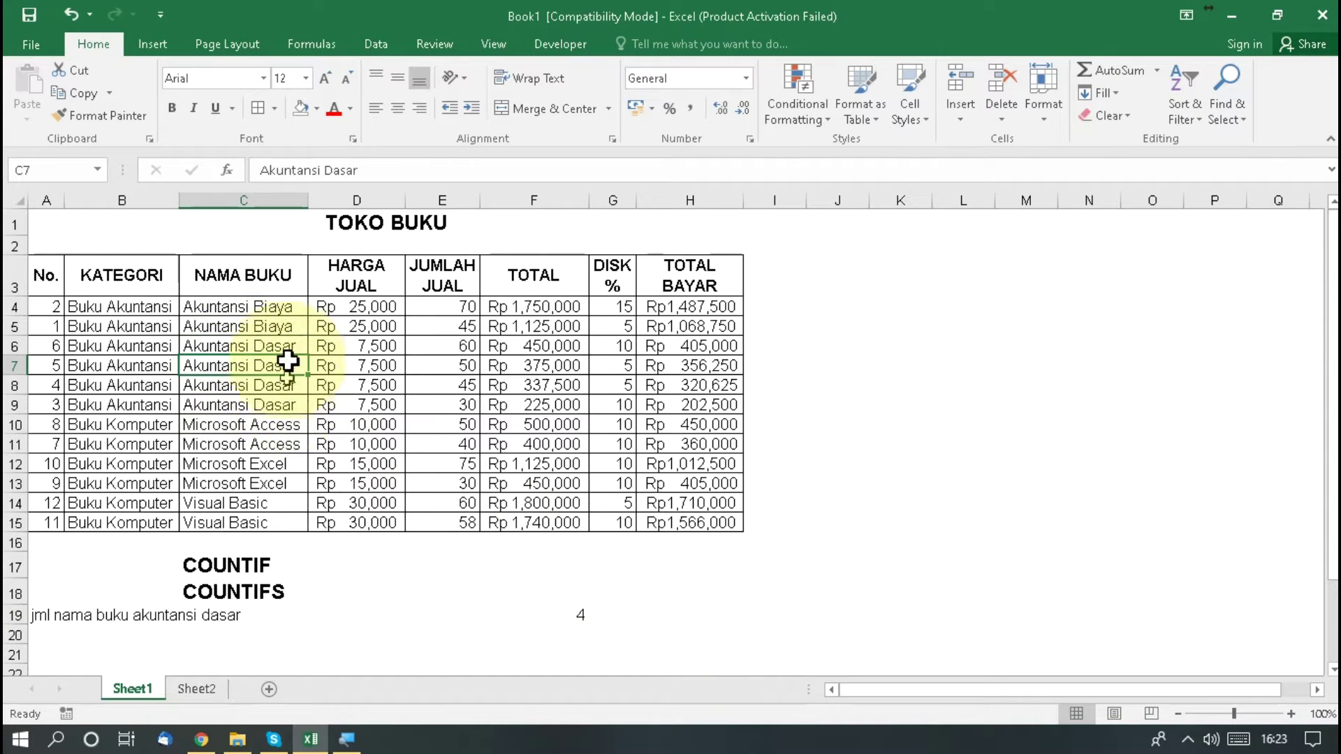
pyautogui.click(282, 347)
pyautogui.click(293, 366)
pyautogui.click(288, 399)
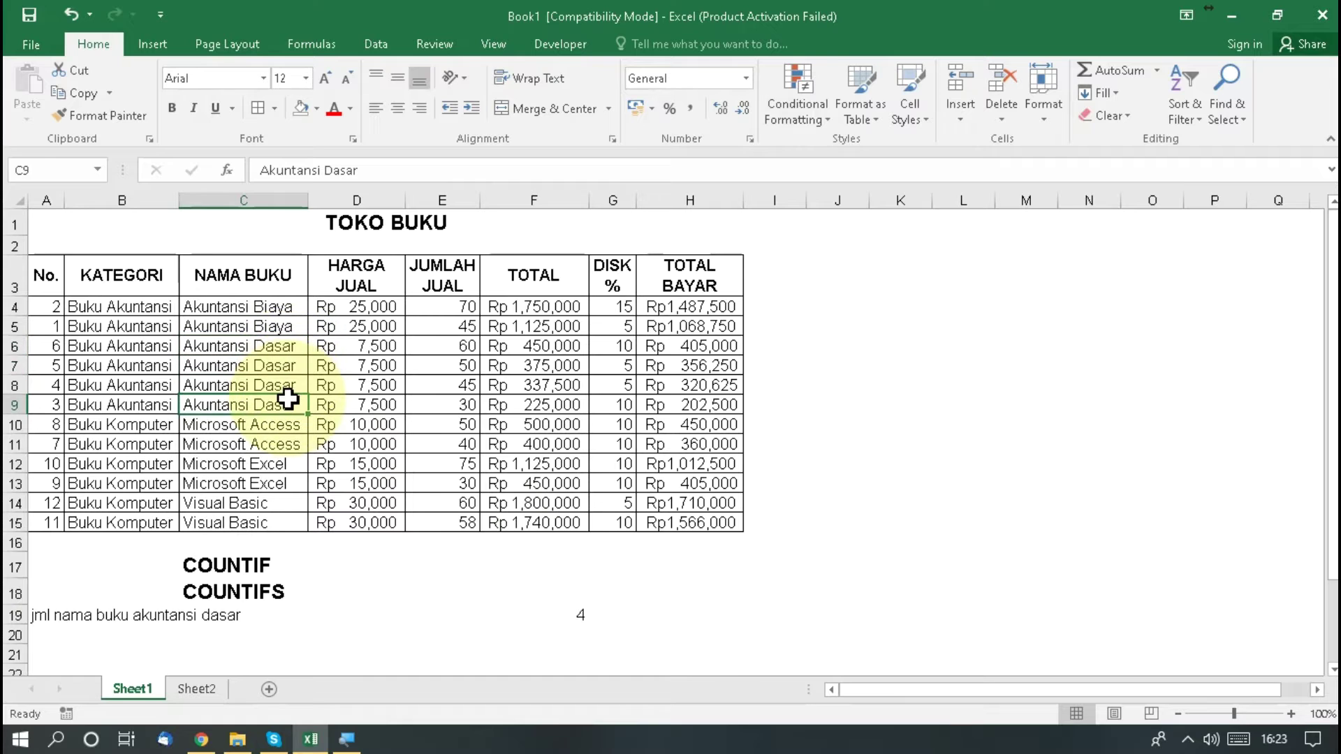
pyautogui.click(288, 383)
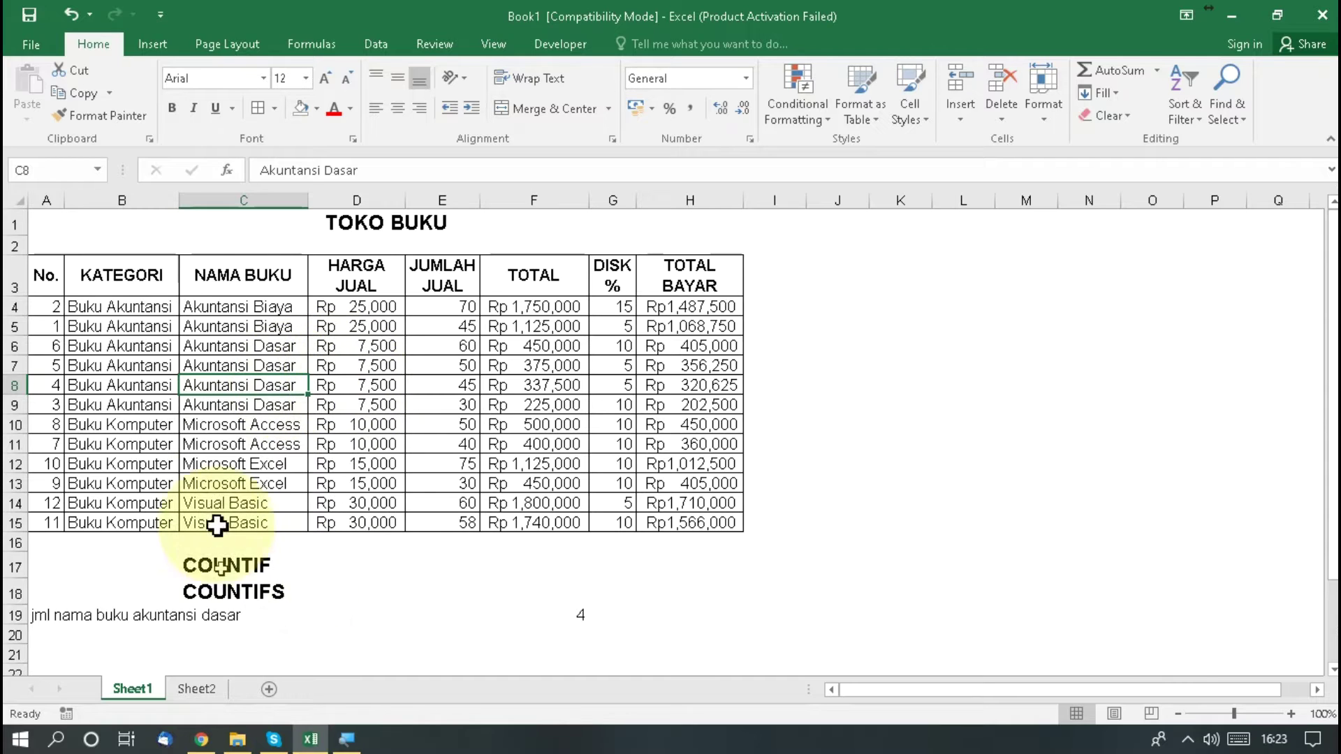
# - Enter the label "jml categori computer & nama buku microsoft excel" in cell A20
pyautogui.click(46, 637)
pyautogui.write('jml')
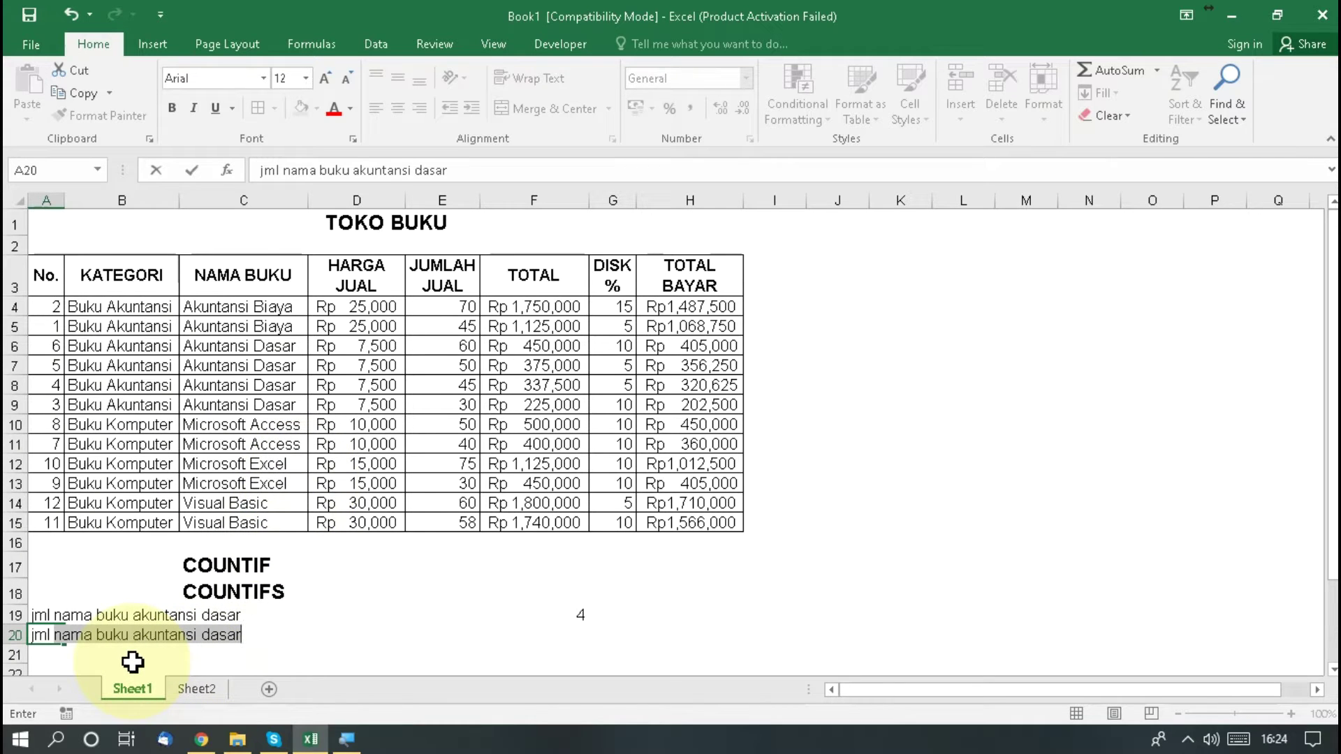
pyautogui.write('categor')
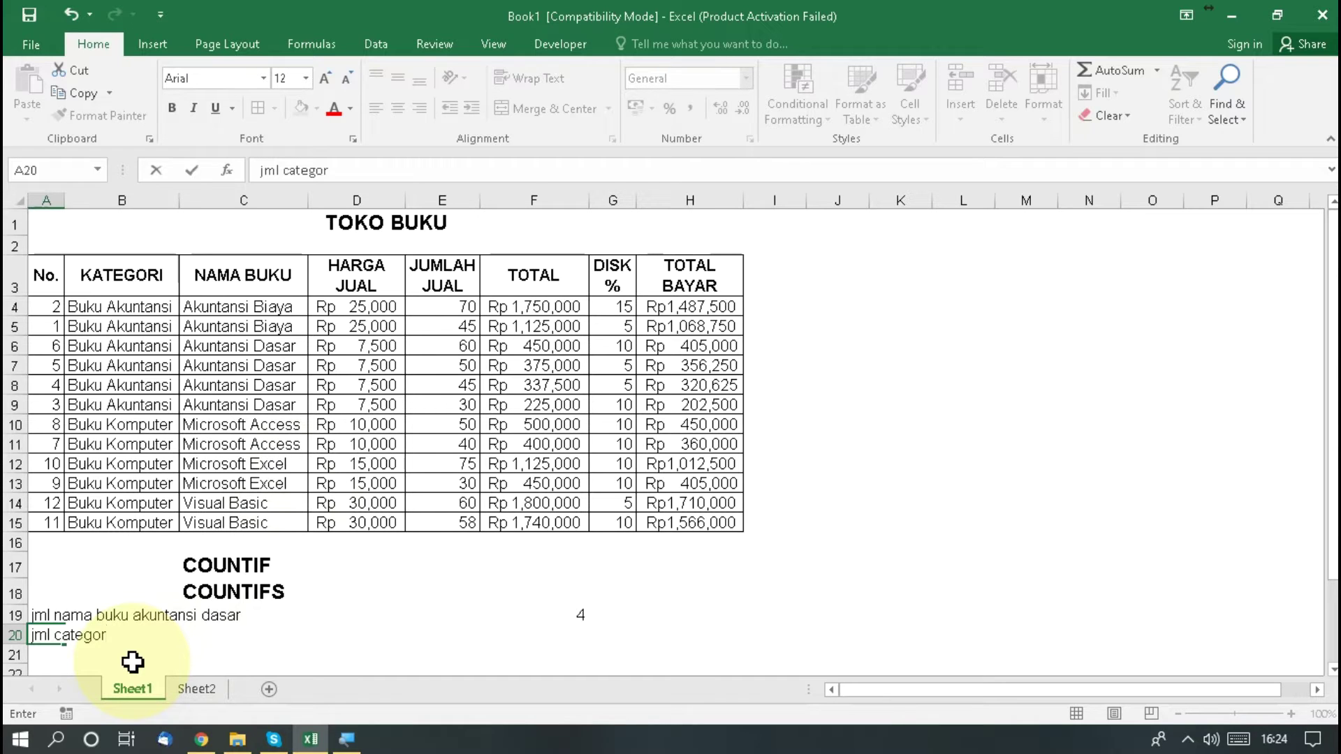
pyautogui.write('i computer & ')
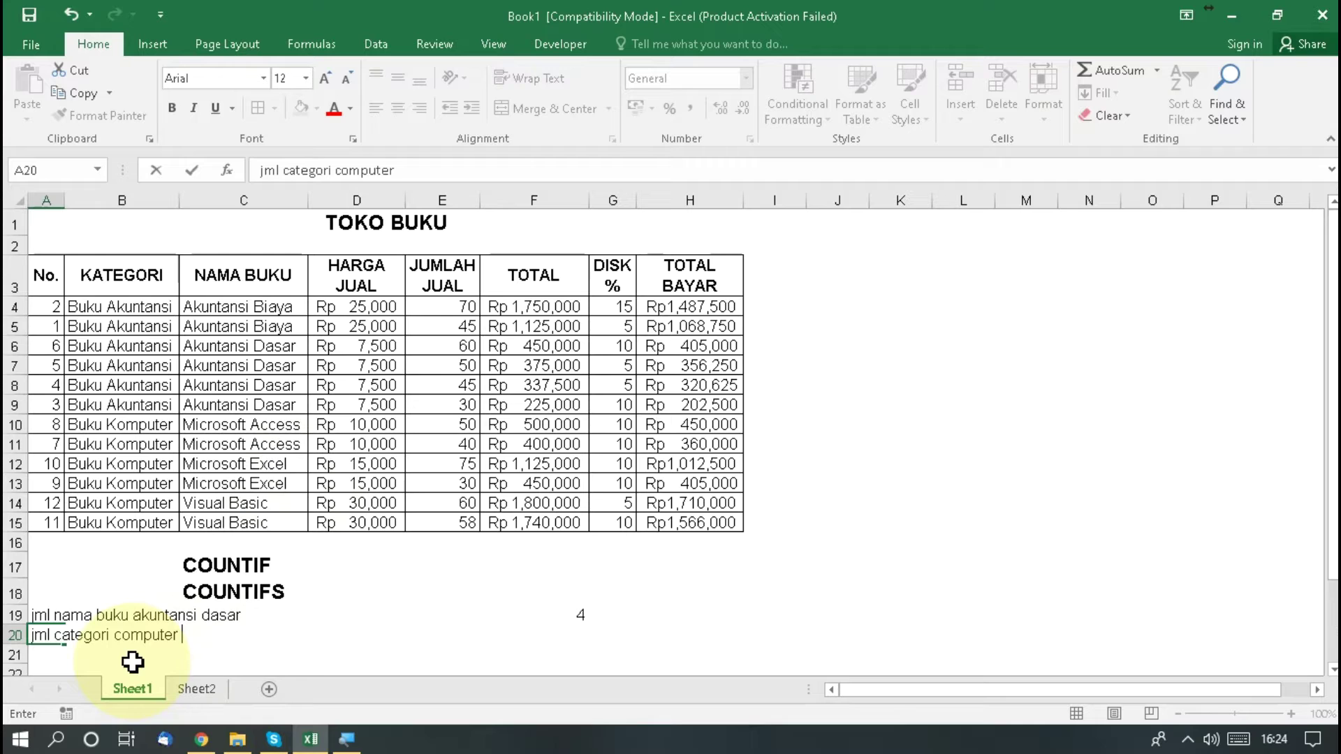
pyautogui.write('nama buku')
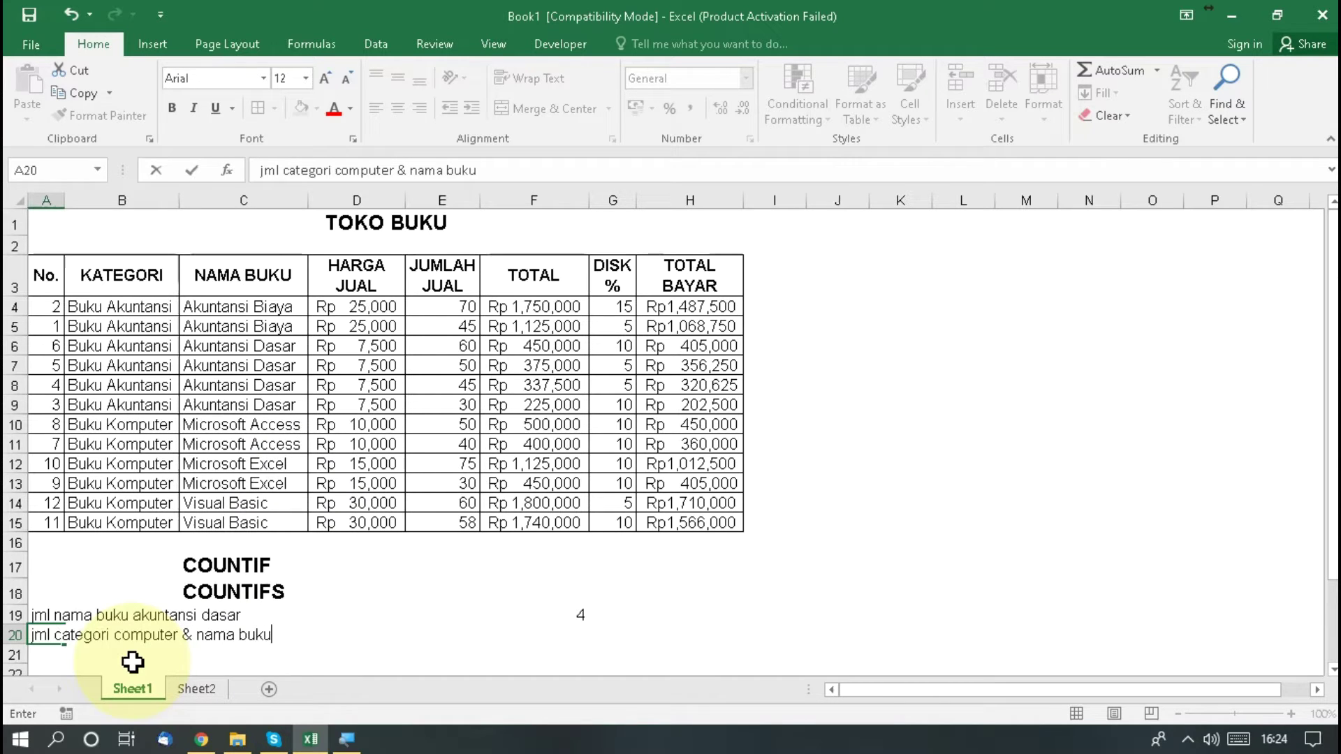
pyautogui.write(' microsoft excel')
pyautogui.press('Right')
# - Start a COUNTIFS formula in cell F20
pyautogui.press('Right')
pyautogui.press('Right')
pyautogui.press('Right')
pyautogui.press('Right')
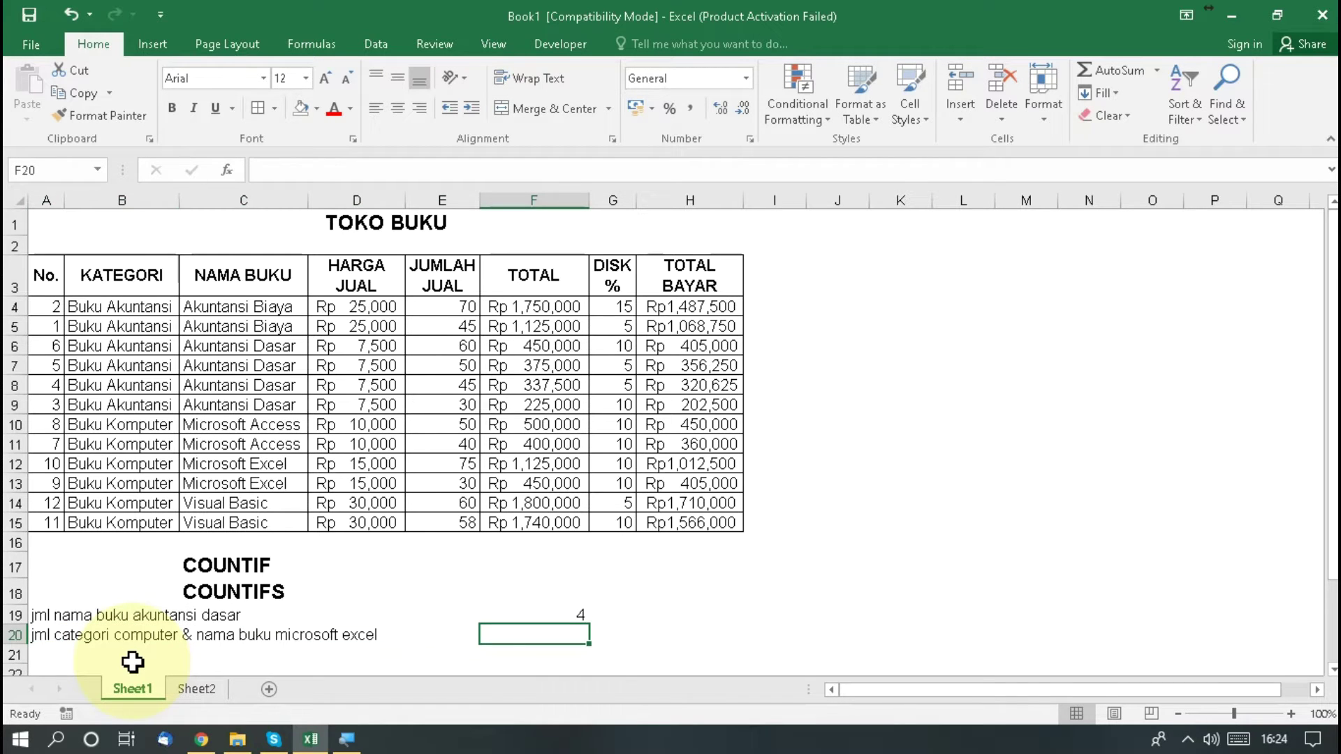
pyautogui.write('=')
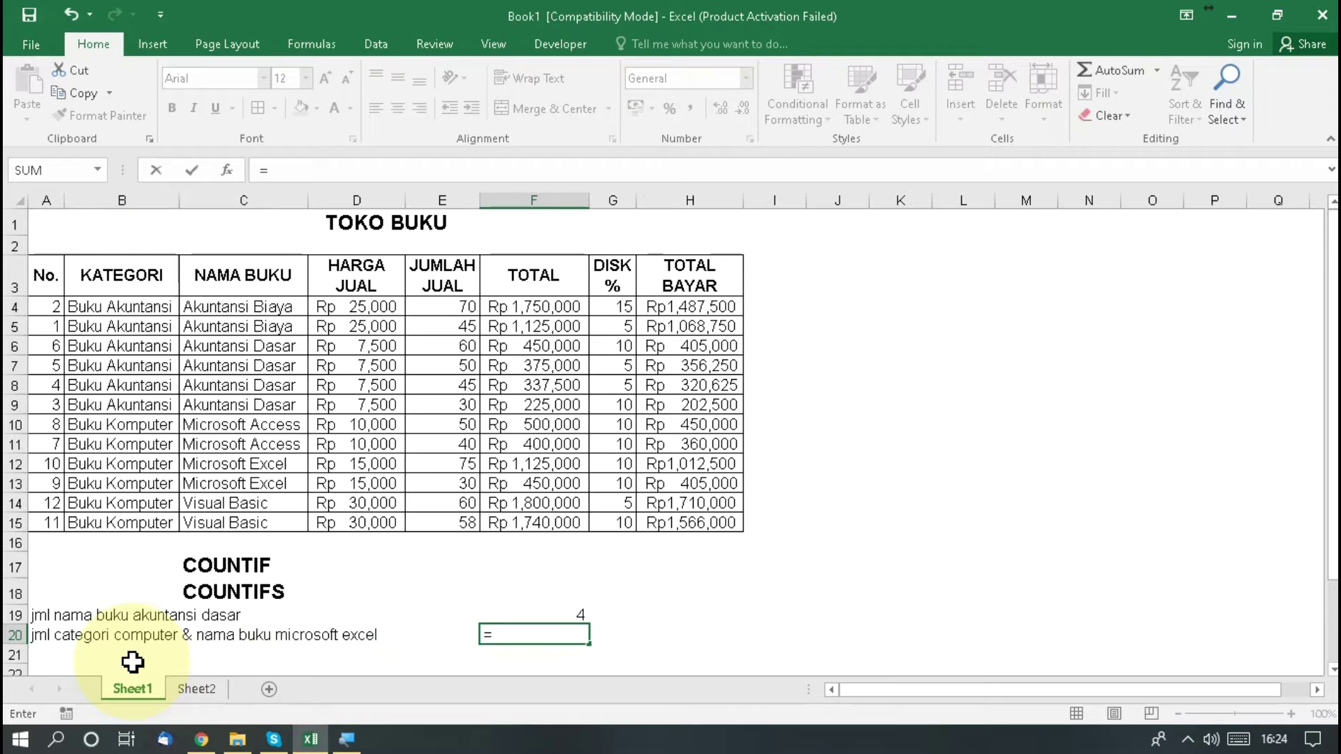
pyautogui.write('coun')
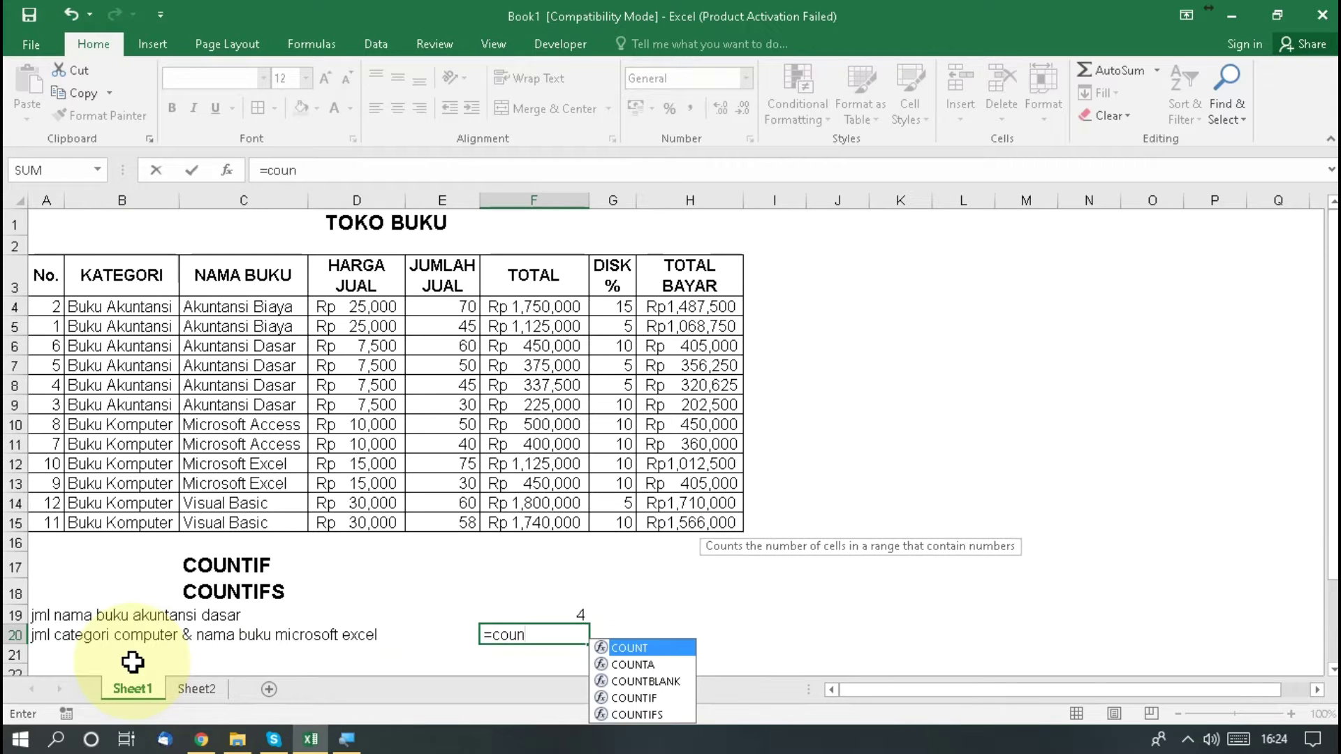
pyautogui.write('tif')
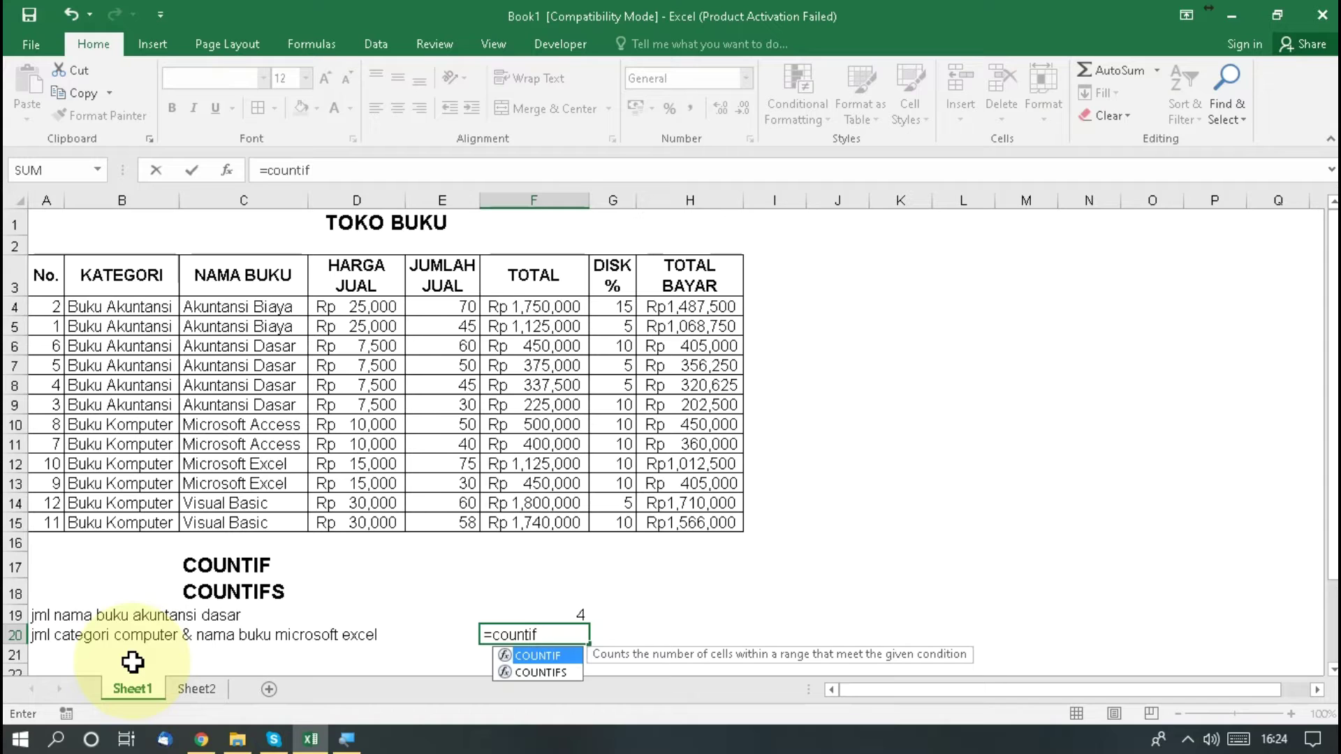
pyautogui.write('s')
pyautogui.write('(')
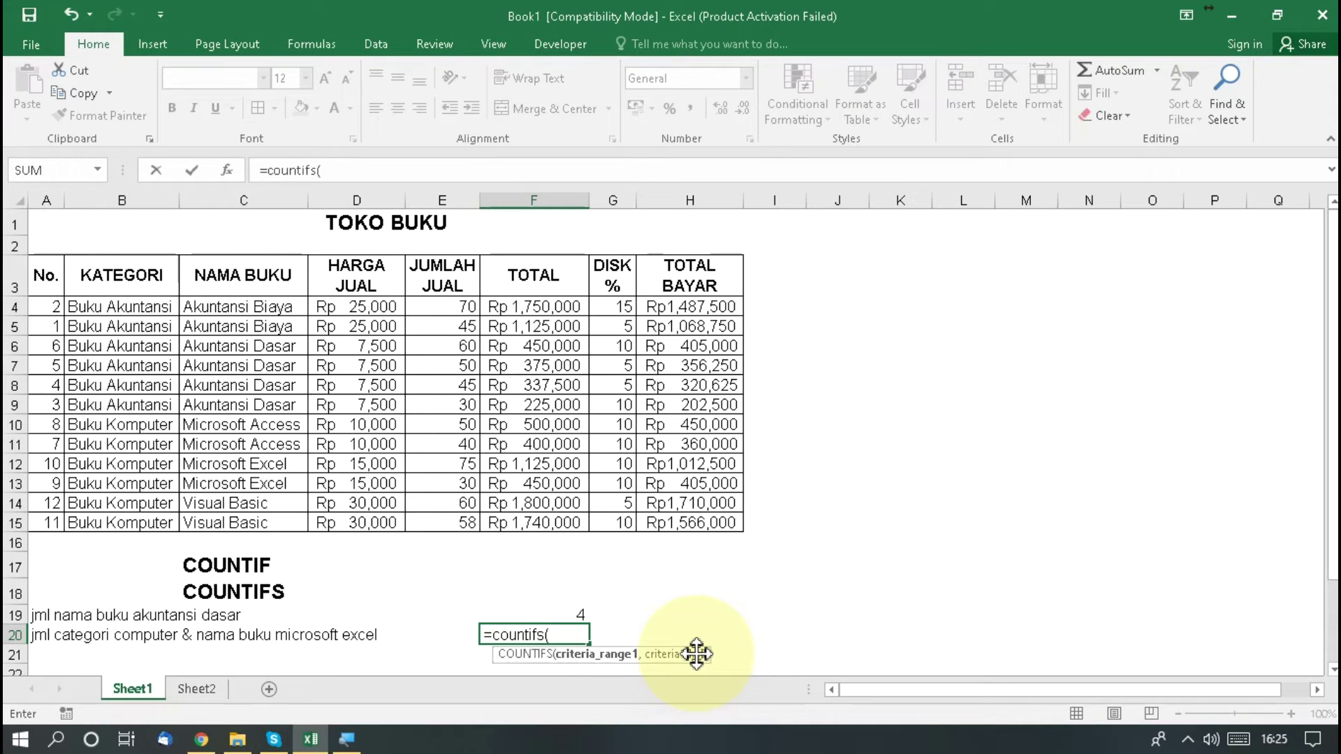
# - Switch the F20 function to COUNTIF to compare its arguments, and return it to COUNTIFS
pyautogui.press('BackSpace')
pyautogui.press('BackSpace')
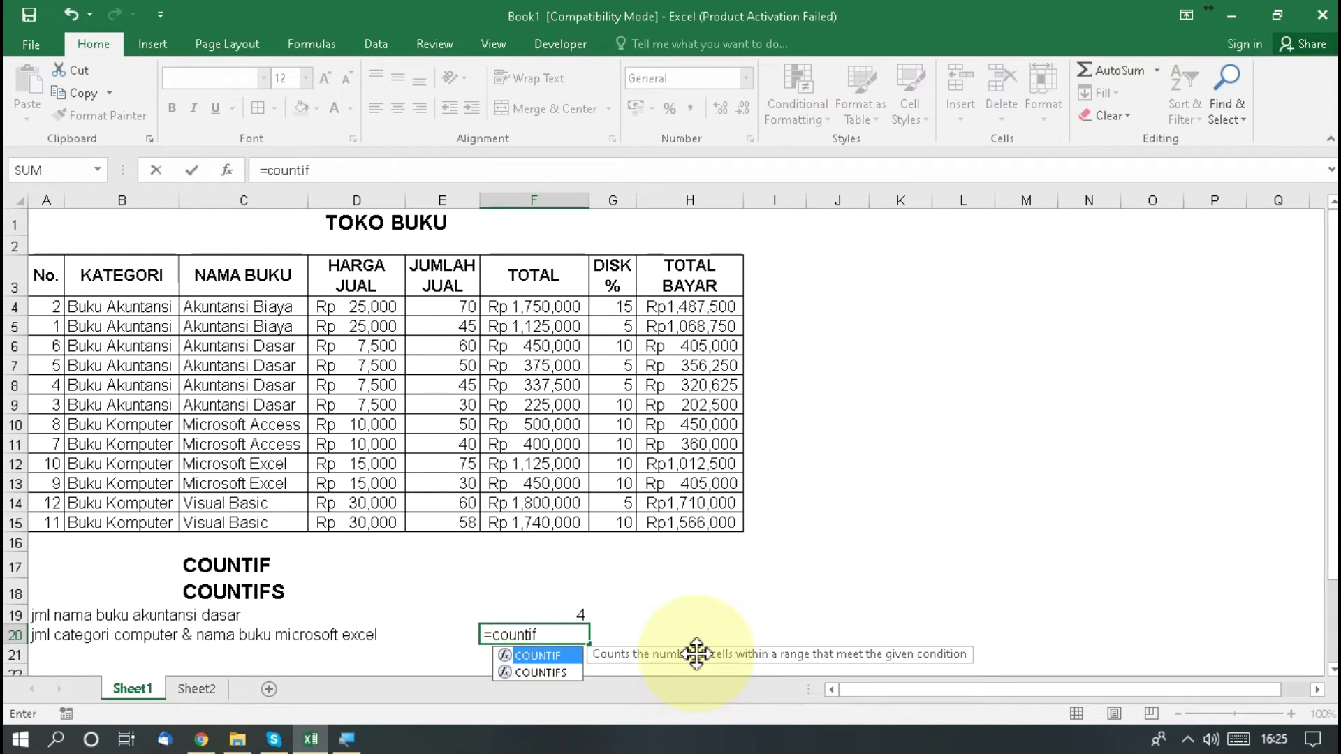
pyautogui.write('(')
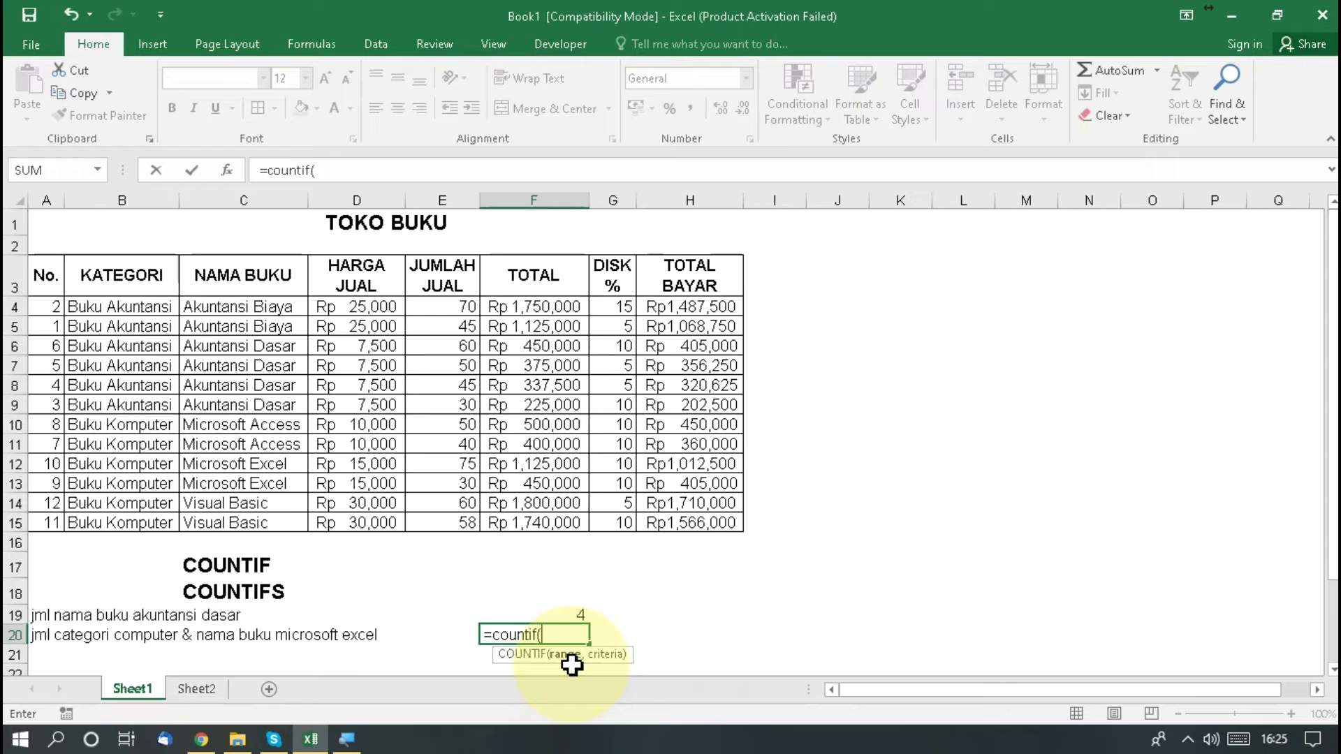
pyautogui.press('BackSpace')
pyautogui.write('s')
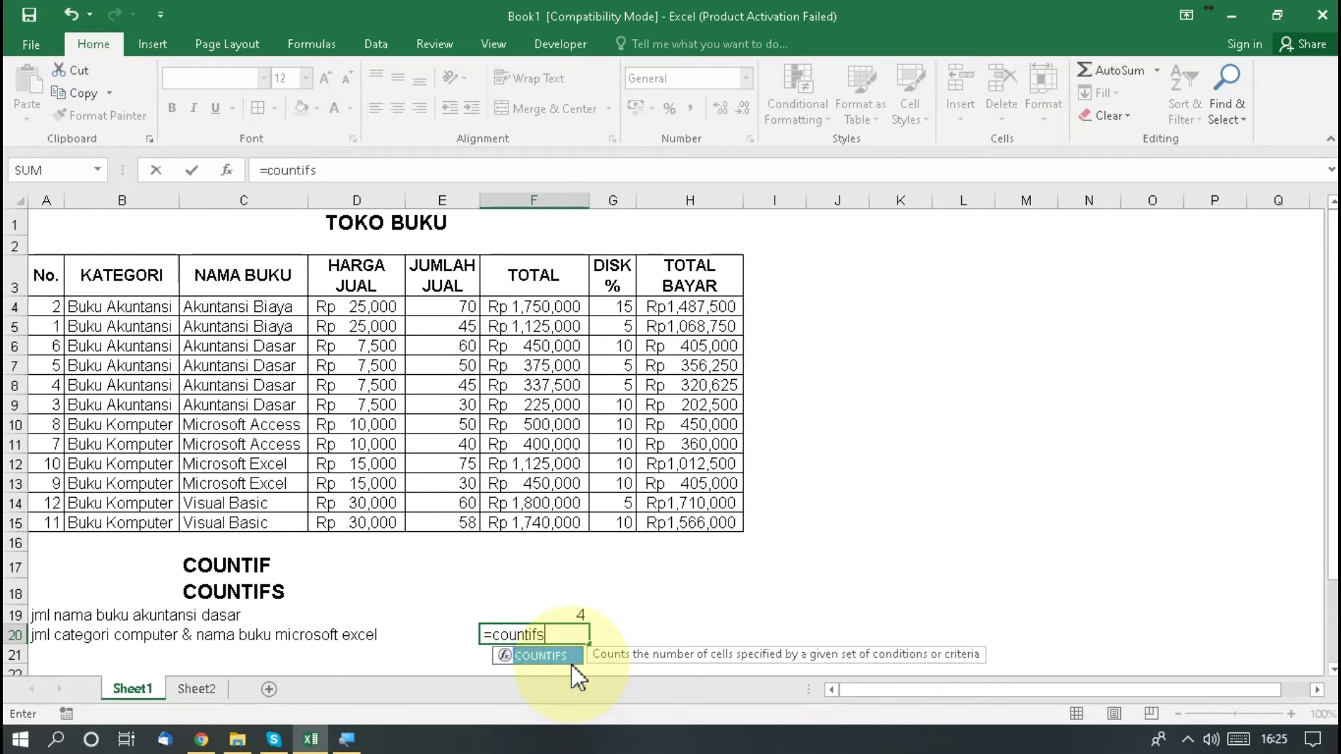
pyautogui.write('(')
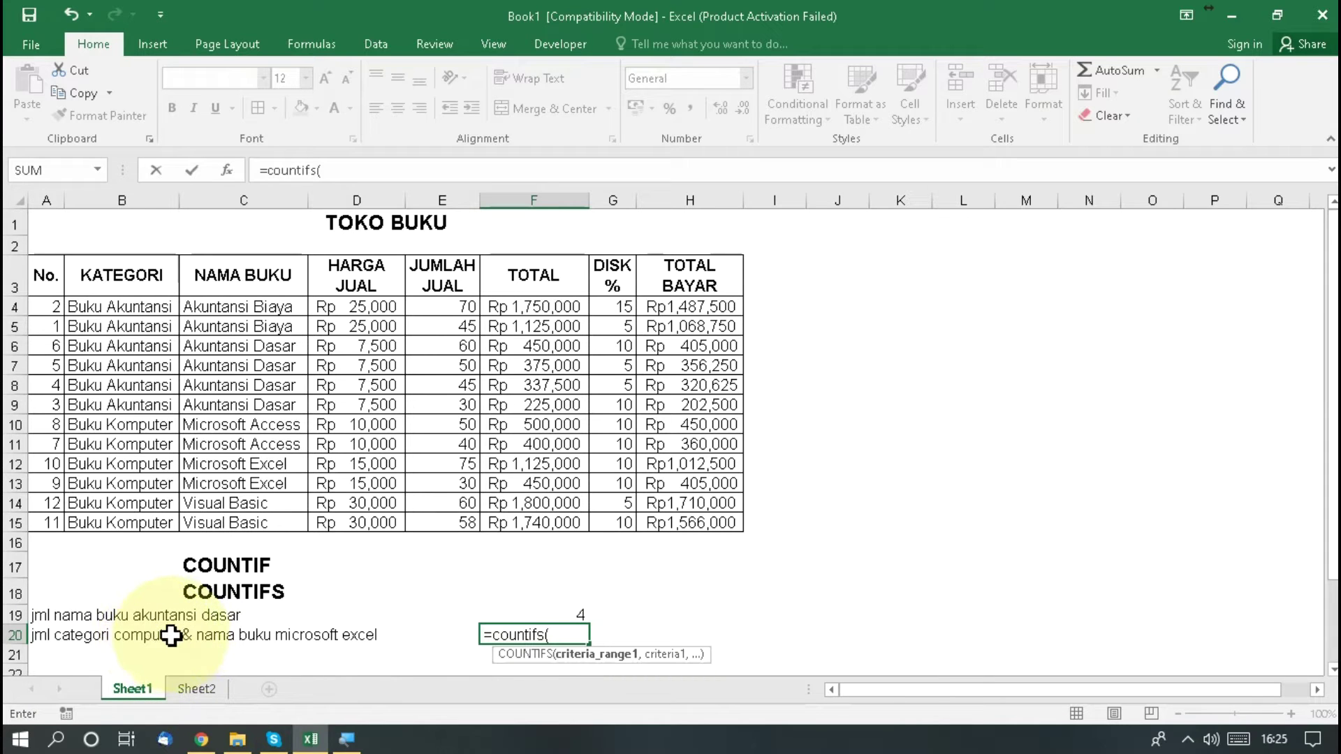
# - Add the categories in B4:B15 as the first criteria range of the F20 formula, with the criterion "buku komputer"
pyautogui.click(104, 306)
pyautogui.hotkey('shift', 'Down')
pyautogui.hotkey('shift', 'Down')
pyautogui.hotkey('shift', 'Down')
pyautogui.hotkey('shift', 'Down')
pyautogui.hotkey('shift', 'Down')
pyautogui.hotkey('shift', 'Down')
pyautogui.hotkey('shift', 'Down')
pyautogui.hotkey('shift', 'Down')
pyautogui.hotkey('shift', 'Down')
pyautogui.hotkey('shift', 'Down')
pyautogui.hotkey('shift', 'Down')
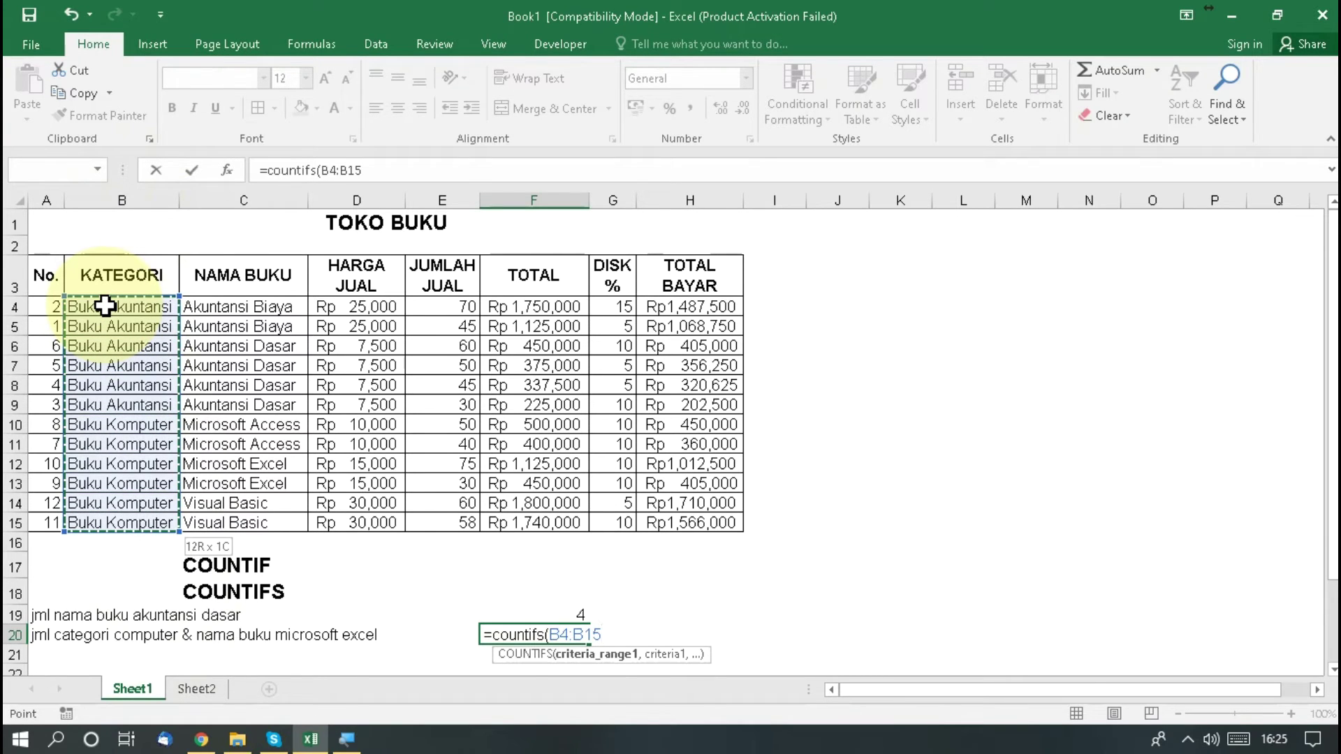
pyautogui.write(',"')
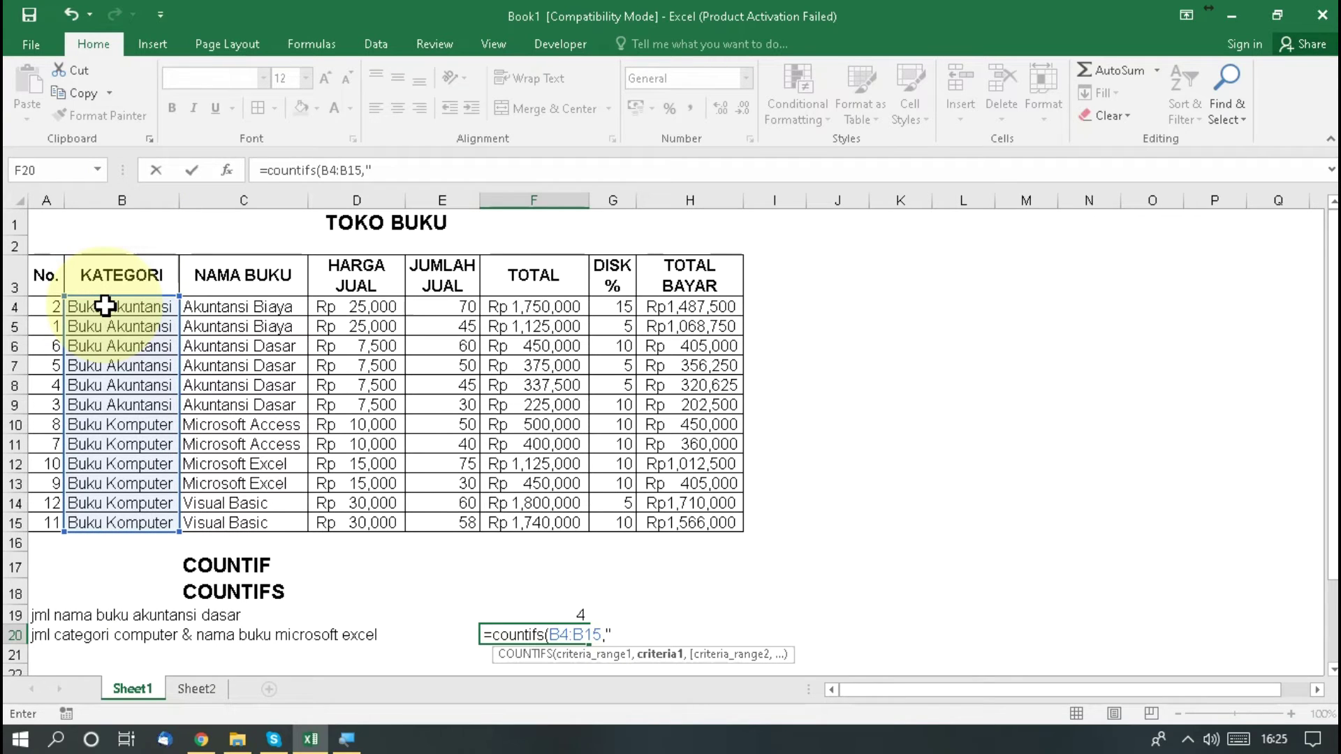
pyautogui.write('buku komputer"')
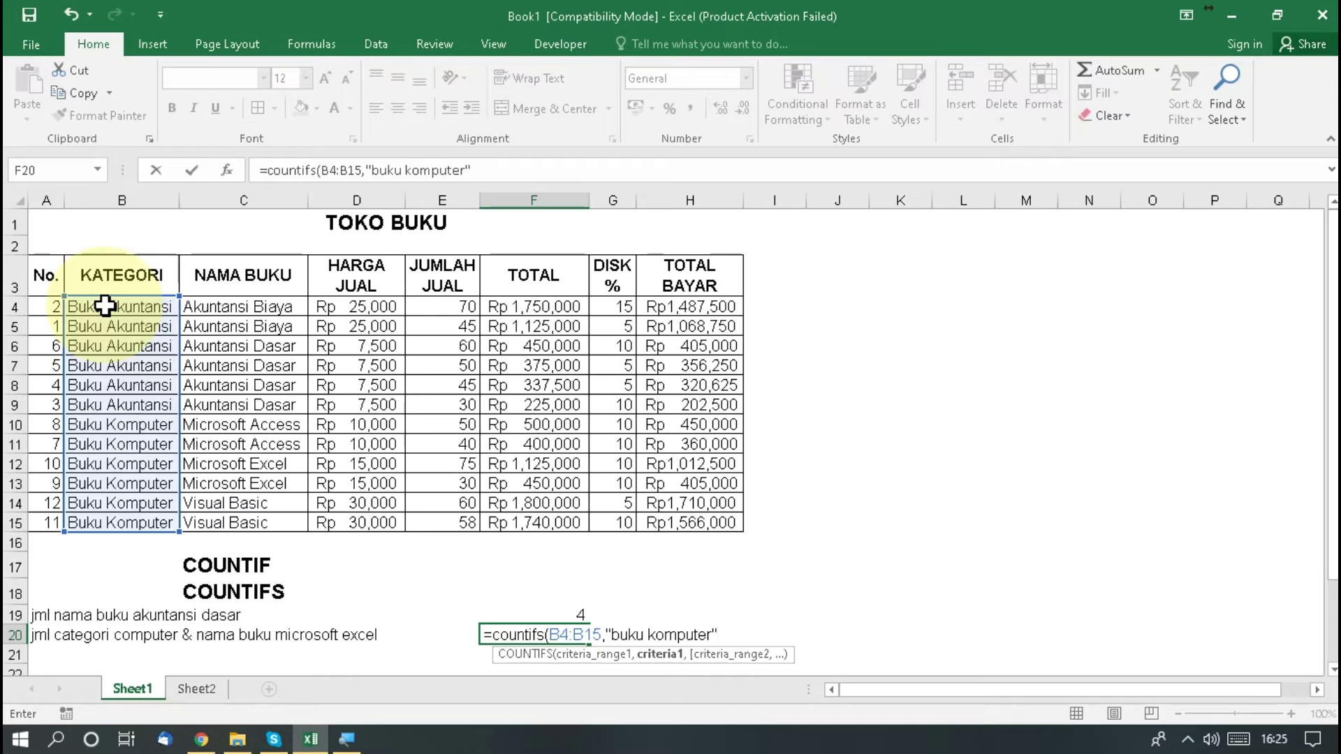
# - Add the book names in C4:C15 as the second criteria range of the F20 COUNTIFS formula
pyautogui.write(',')
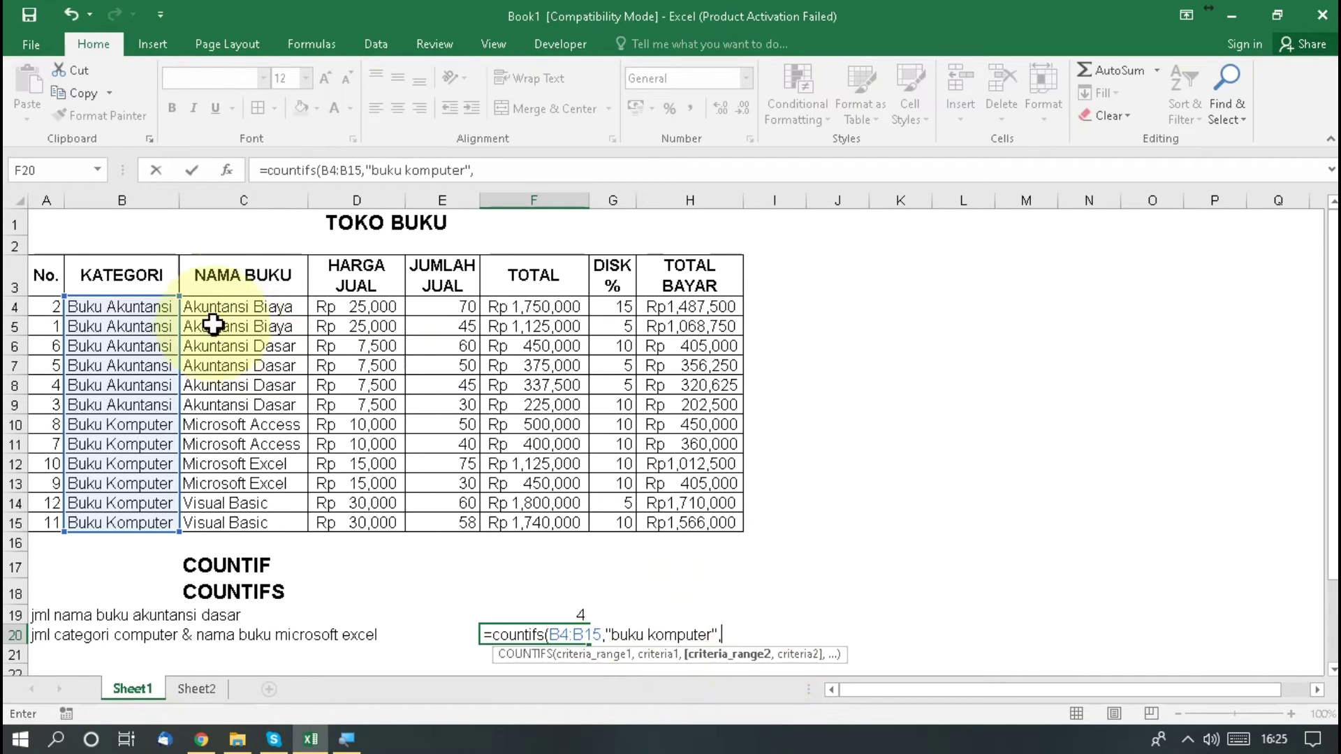
pyautogui.click(224, 306)
pyautogui.hotkey('shift', 'Down')
pyautogui.hotkey('shift', 'Down')
pyautogui.hotkey('shift', 'Down')
pyautogui.hotkey('shift', 'Down')
pyautogui.hotkey('shift', 'Down')
pyautogui.hotkey('shift', 'Down')
pyautogui.hotkey('shift', 'Down')
pyautogui.hotkey('shift', 'Down')
pyautogui.hotkey('shift', 'Down')
pyautogui.hotkey('shift', 'Down')
pyautogui.hotkey('shift', 'Down')
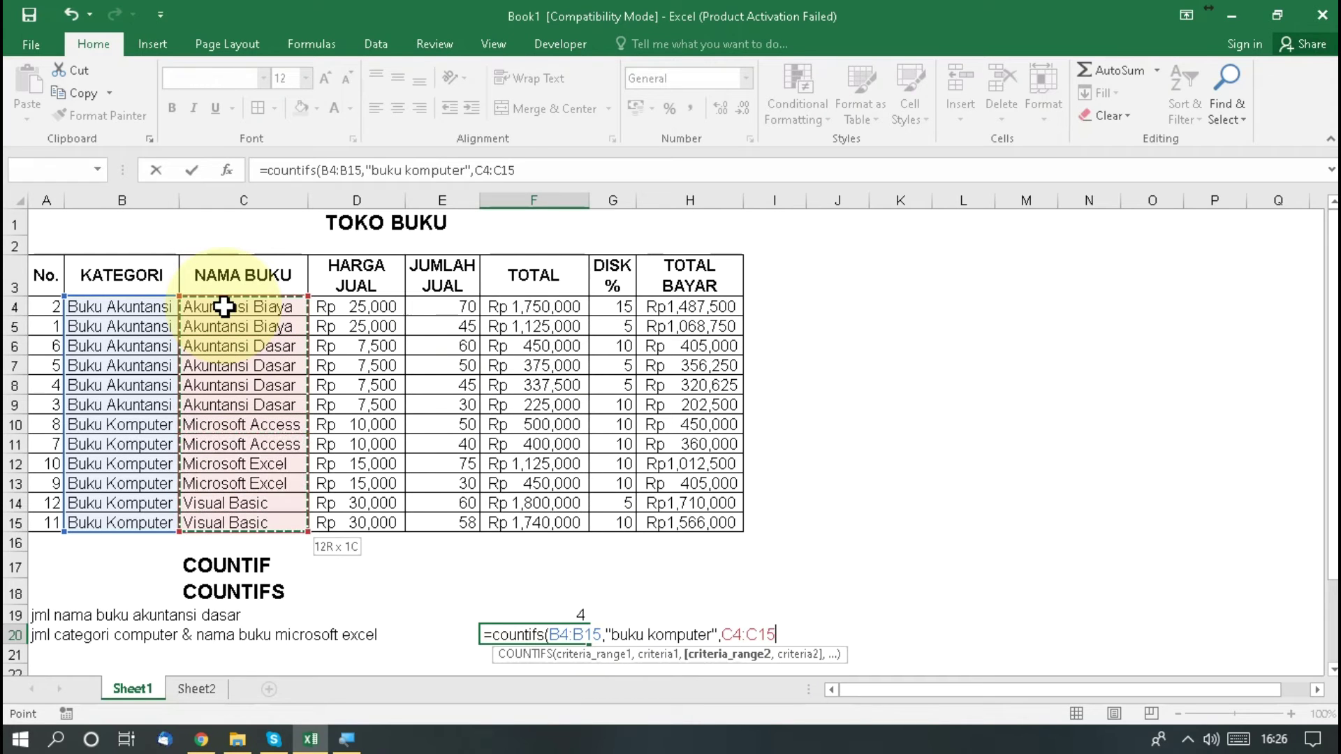
# - Complete the F20 COUNTIFS formula with the second criterion "microsoft excel"
pyautogui.write(',"')
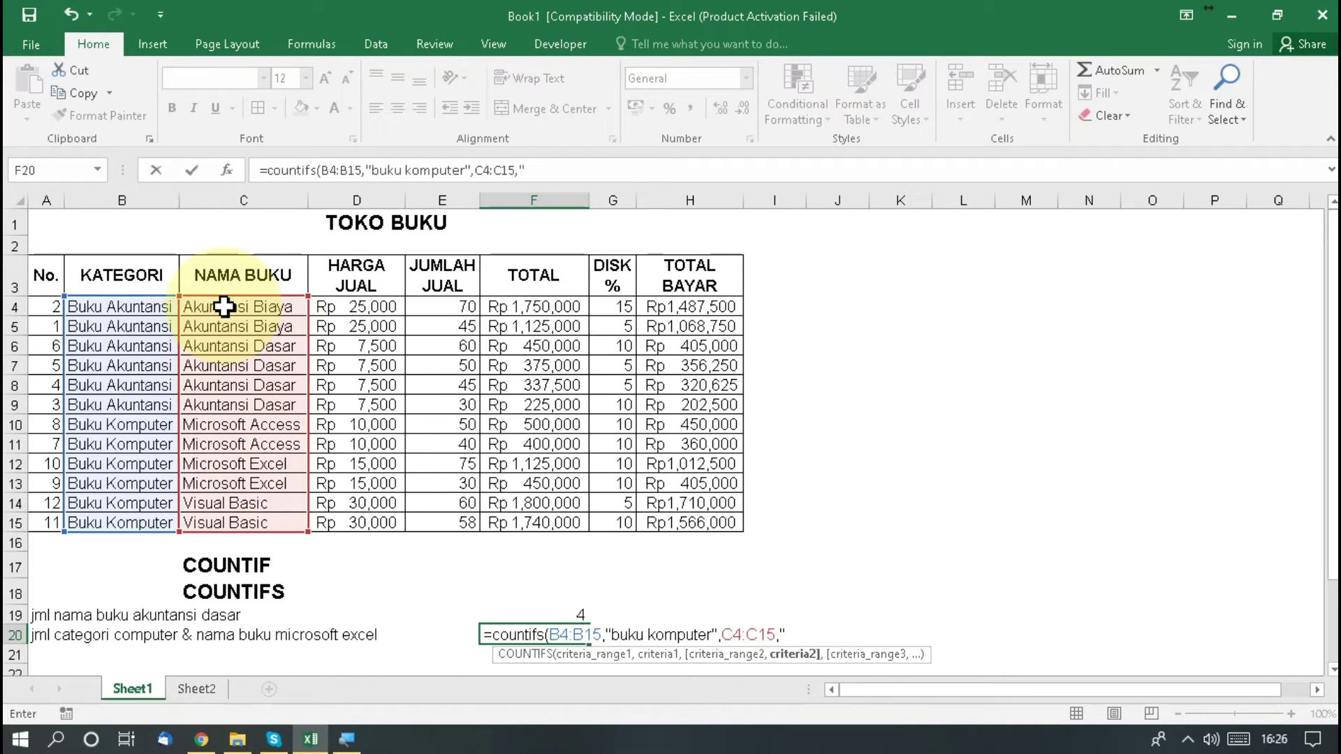
pyautogui.write('microsoft excel')
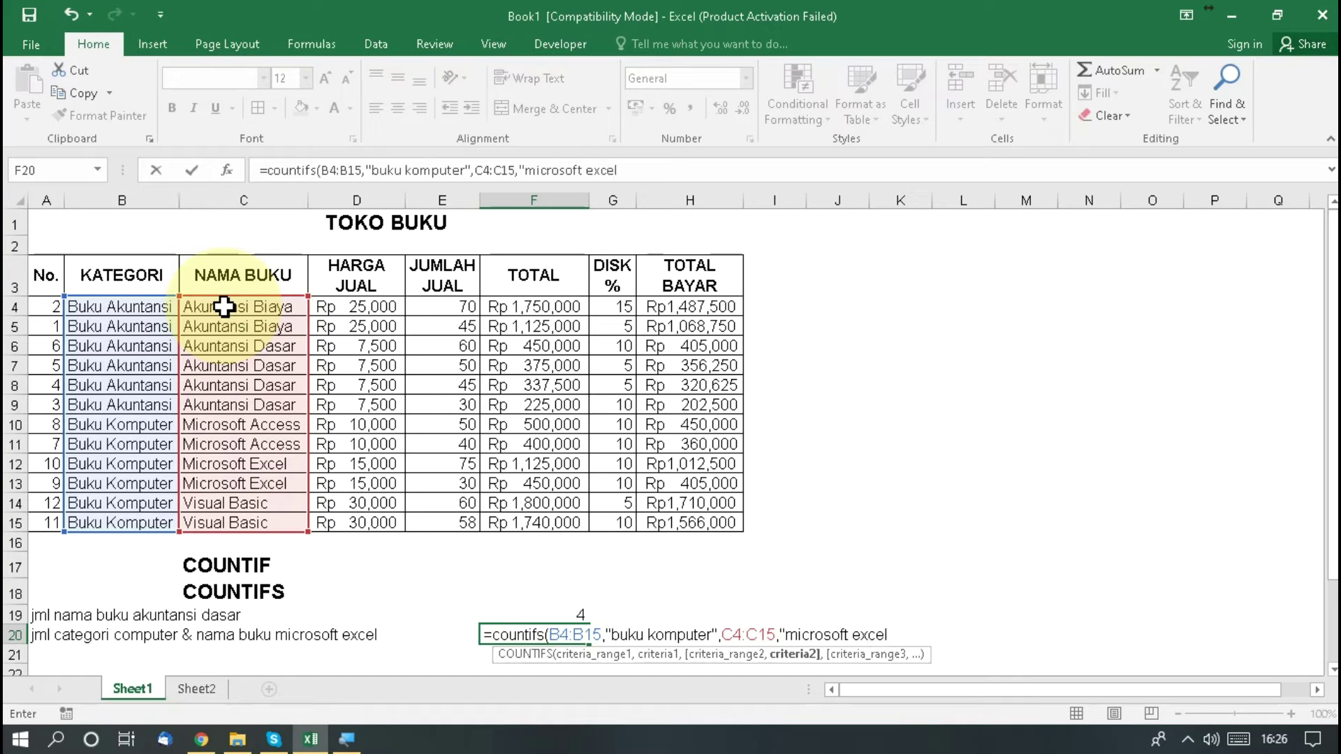
pyautogui.write('")')
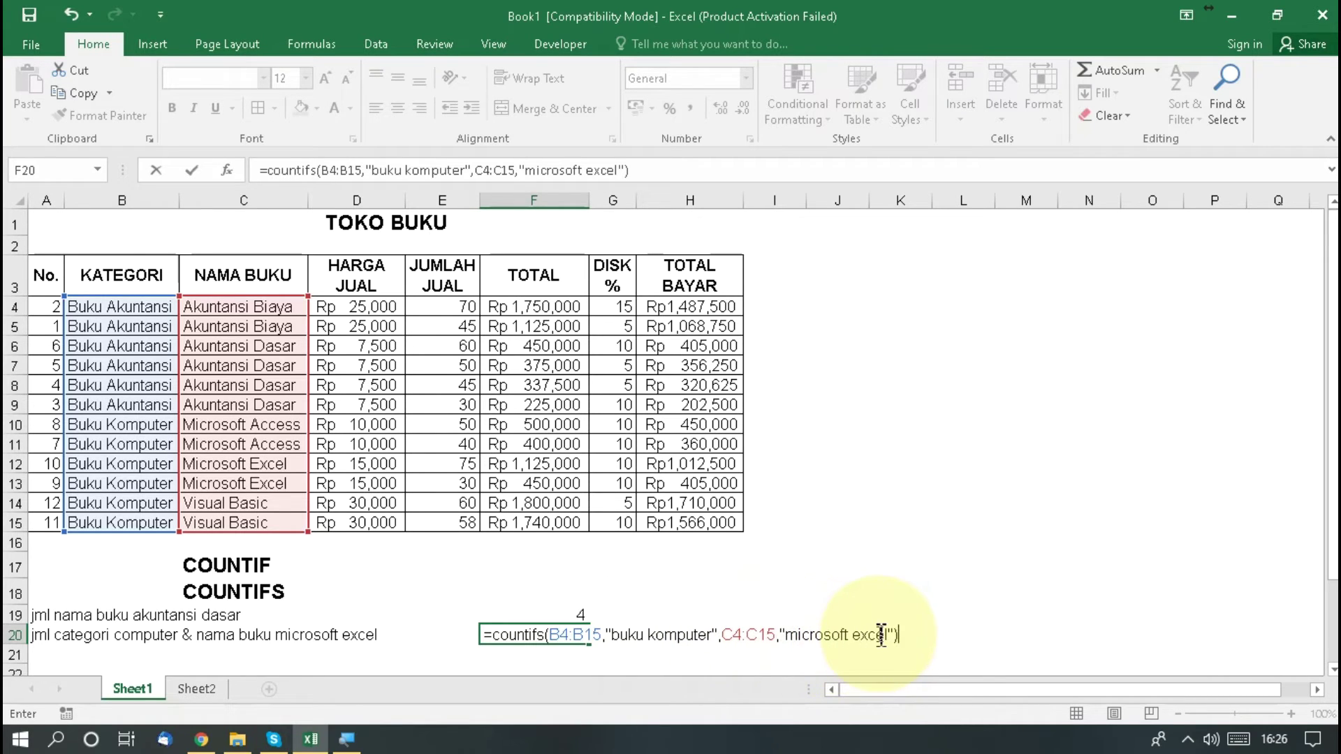
pyautogui.press('Return')
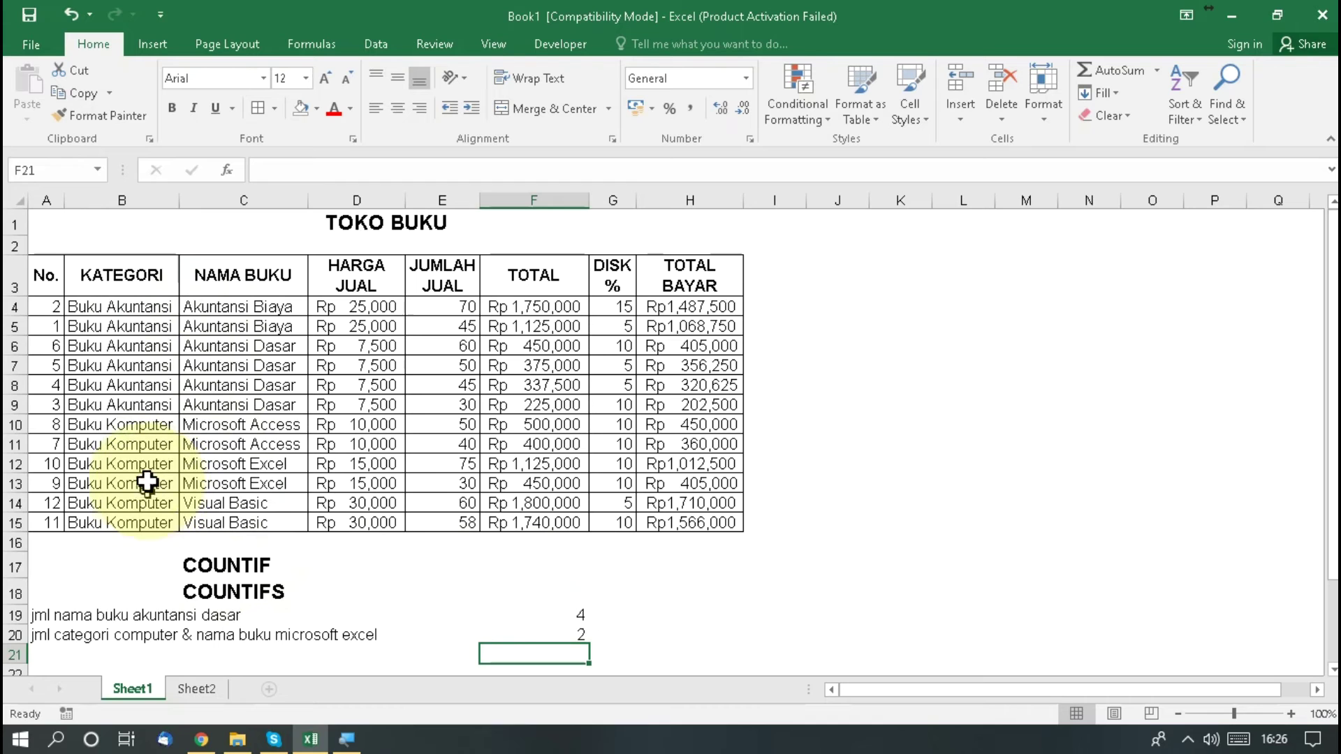
# - Check the categories and book names in B12:C15 against the count in F20
pyautogui.click(132, 465)
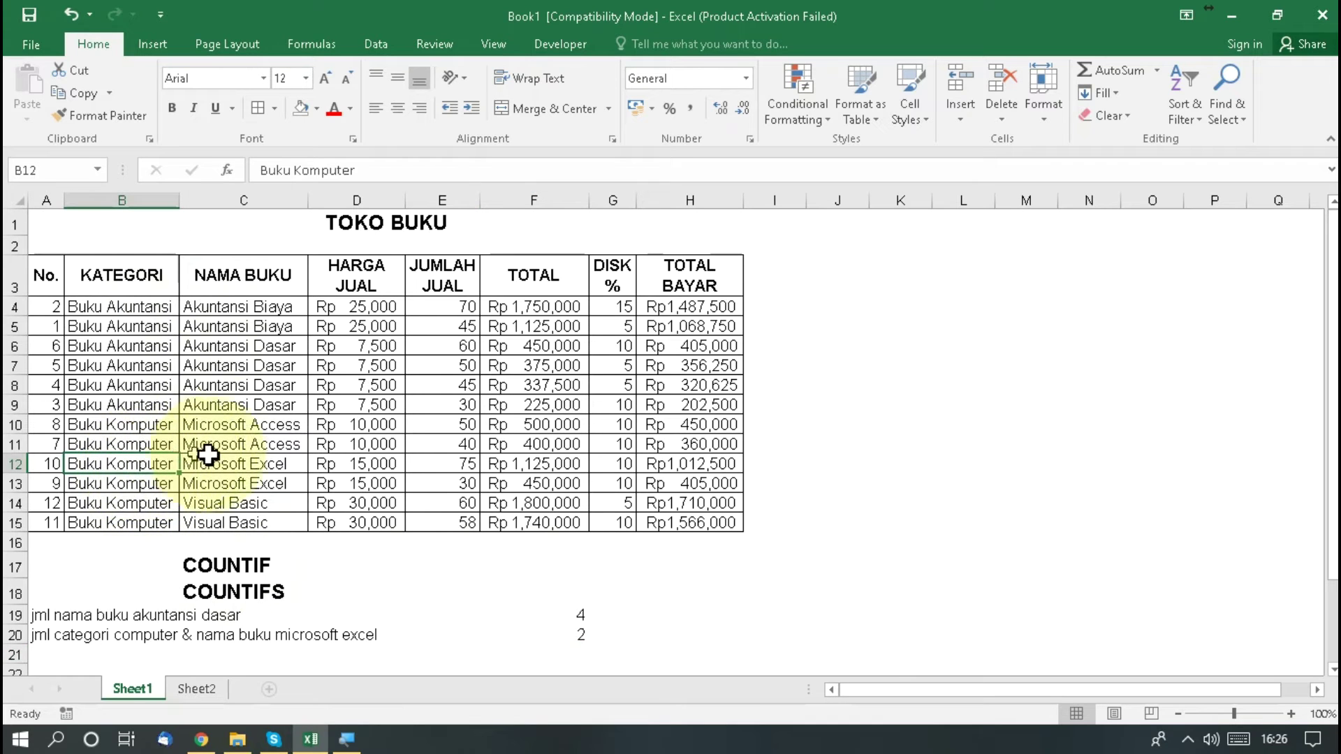
pyautogui.click(257, 468)
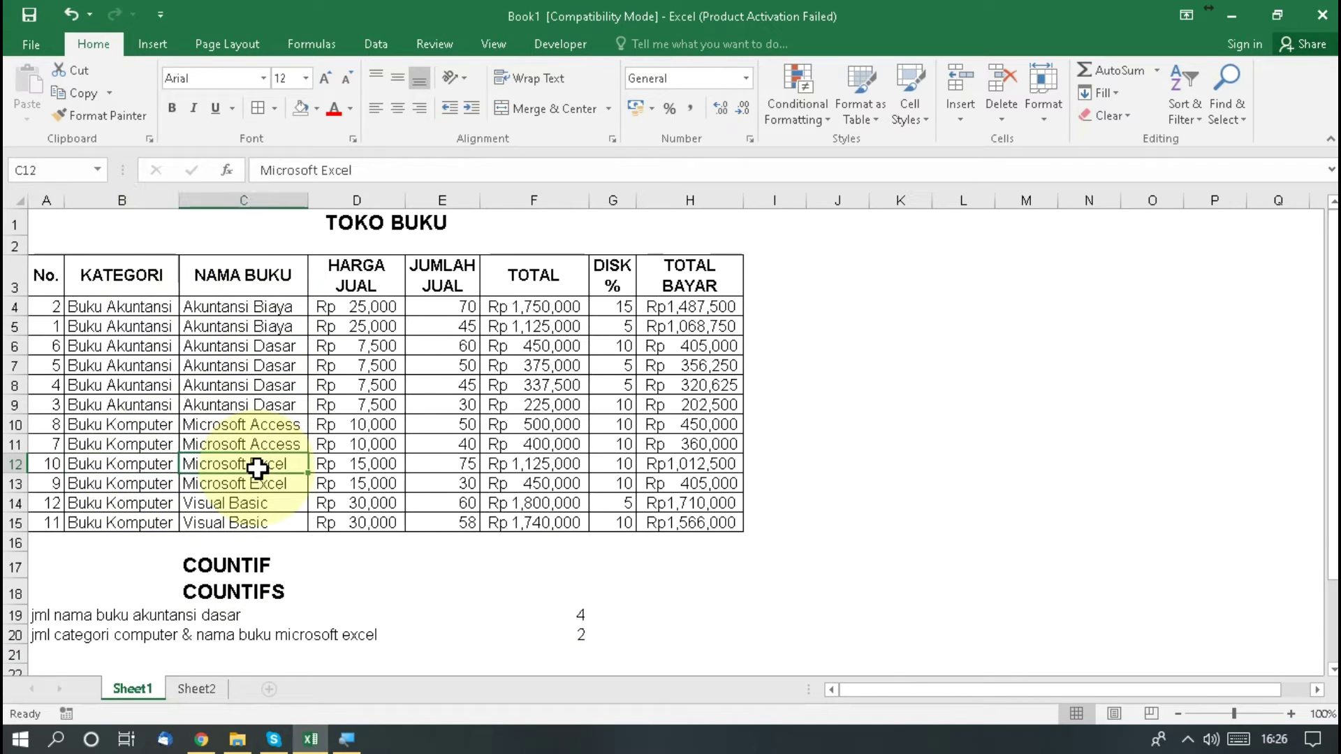
pyautogui.click(250, 487)
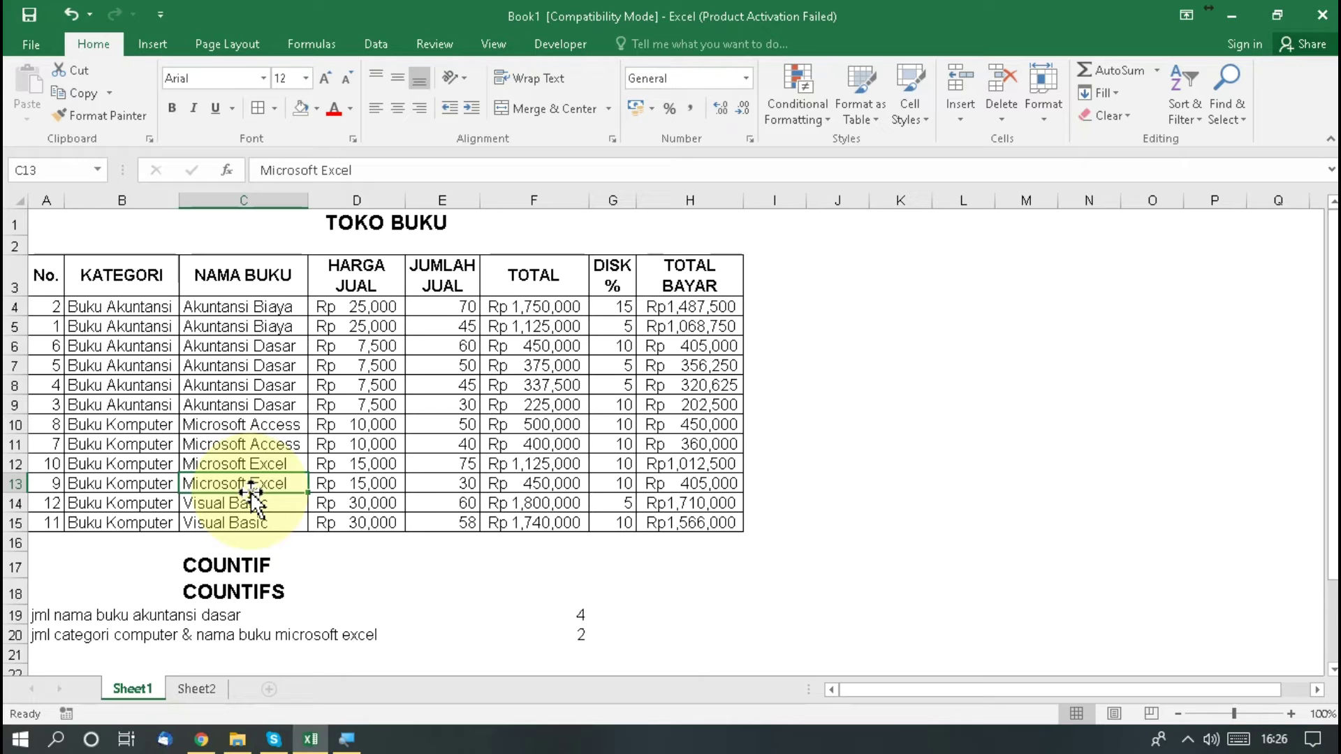
pyautogui.press('Down')
pyautogui.press('Down')
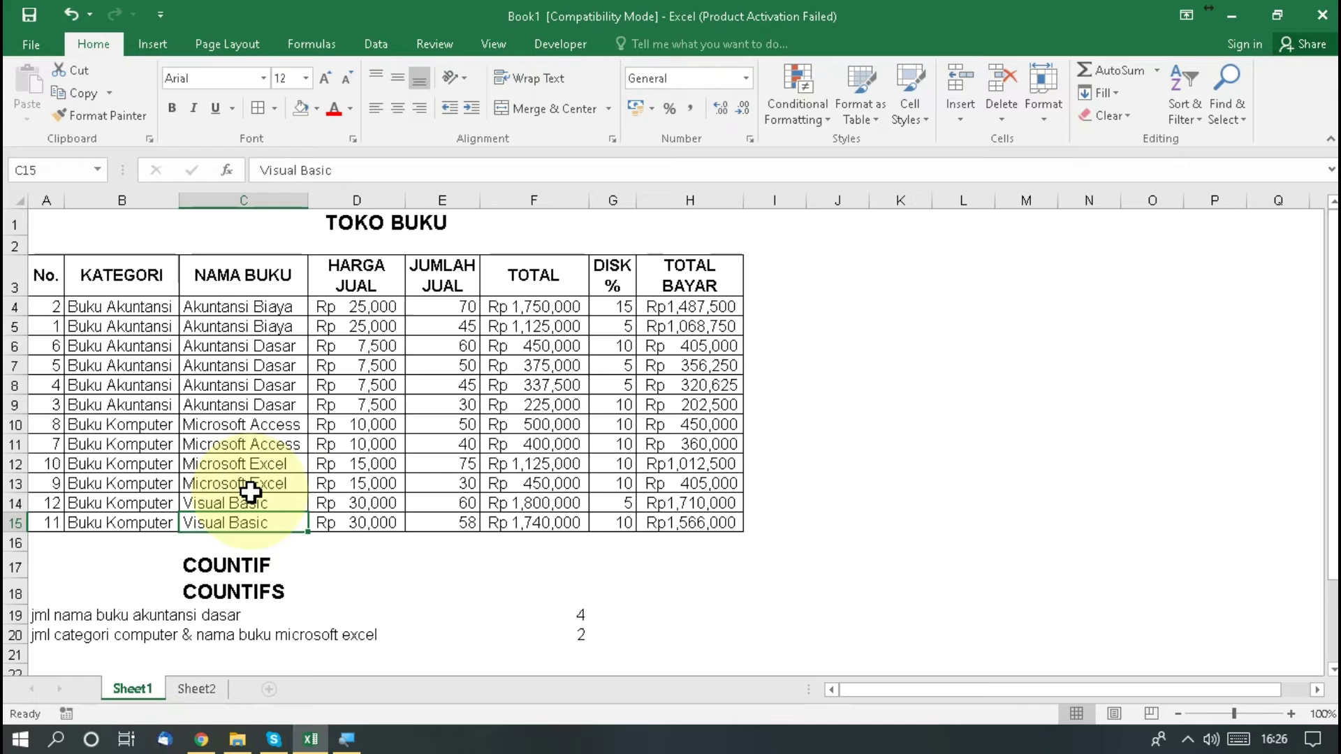
pyautogui.press('Left')
pyautogui.press('Left')
pyautogui.press('Right')
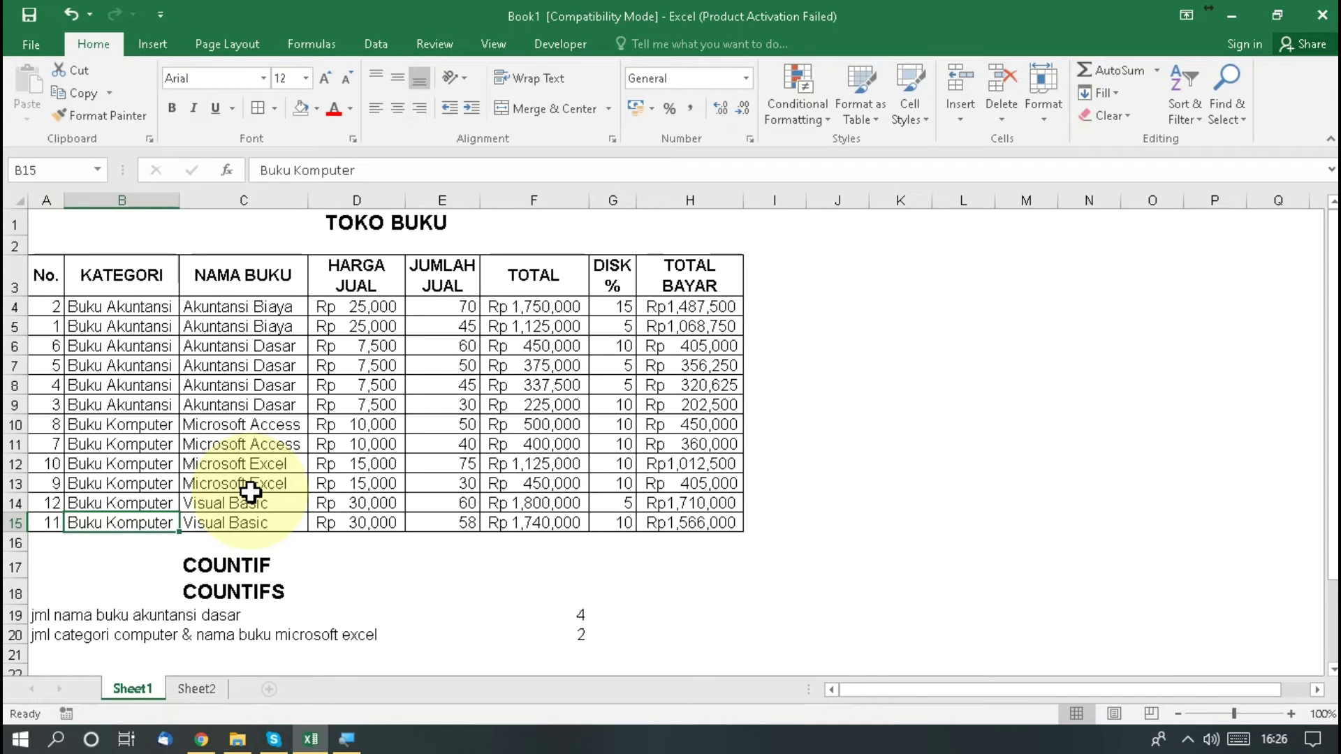
pyautogui.press('Up')
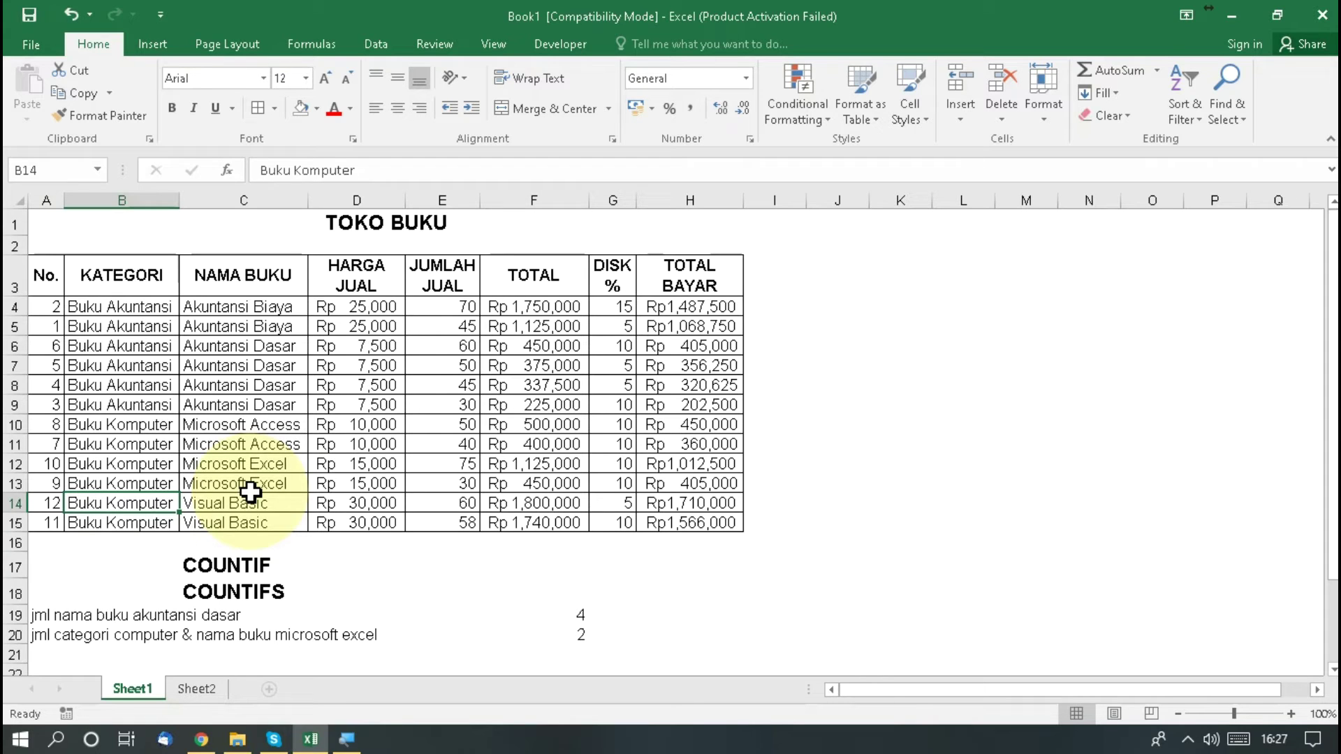
# - Examine the category, selling price and quantity sold of the Microsoft Excel entries in rows 12 and 13
pyautogui.press('Right')
pyautogui.press('Up')
pyautogui.press('Up')
pyautogui.press('Down')
pyautogui.press('Up')
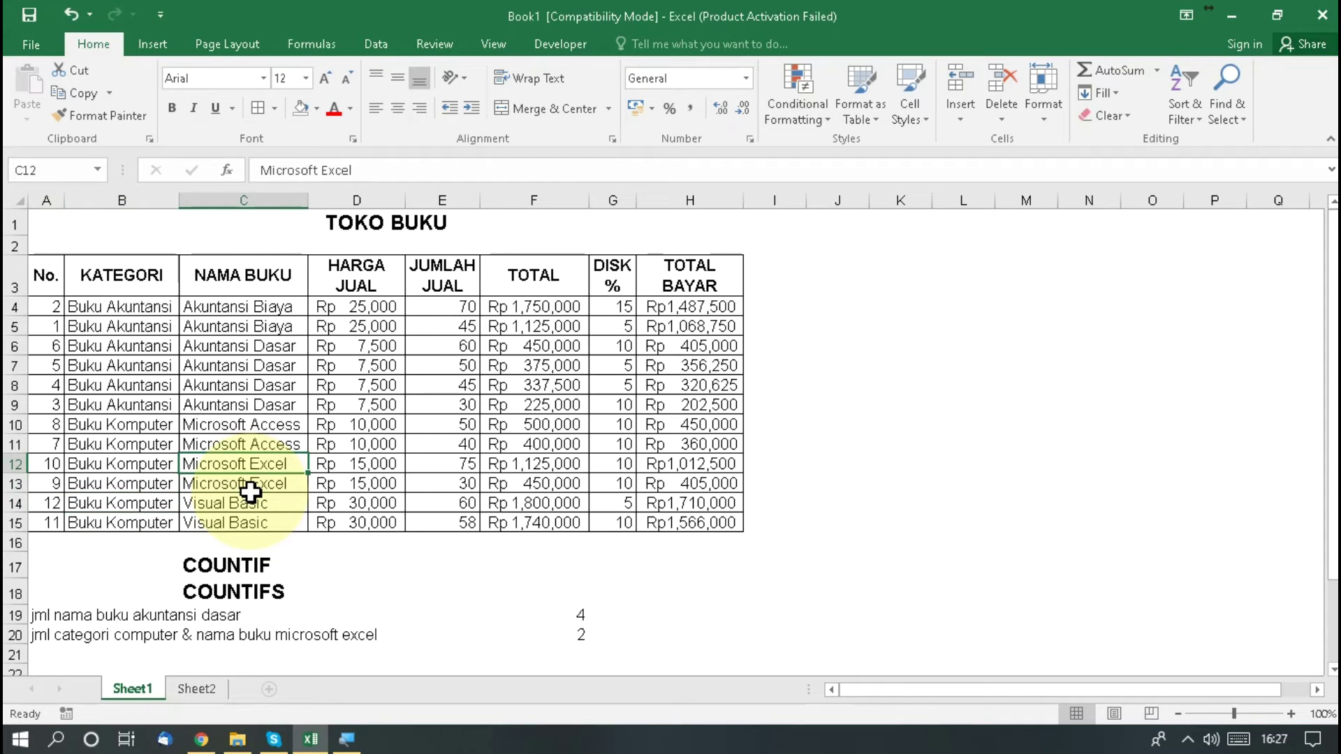
pyautogui.press('Right')
pyautogui.press('Right')
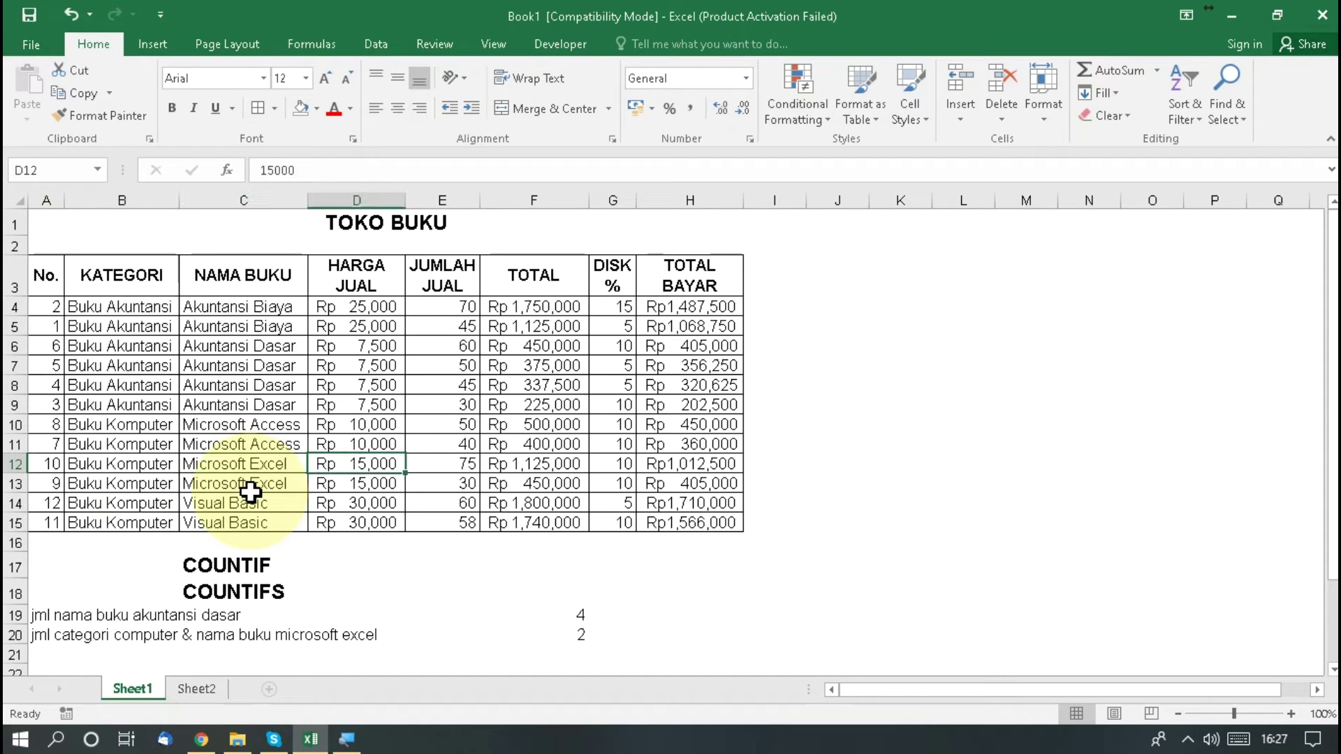
pyautogui.press('Down')
pyautogui.press('Up')
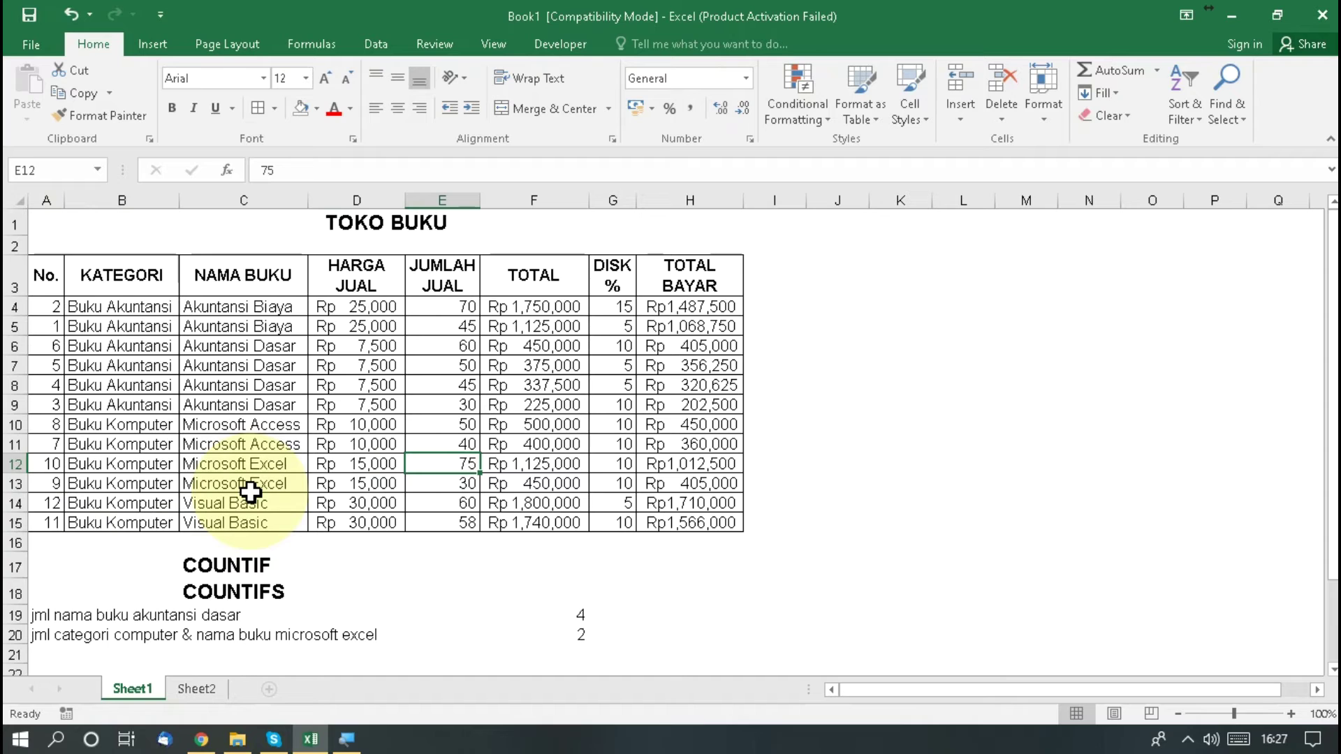
pyautogui.press('Down')
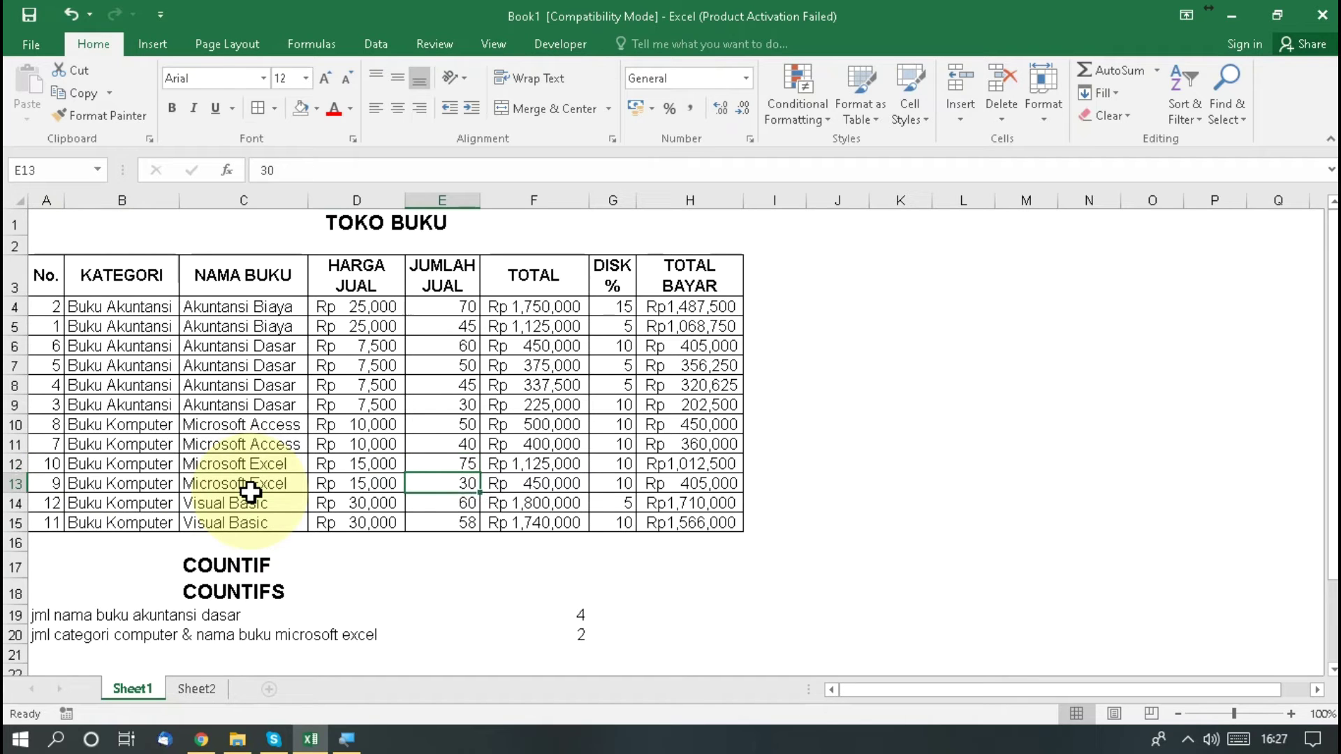
pyautogui.press('Left')
pyautogui.press('Left')
pyautogui.press('Left')
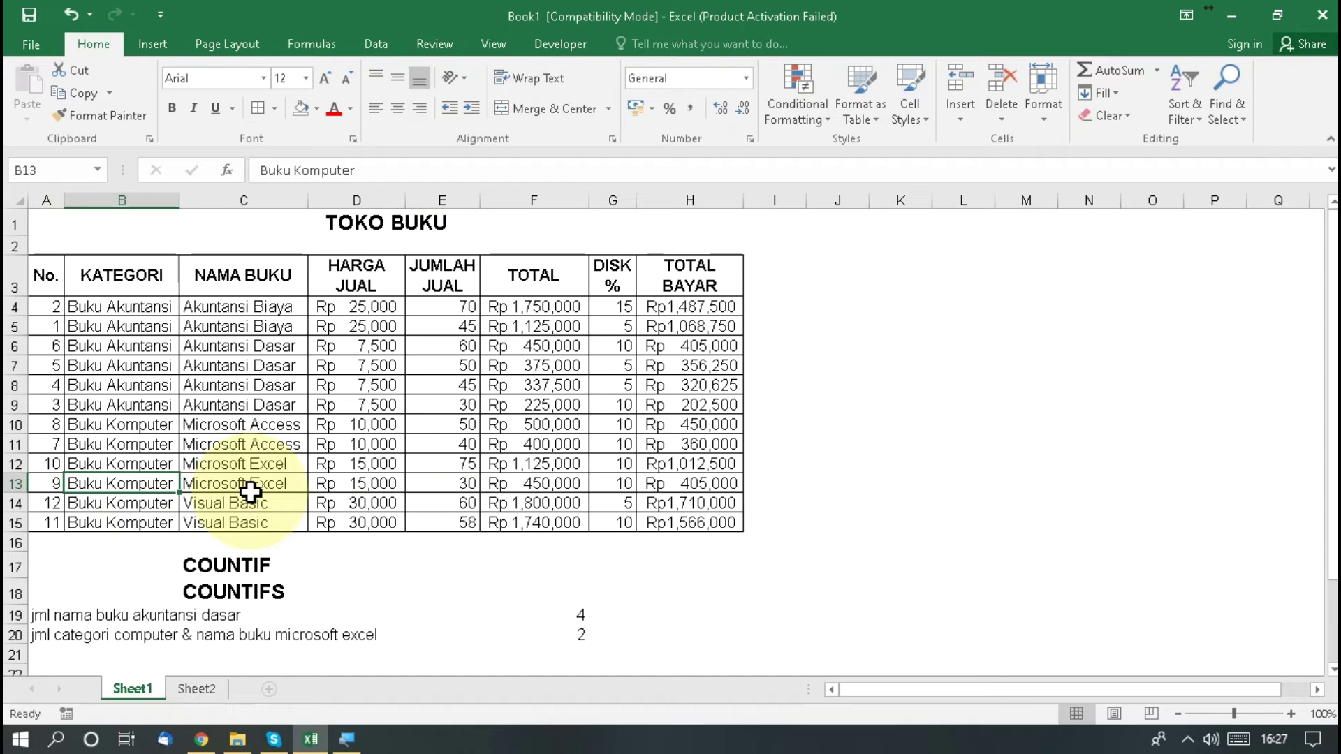
pyautogui.press('Right')
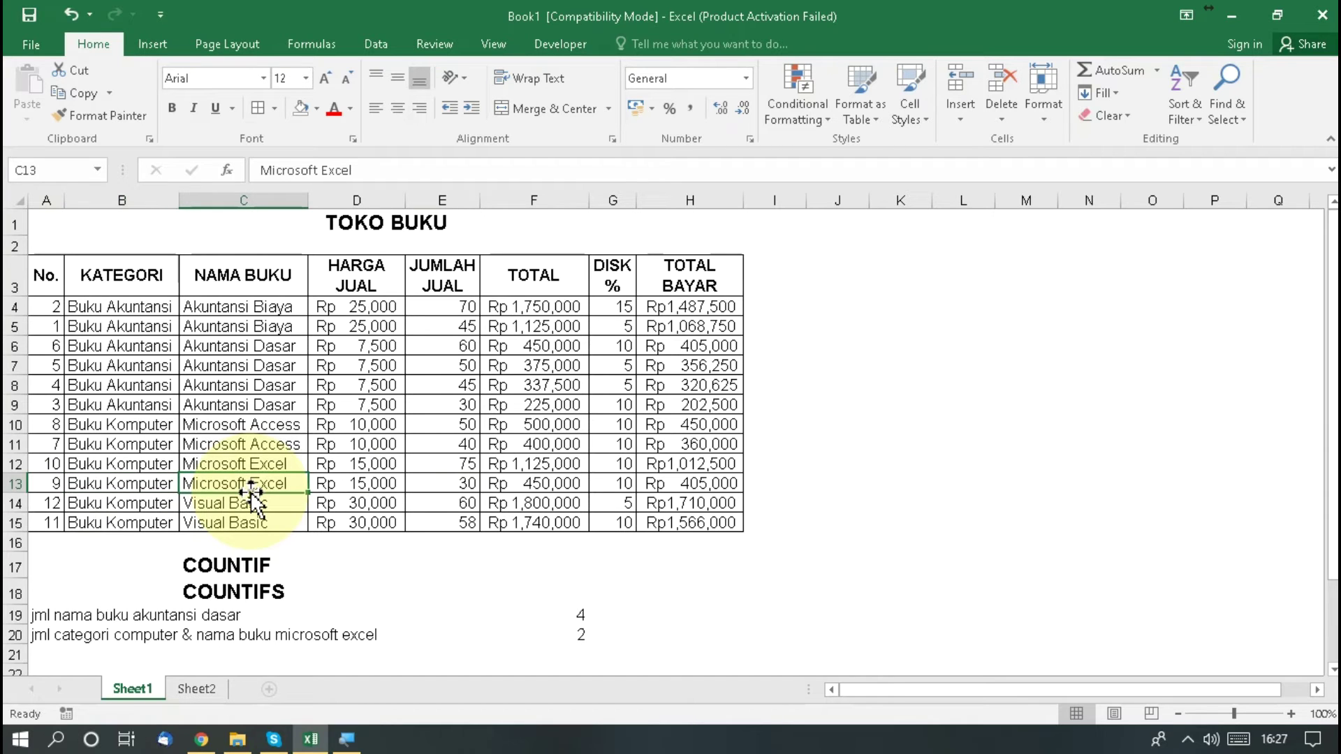
pyautogui.press('Right')
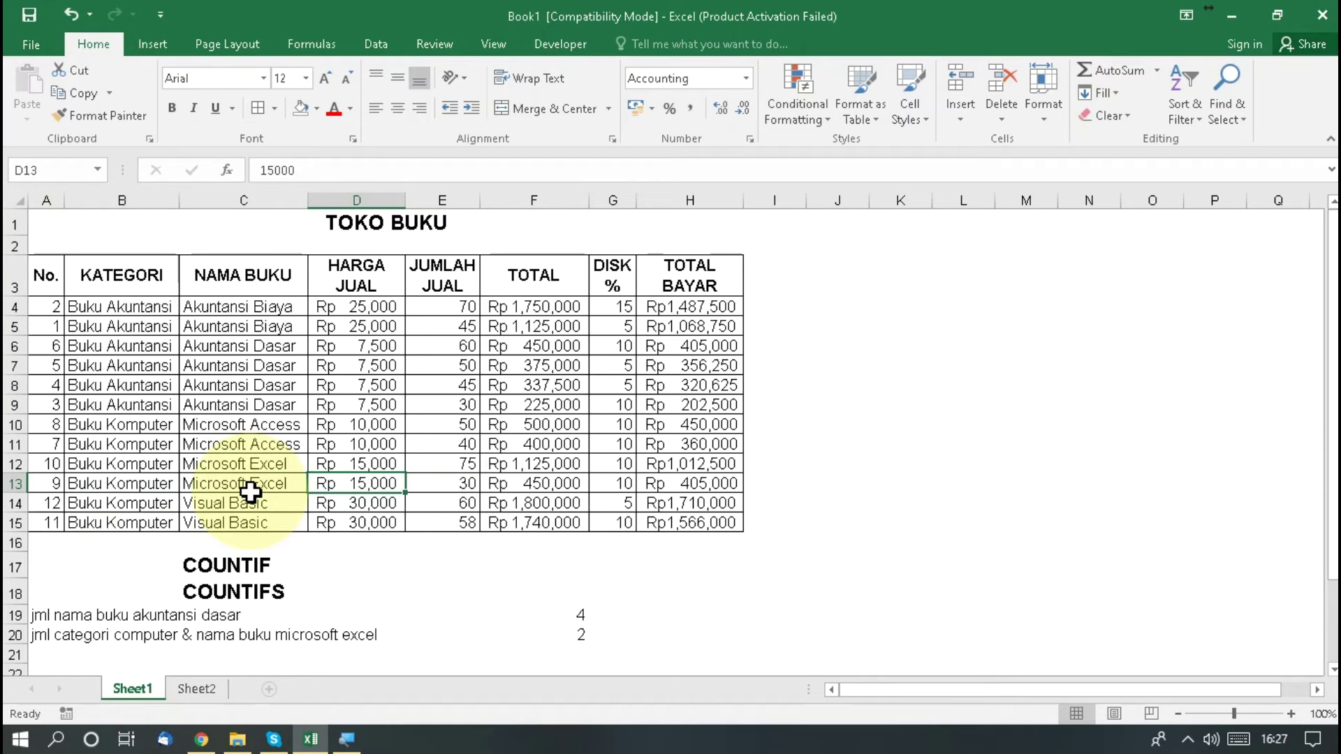
# - Compare the quantities sold of the two Microsoft Excel entries in E12 and E13
pyautogui.press('Right')
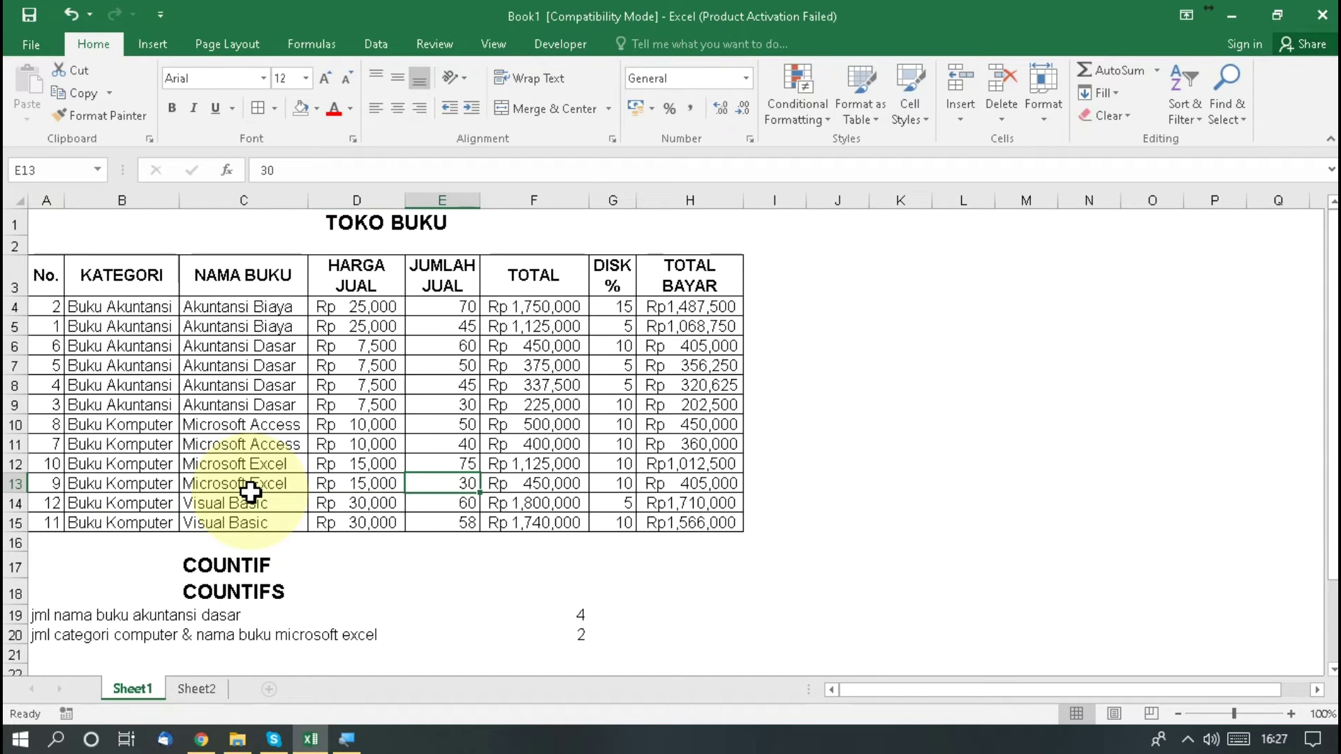
pyautogui.press('Up')
pyautogui.press('Down')
pyautogui.press('Down')
pyautogui.press('Down')
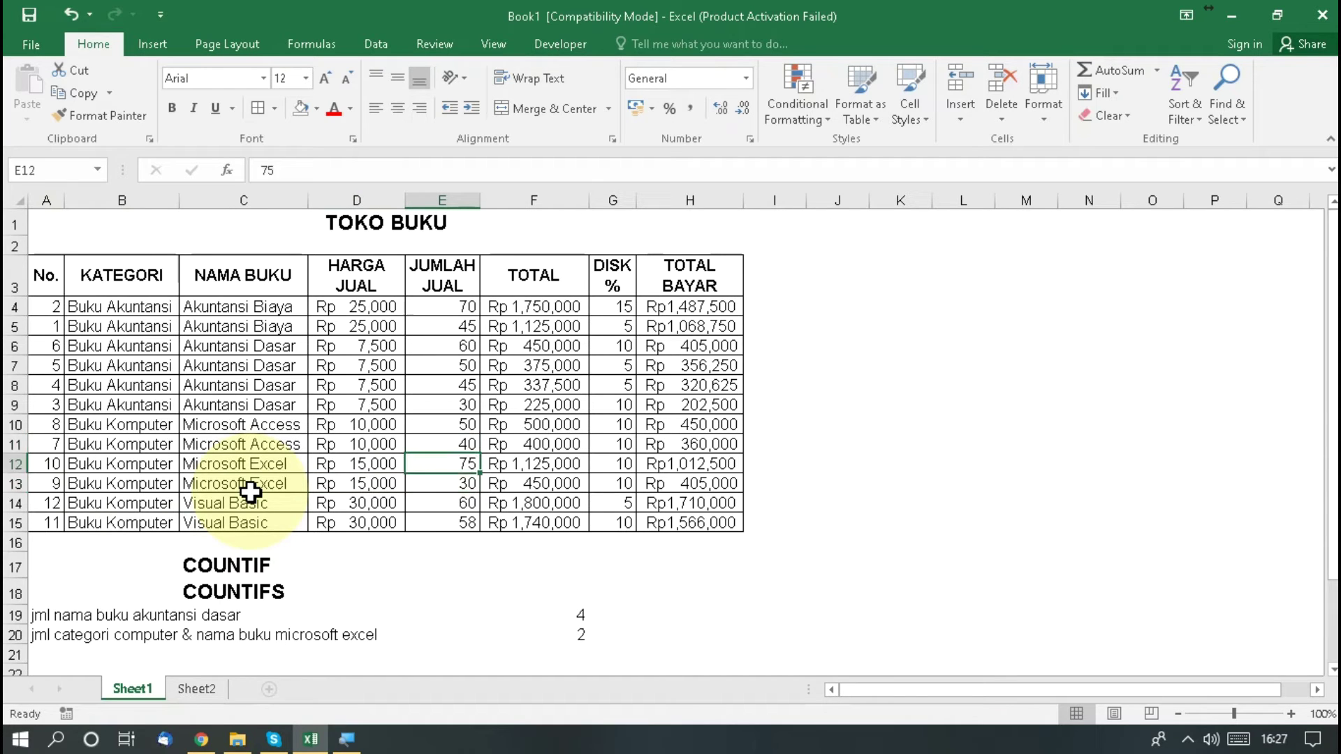
# - Copy the label in A20 about the computer category and Microsoft Excel book name into A21
pyautogui.press('Left')
pyautogui.press('Left')
pyautogui.press('Left')
pyautogui.press('Left')
pyautogui.press('Down')
pyautogui.press('Down')
pyautogui.press('Down')
pyautogui.press('Down')
pyautogui.press('Down')
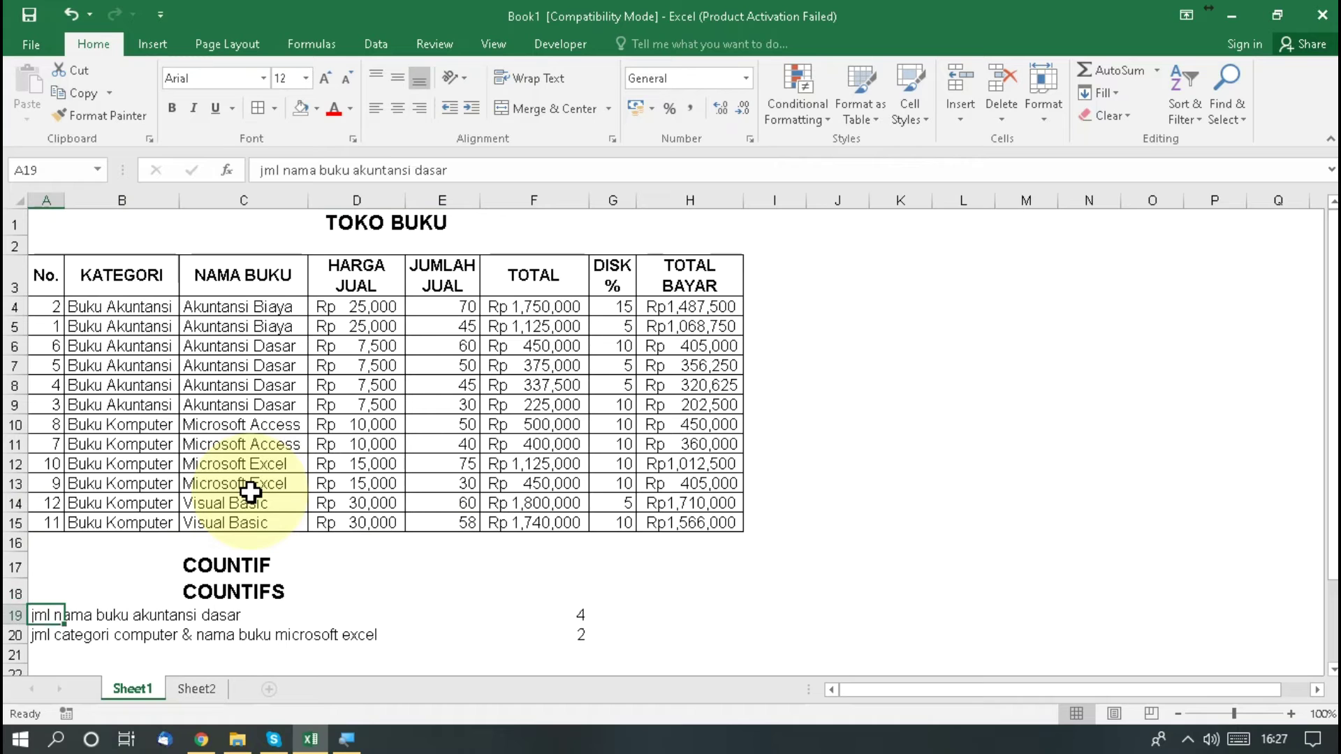
pyautogui.hotkey('ctrl', 'c')
pyautogui.press('Down')
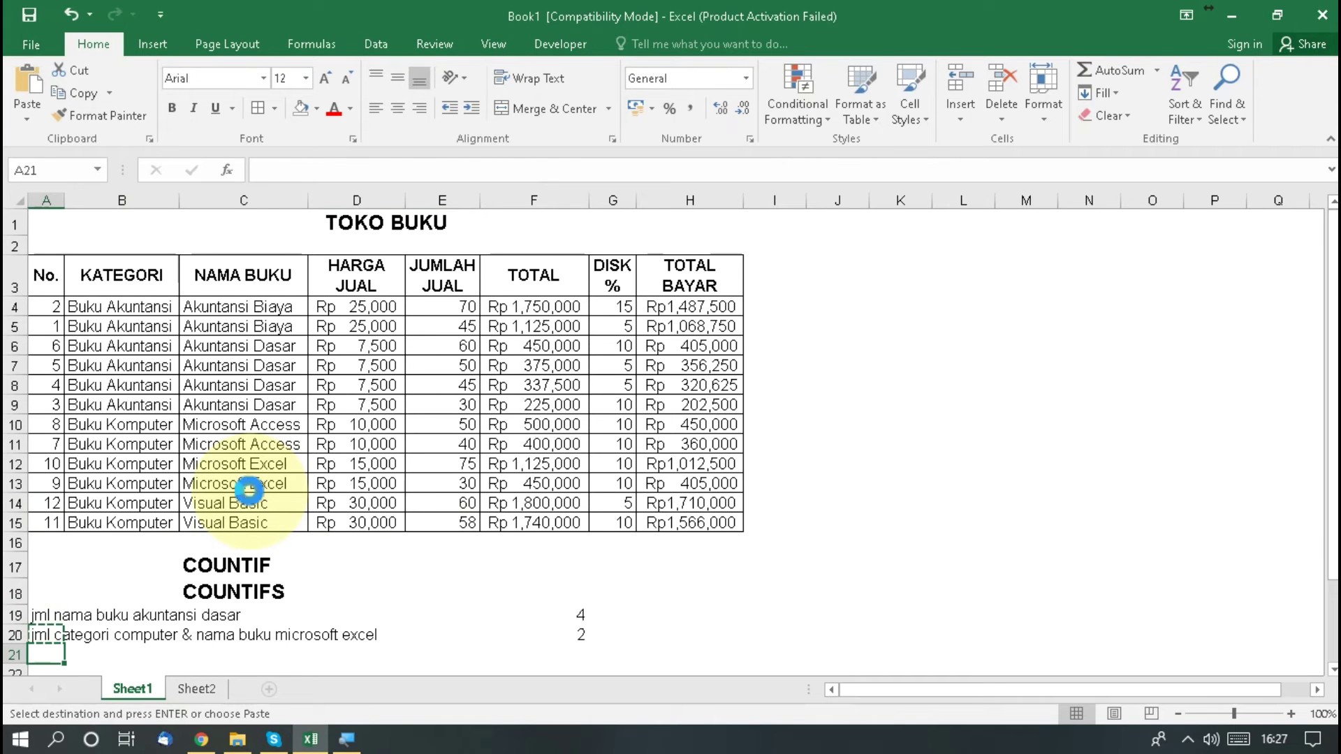
pyautogui.hotkey('ctrl', 'v')
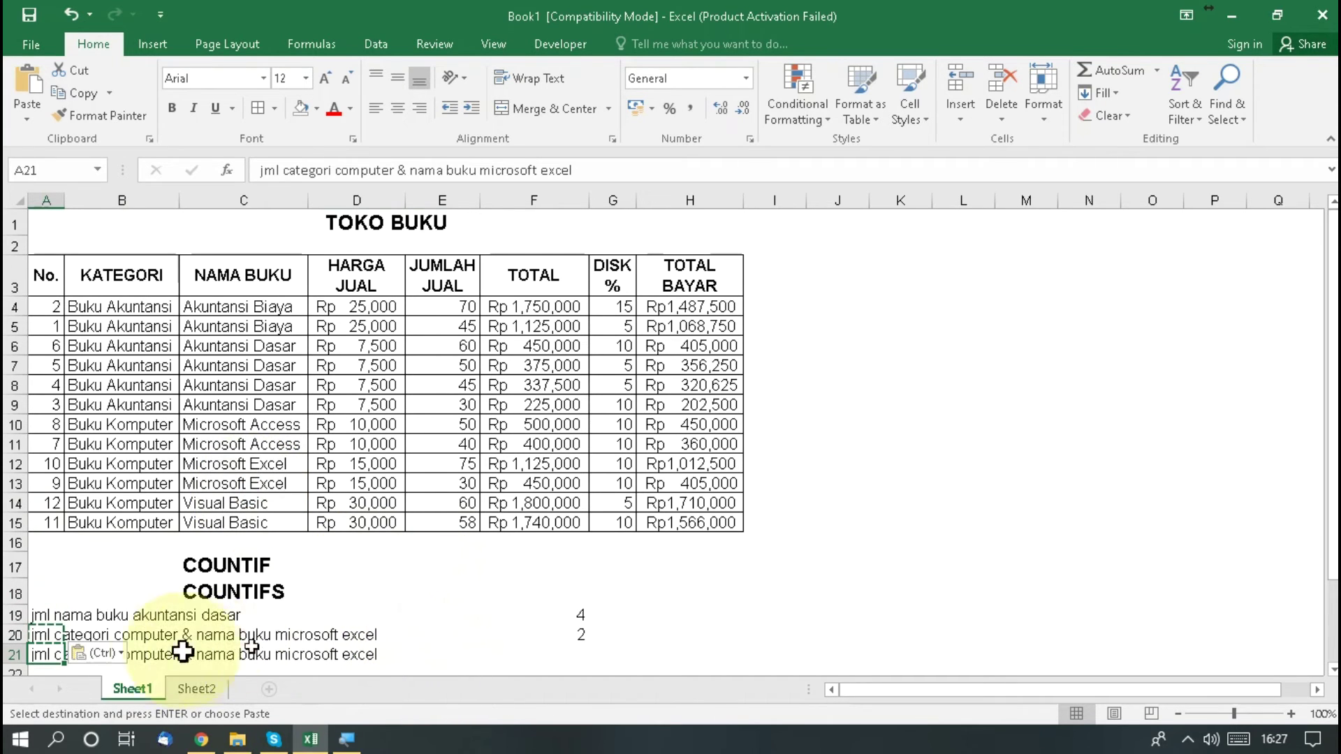
# - Append "terjual >30" to the end of the label in A21
pyautogui.click(585, 170)
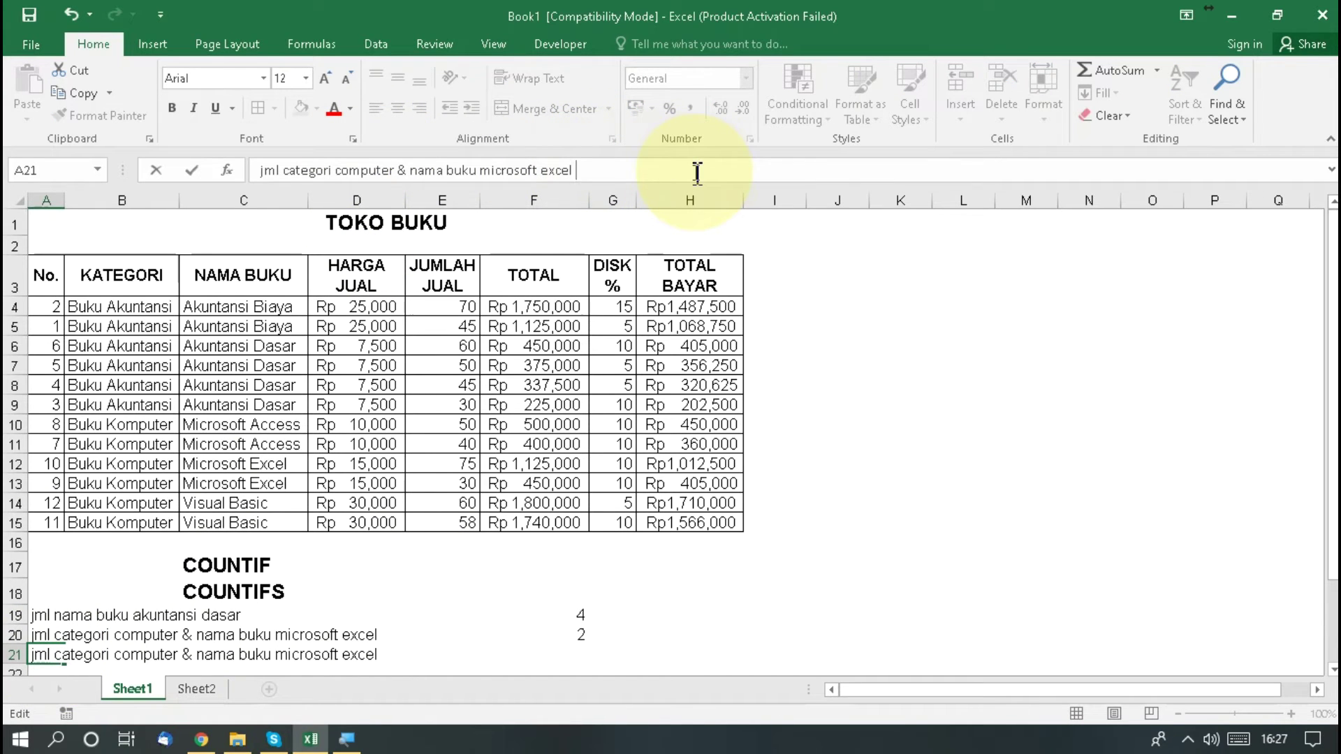
pyautogui.write('terjual >30')
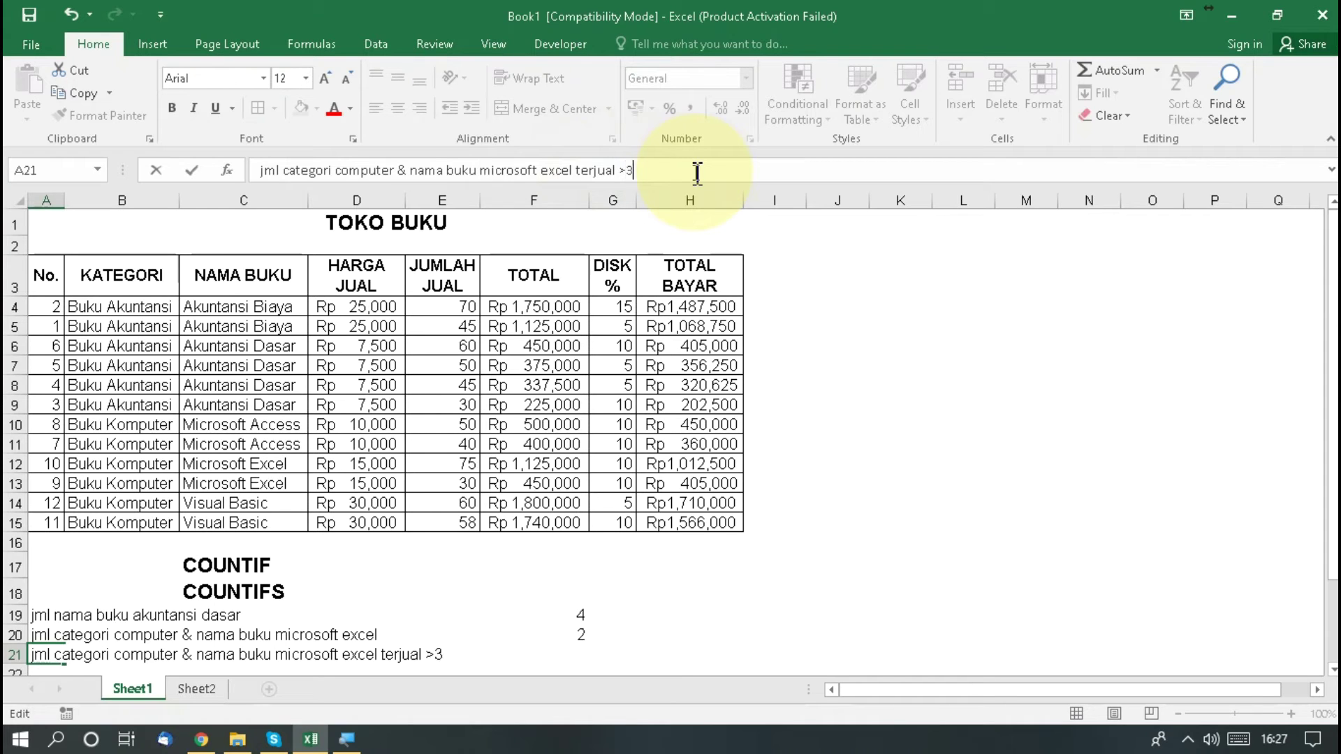
pyautogui.press('Return')
# - Start a COUNTIFS formula in F21, beside the label ending in "terjual >30"
pyautogui.press('Right')
pyautogui.press('Right')
pyautogui.press('Right')
pyautogui.press('Right')
pyautogui.press('Right')
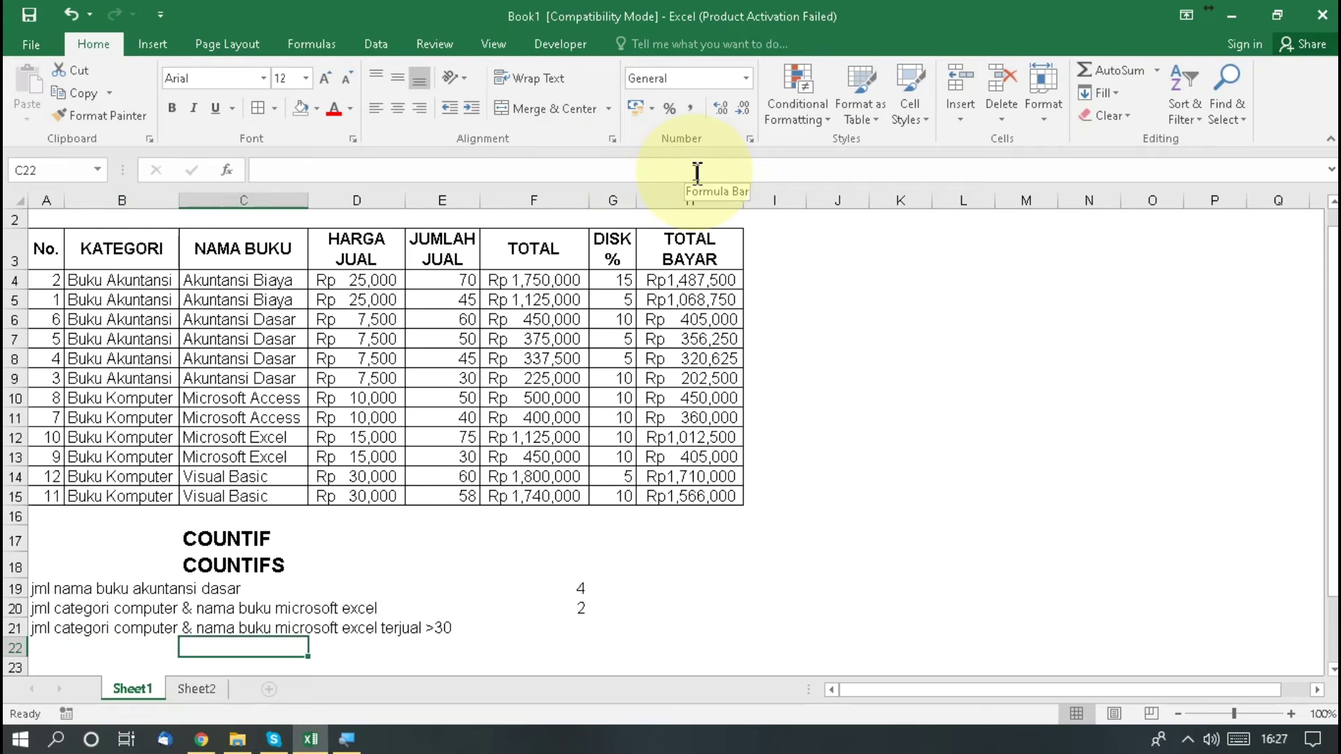
pyautogui.press('Up')
pyautogui.write('=')
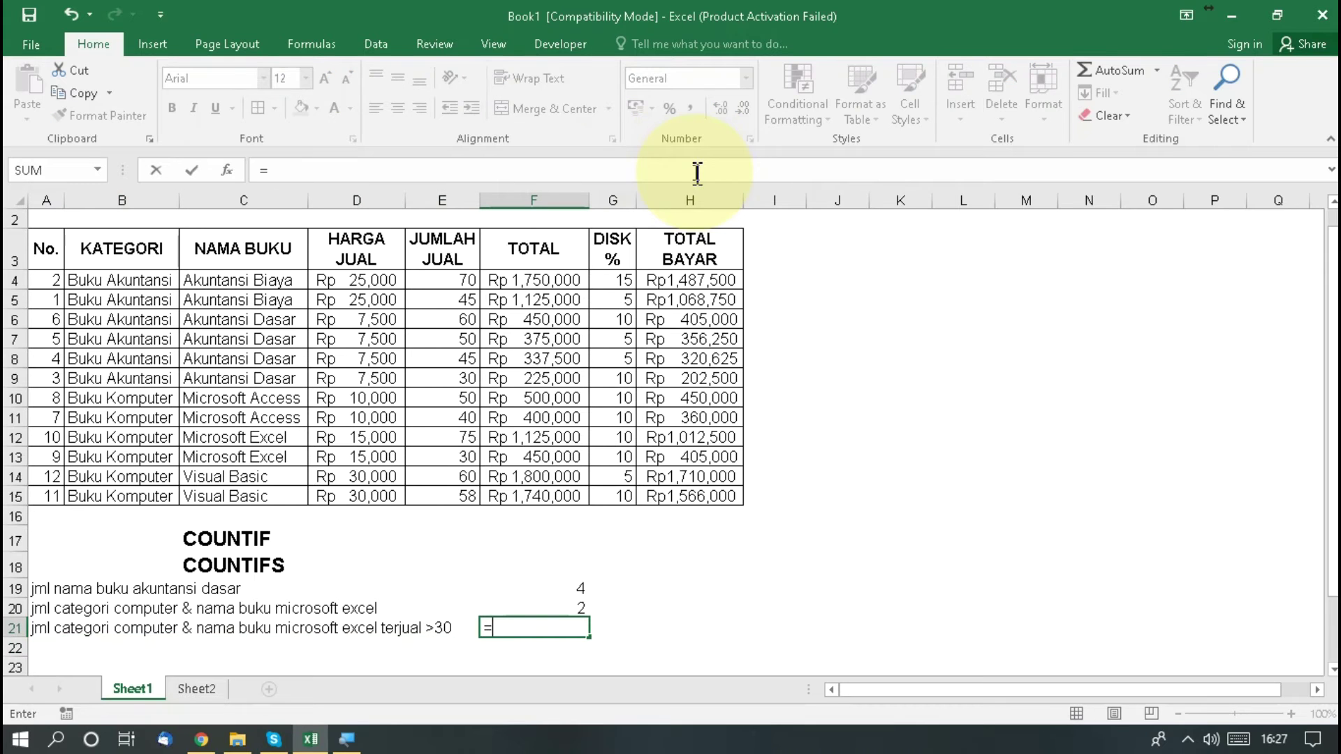
pyautogui.write('countif')
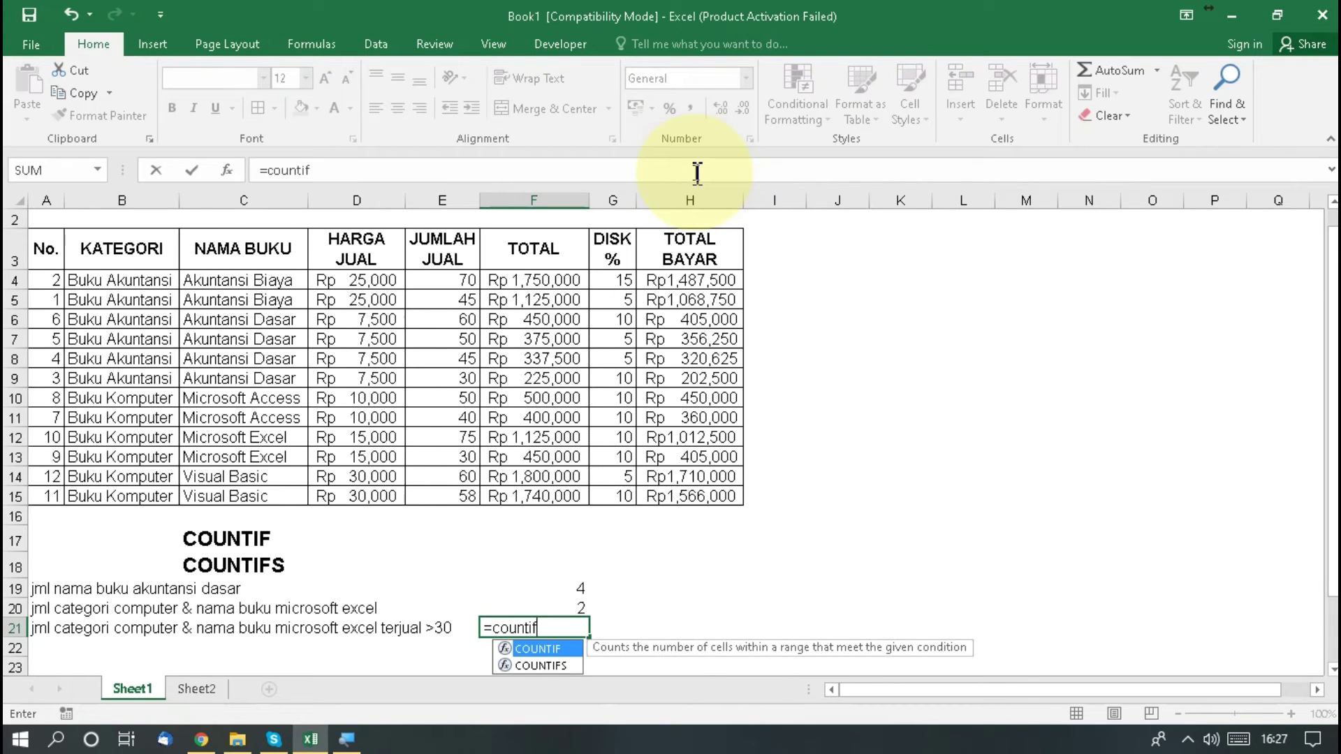
pyautogui.write('s')
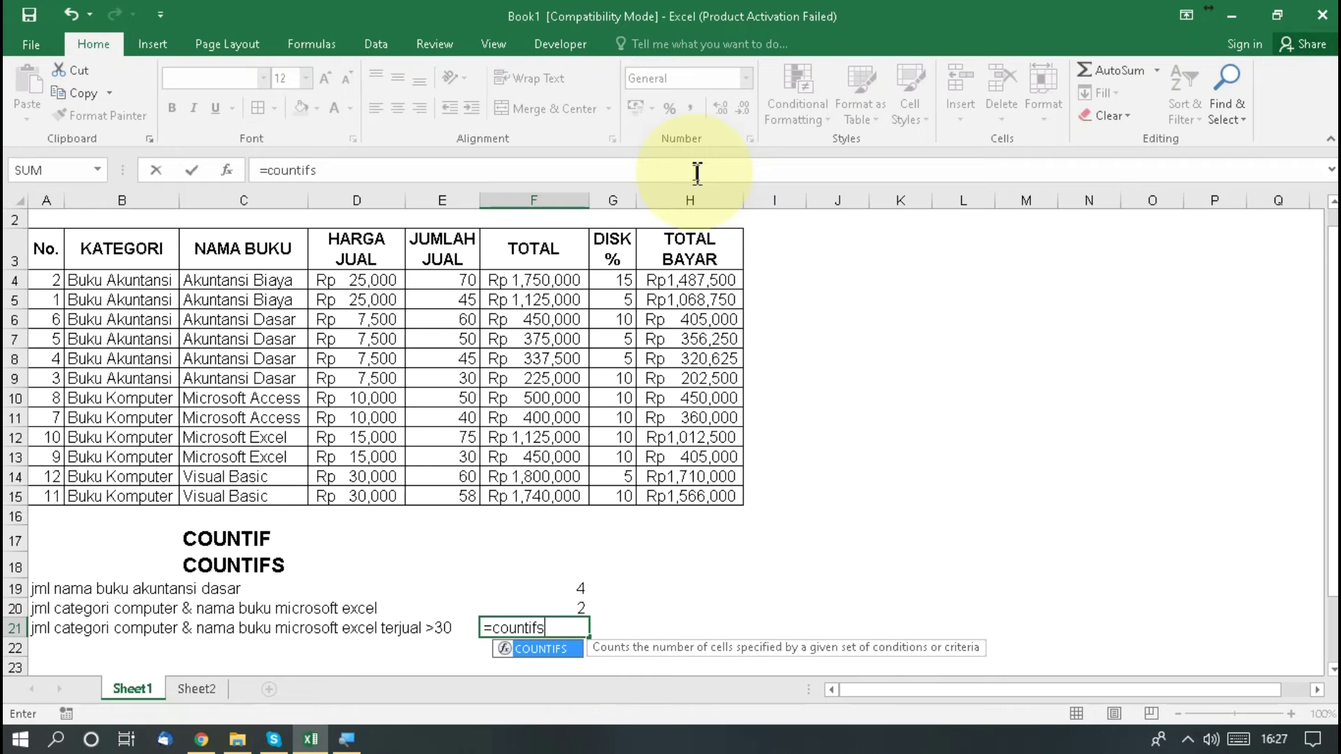
pyautogui.write('(')
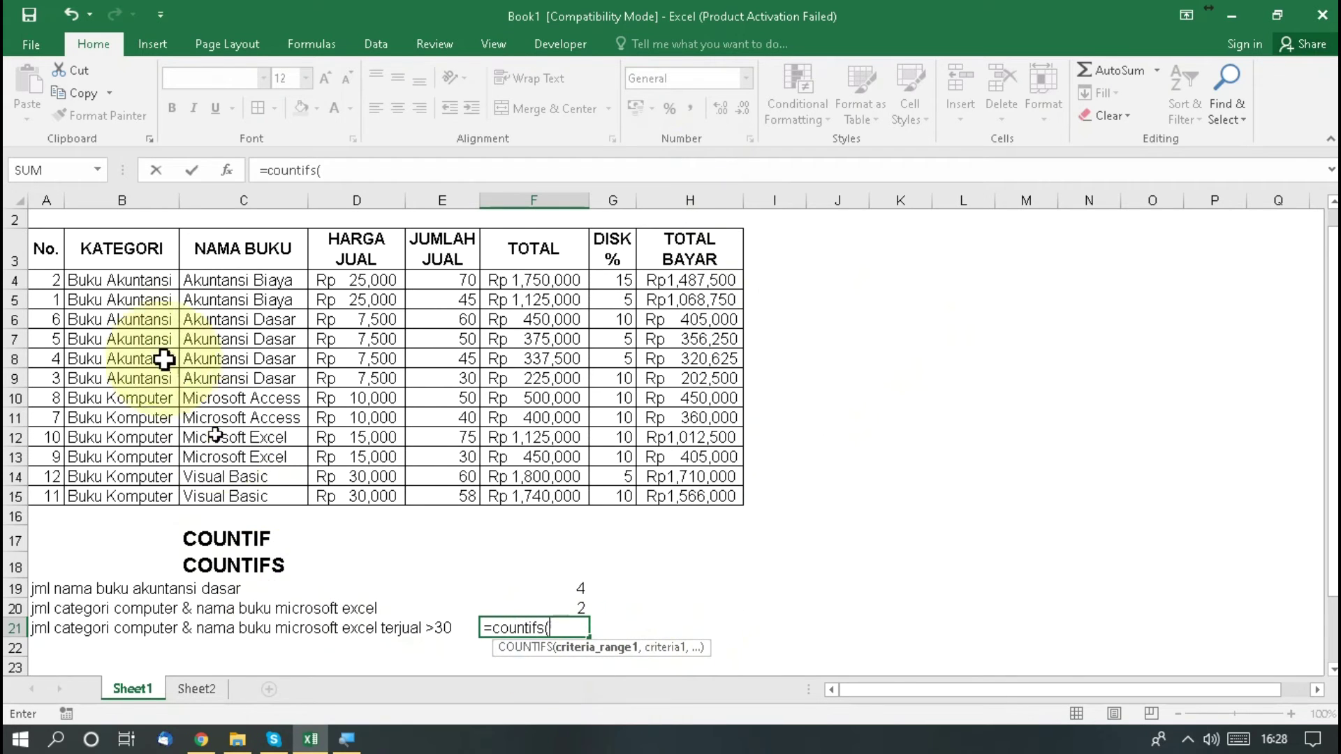
# - Add the categories in B4:B15 as the first criteria range of the F21 formula, with the criterion "buku komputer"
pyautogui.click(108, 281)
pyautogui.hotkey('shift', 'Down')
pyautogui.hotkey('shift', 'Down')
pyautogui.hotkey('shift', 'Down')
pyautogui.hotkey('shift', 'Down')
pyautogui.hotkey('shift', 'Down')
pyautogui.hotkey('shift', 'Down')
pyautogui.hotkey('shift', 'Down')
pyautogui.hotkey('shift', 'Down')
pyautogui.hotkey('shift', 'Down')
pyautogui.hotkey('shift', 'Down')
pyautogui.hotkey('shift', 'Down')
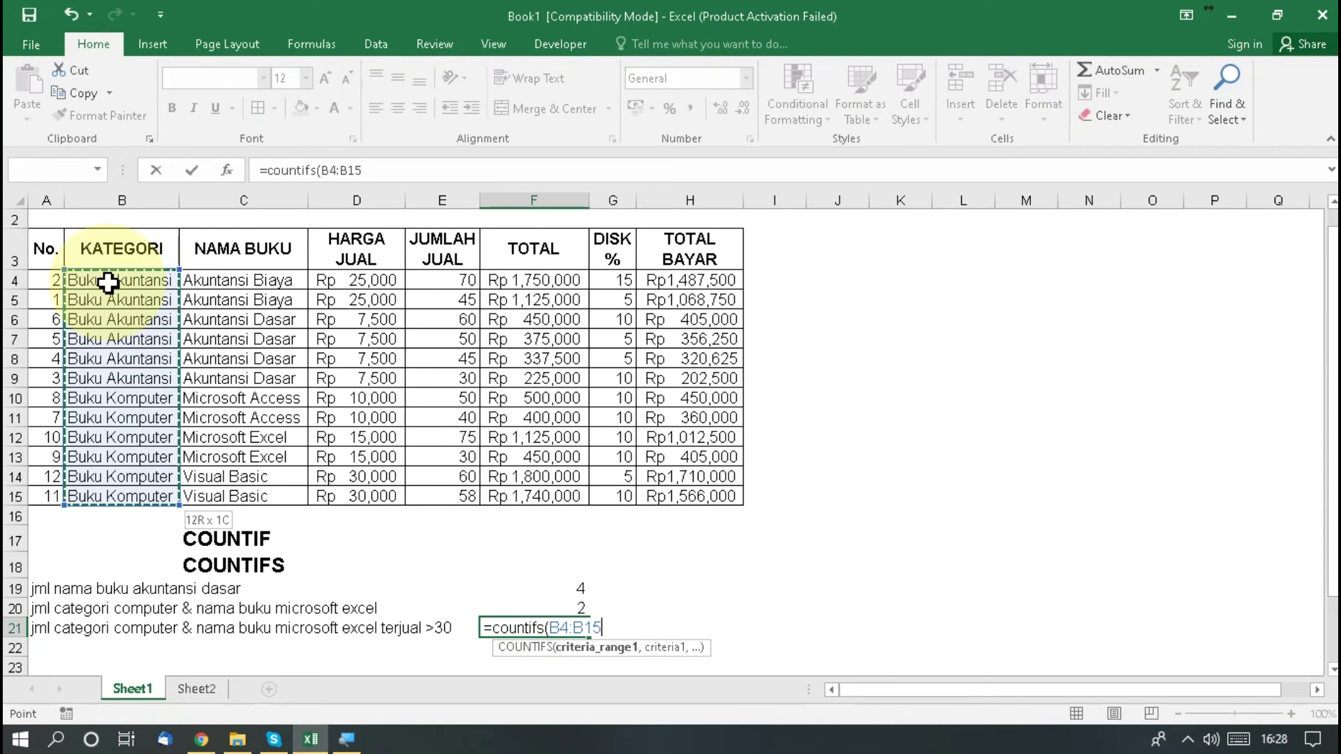
pyautogui.write(',"')
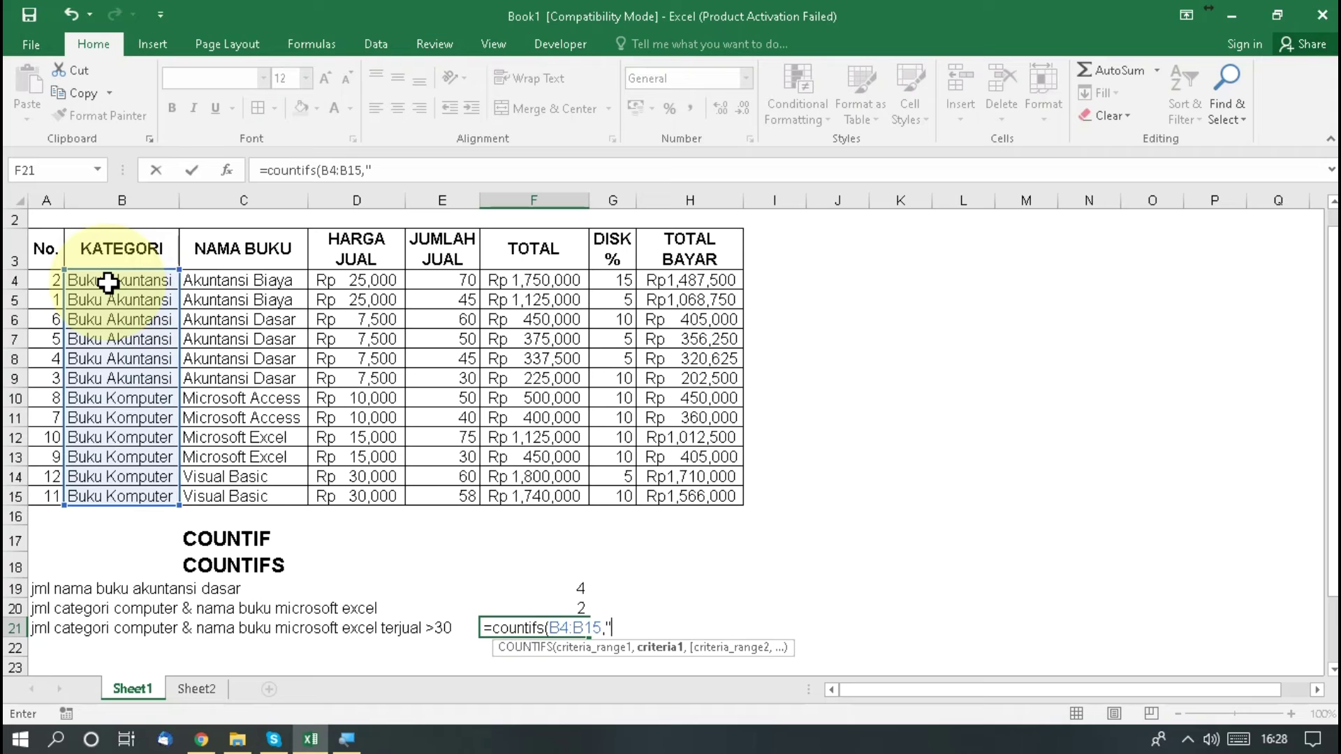
pyautogui.write('buku komputer",')
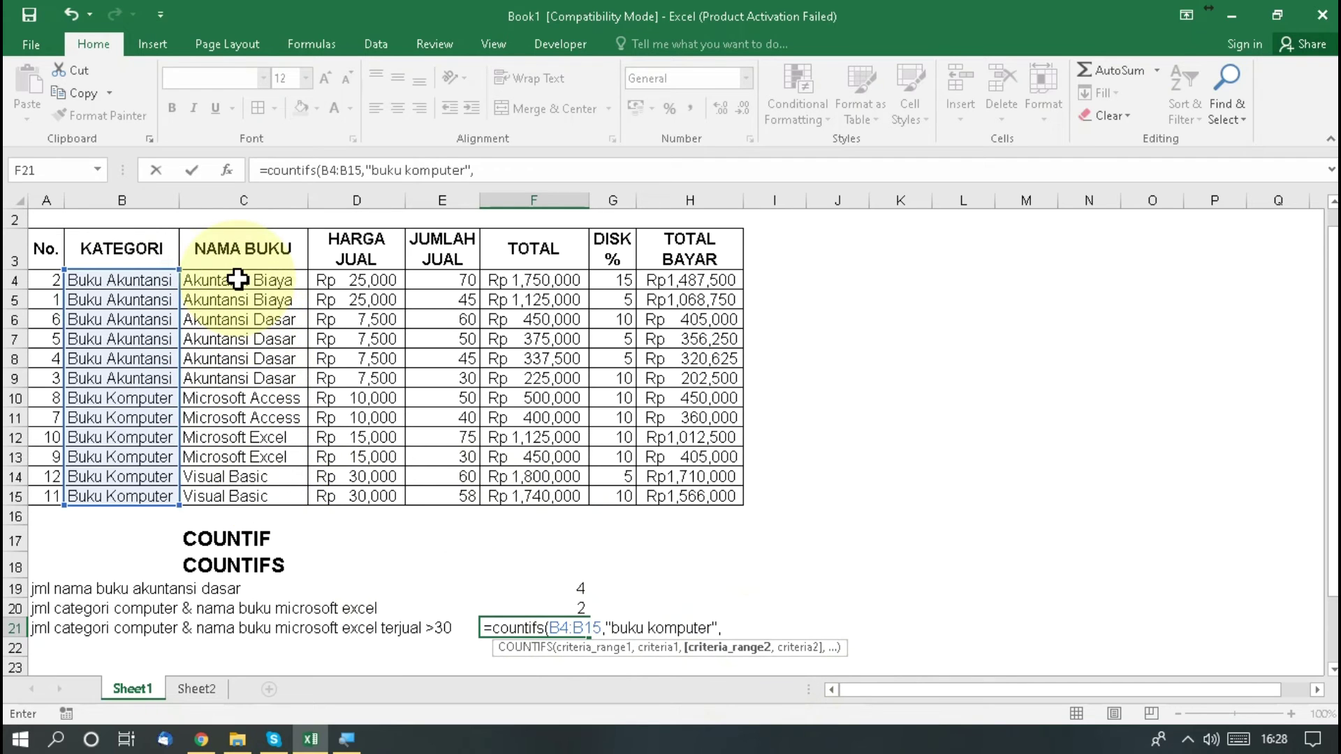
# - Add the book names in C4:C15 as the second criteria range of the F21 formula, with the criterion "microsoft excel"
pyautogui.moveTo(237, 279); pyautogui.dragTo(237, 496)
pyautogui.write(',')
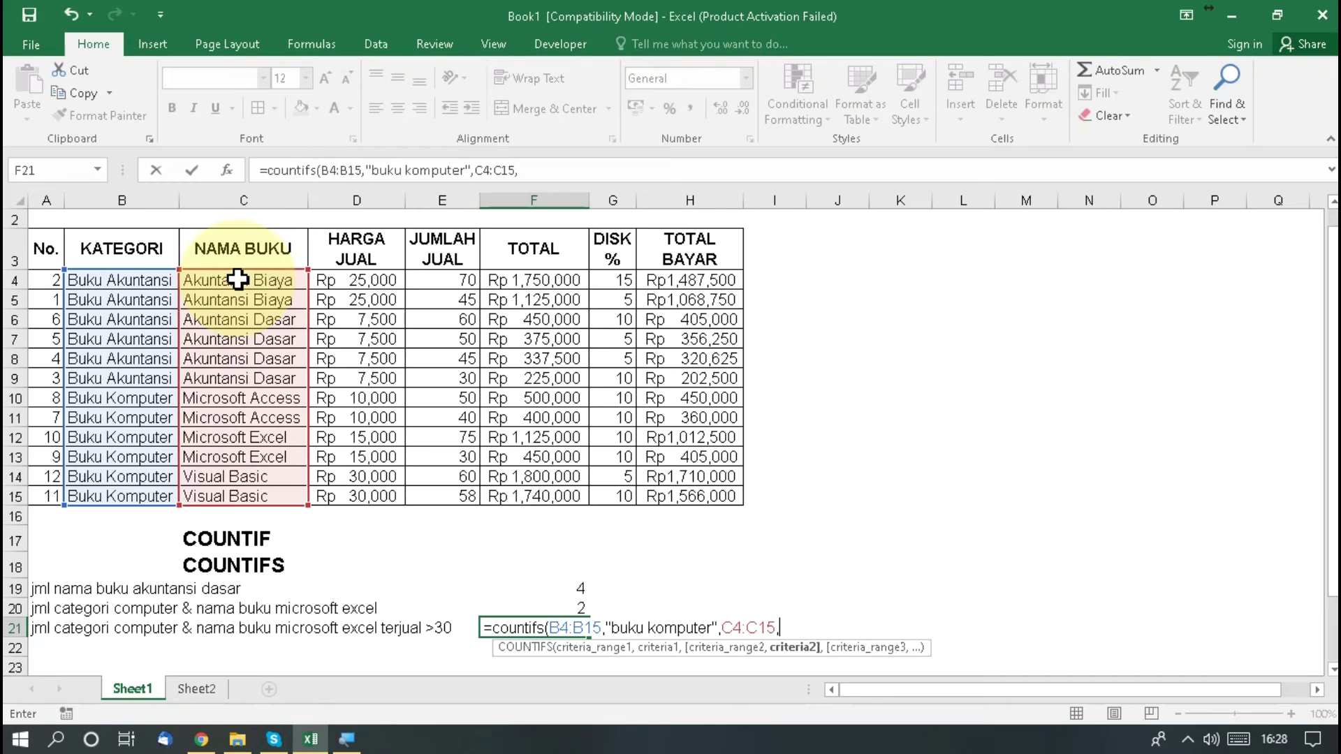
pyautogui.write('"microsoft e')
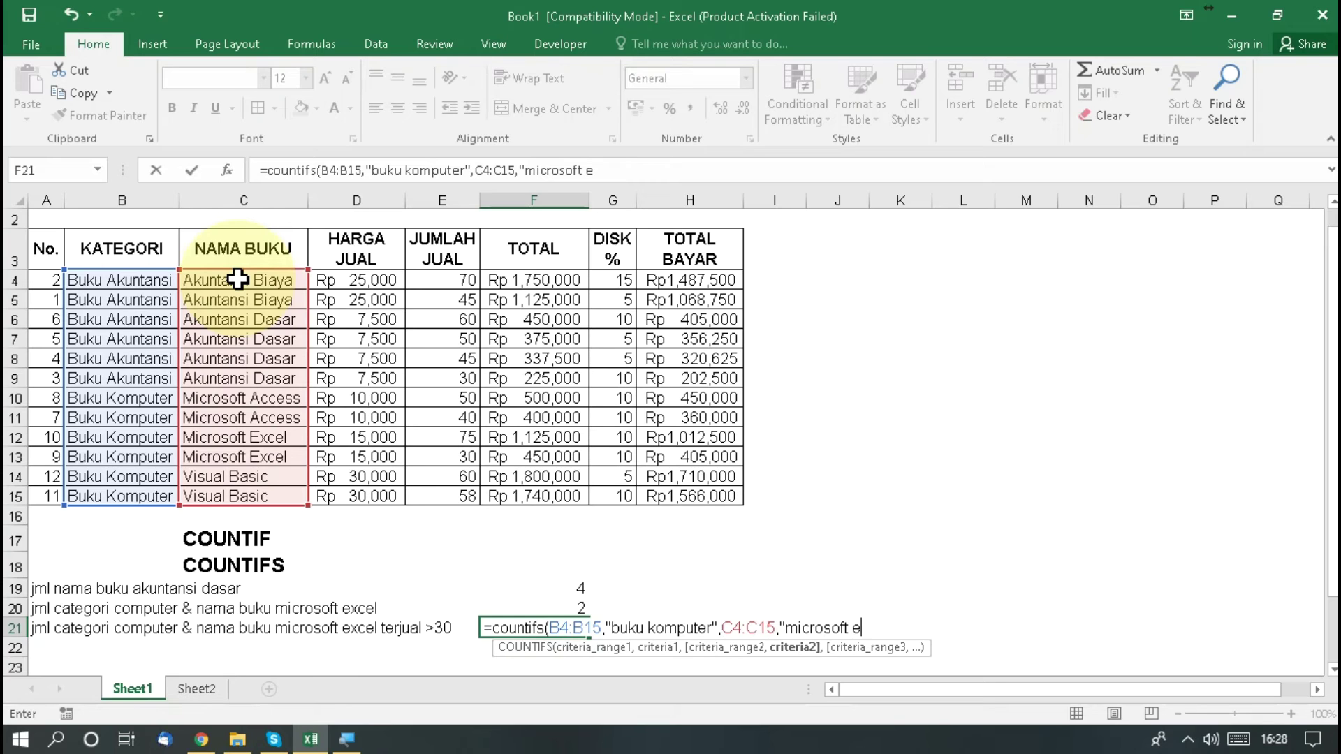
pyautogui.write('xcel",')
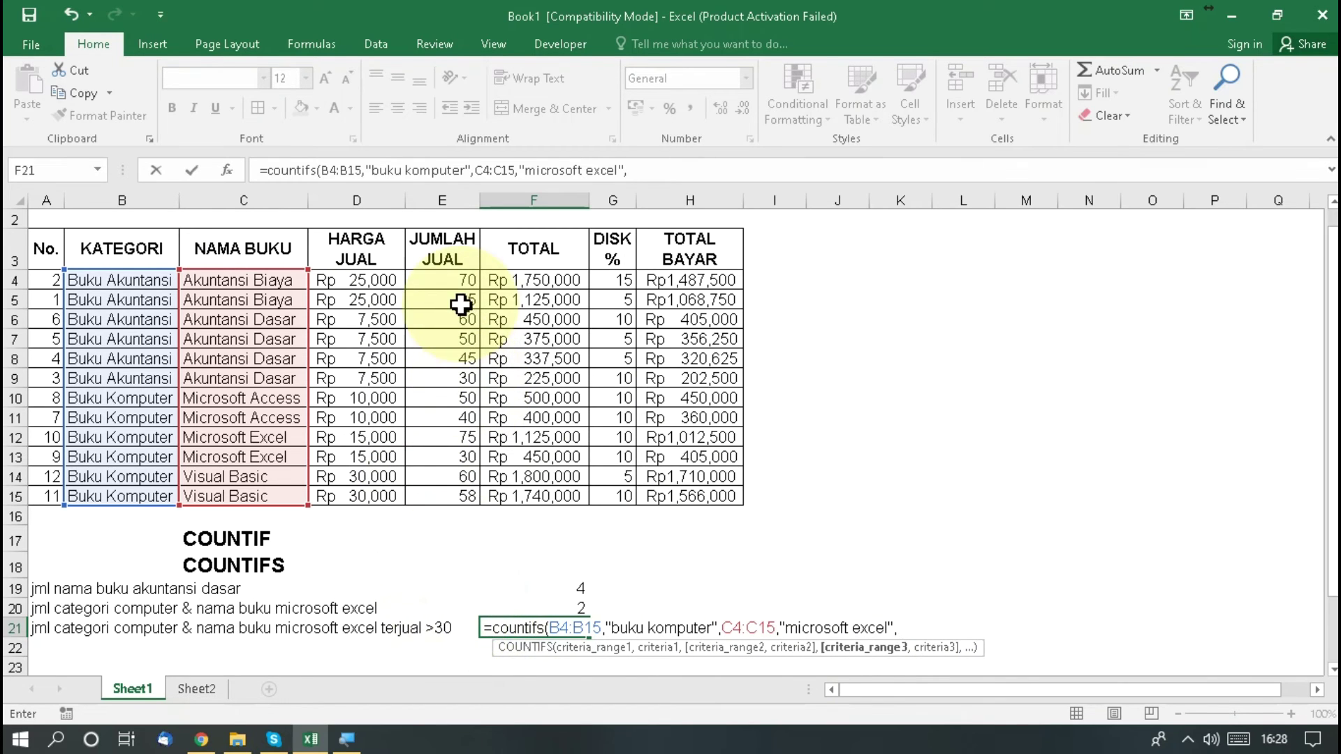
# - Finish the F21 formula with the quantities sold in E4:E15 and a >30 criterion lacking its closing quote, accepting the suggested correction
pyautogui.moveTo(441, 280); pyautogui.dragTo(442, 496)
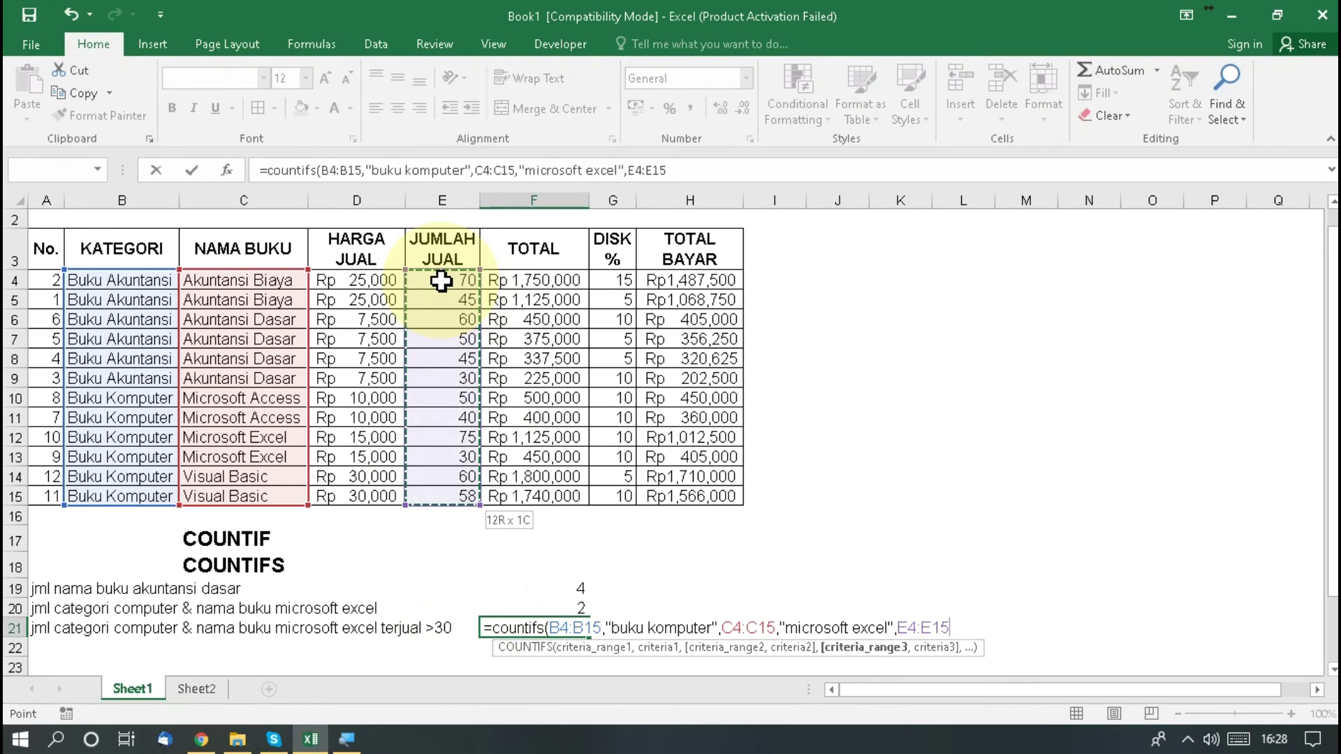
pyautogui.write(',')
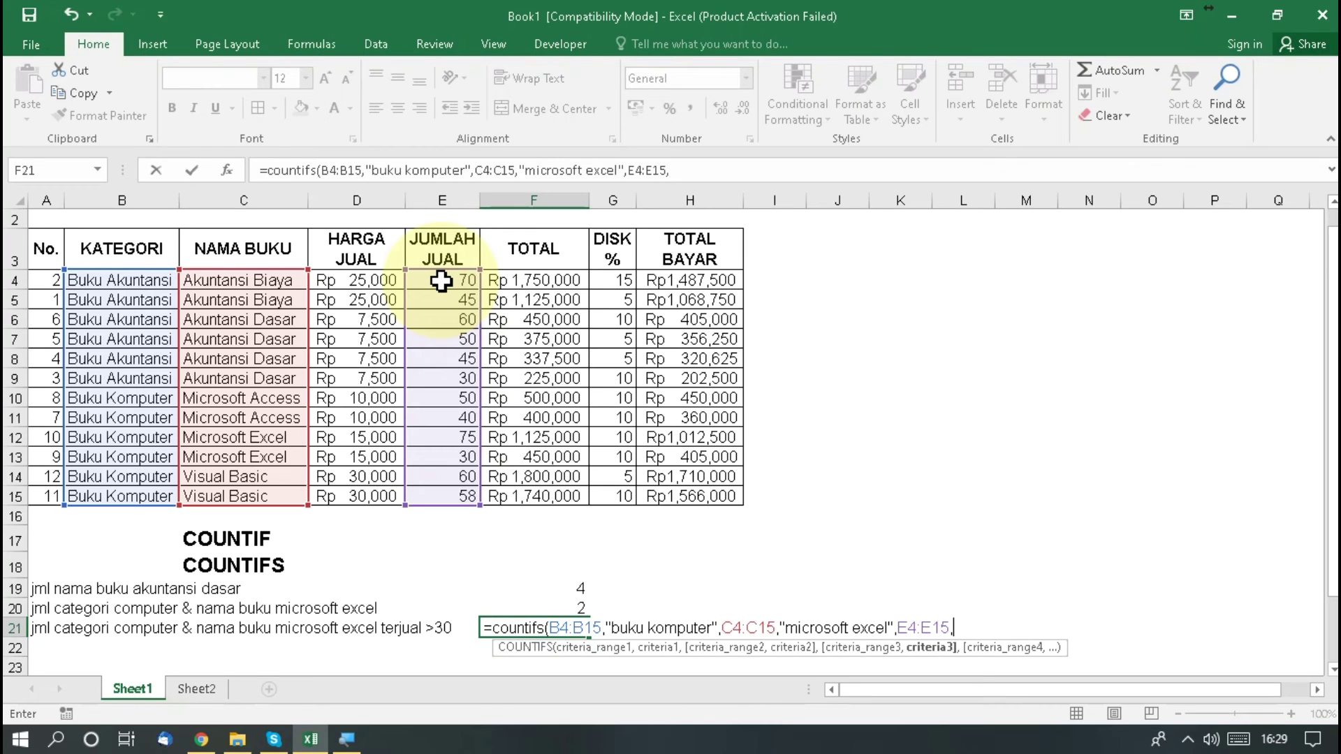
pyautogui.write('">30)')
pyautogui.press('Return')
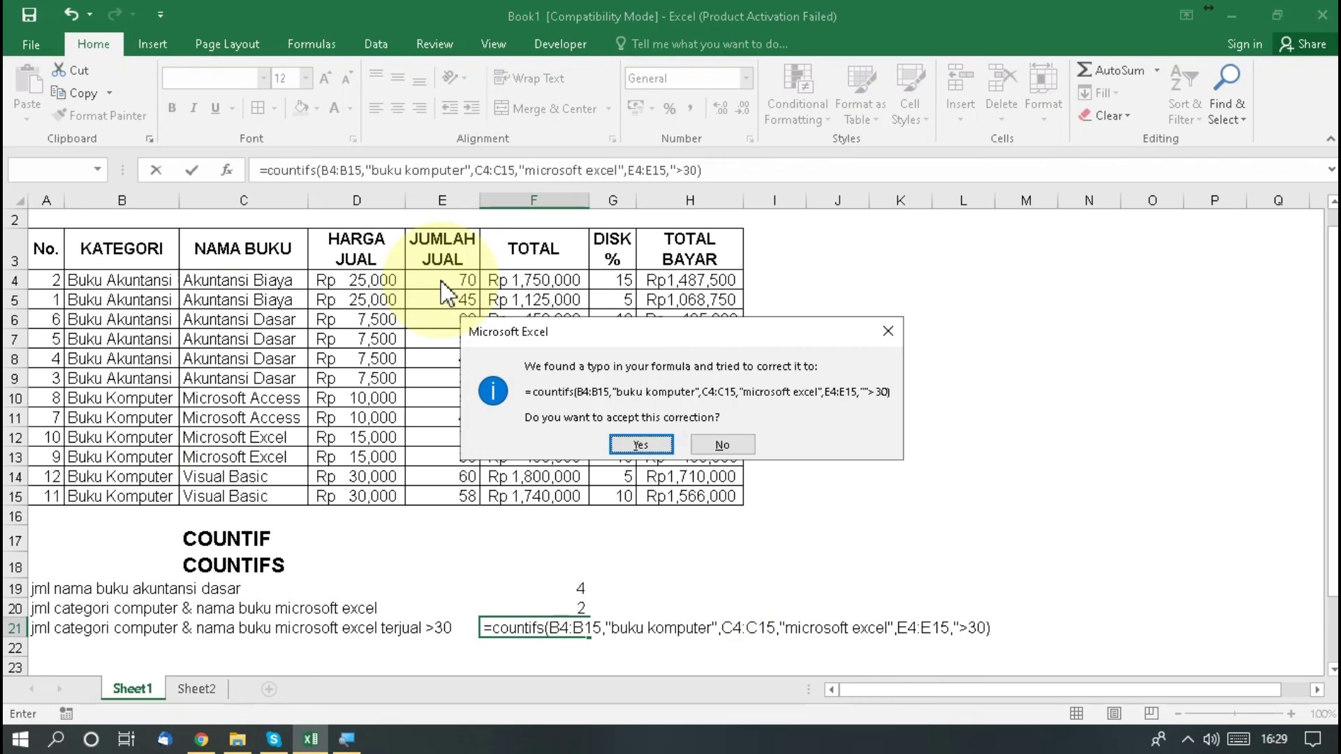
pyautogui.press('Return')
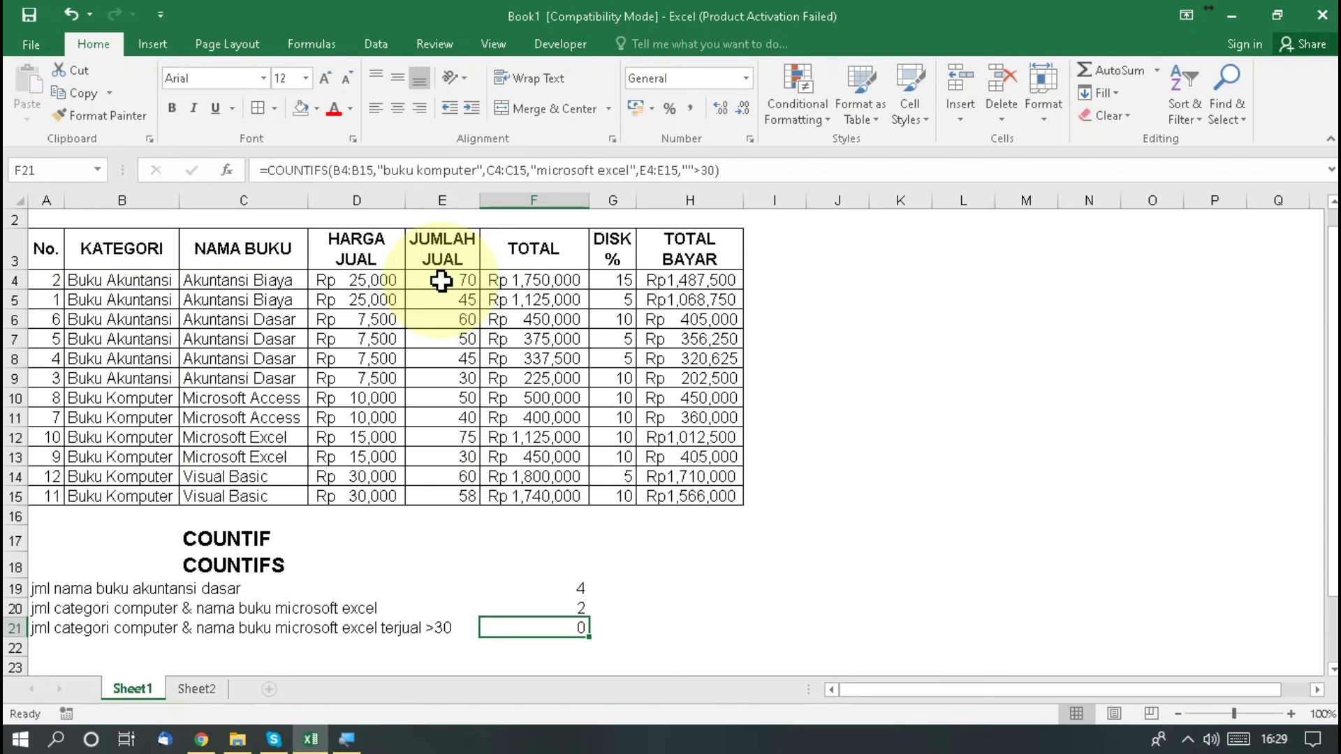
# - Correct the quotation marks in the F21 formula so that its third criterion reads ">30"
pyautogui.click(695, 170)
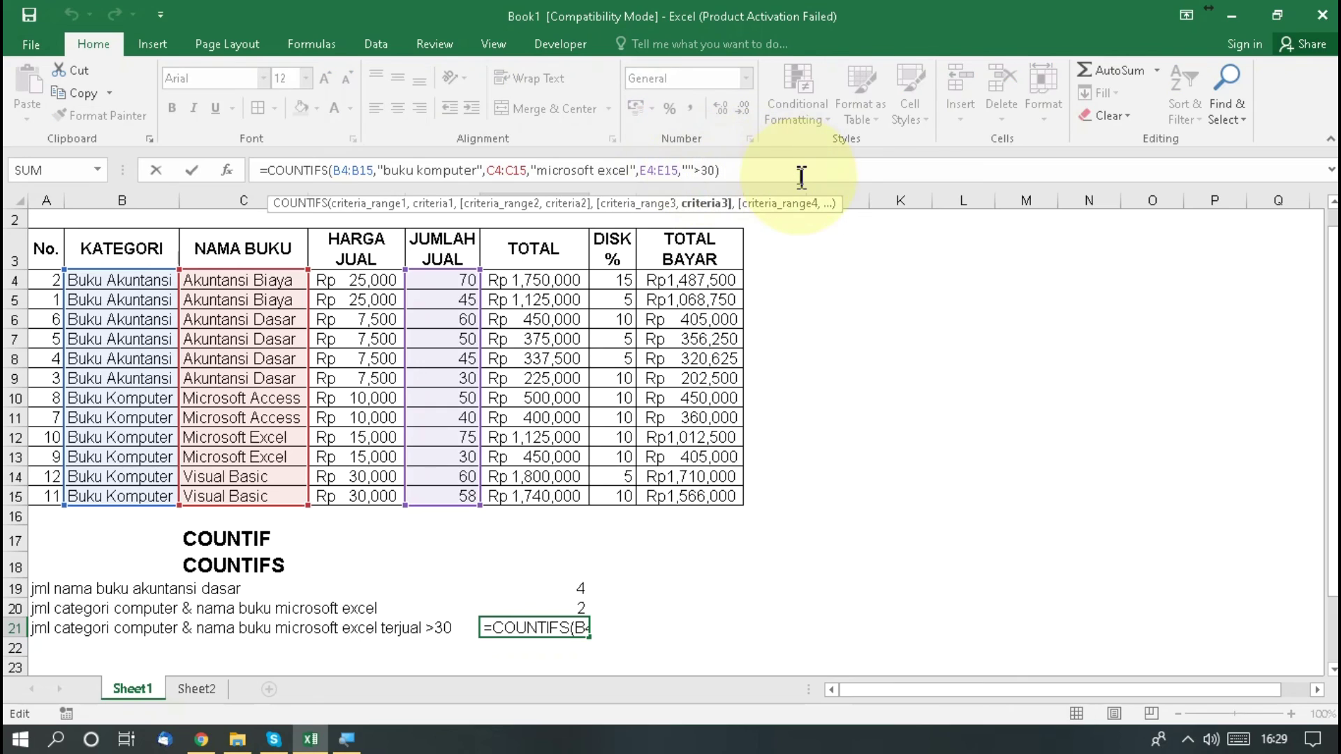
pyautogui.press('BackSpace')
pyautogui.press('Right')
pyautogui.press('Right')
pyautogui.press('Right')
pyautogui.write('"')
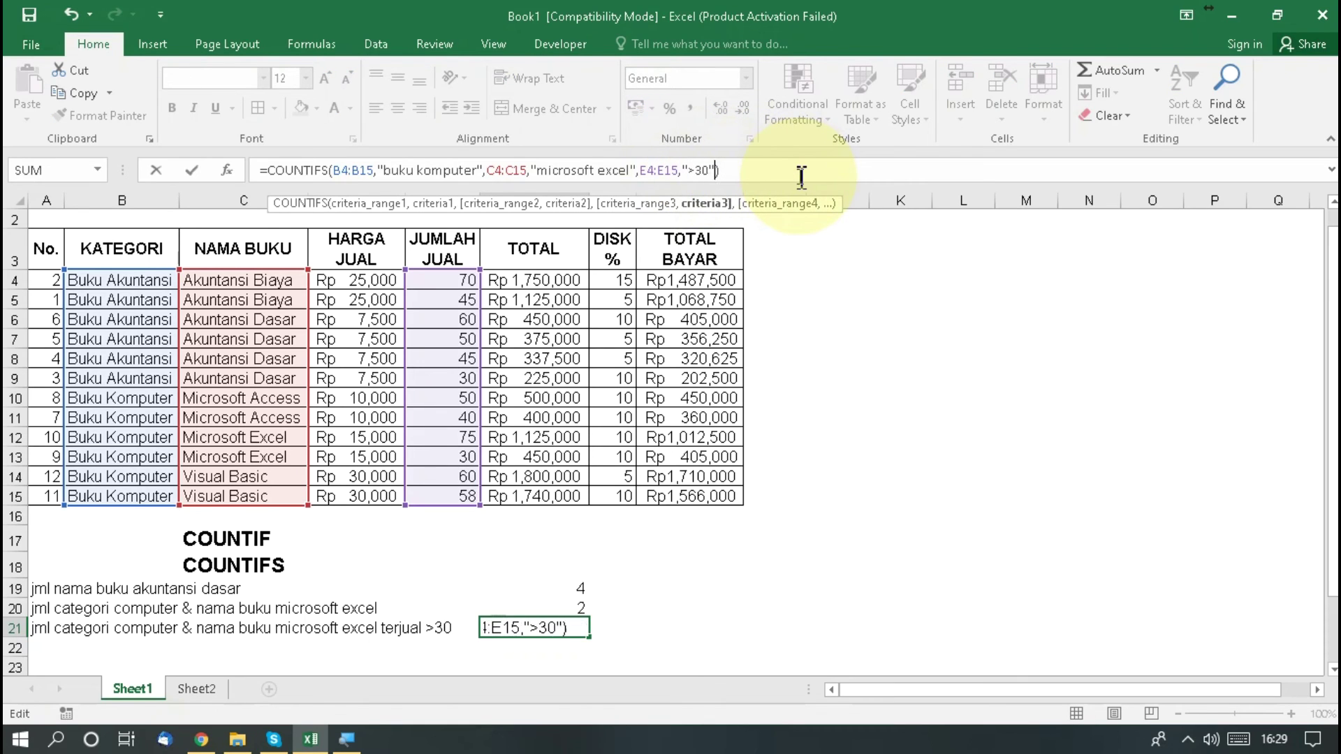
pyautogui.press('Return')
pyautogui.press('Up')
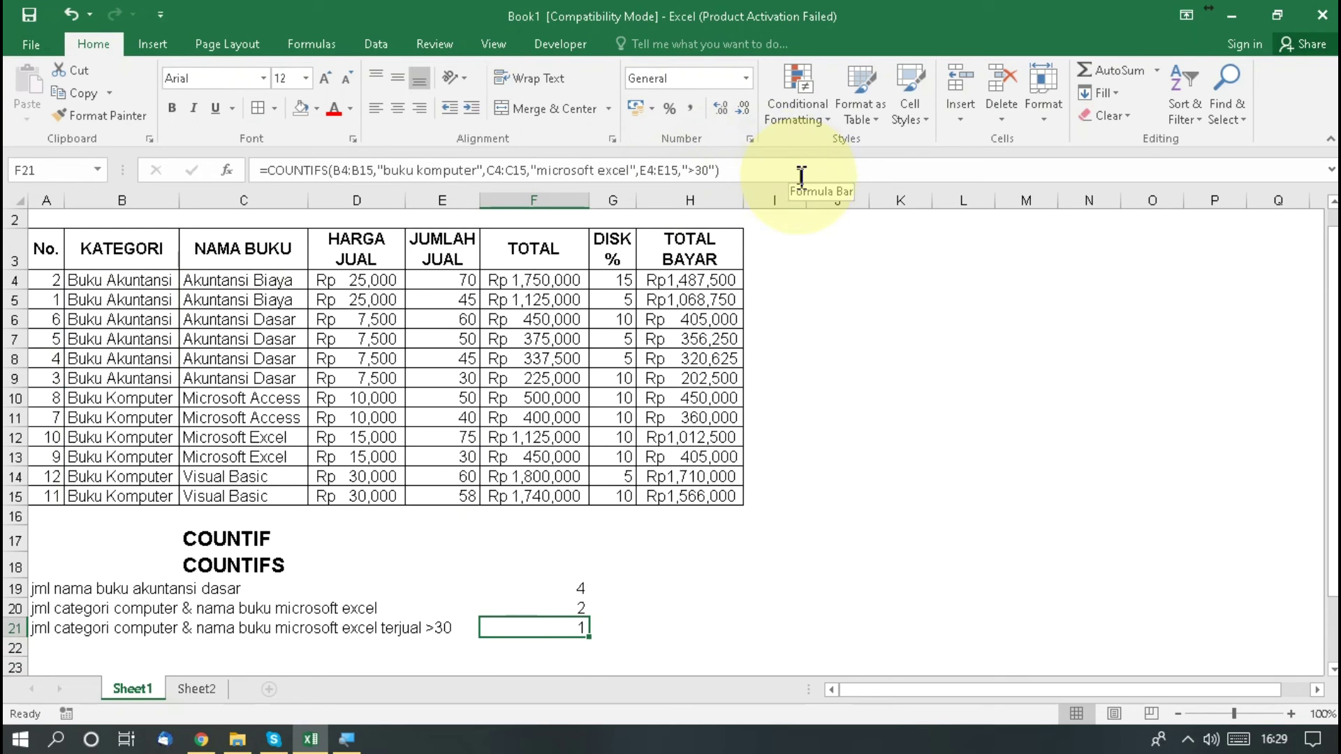
# - Check the category, book name and quantity sold of the Microsoft Excel entries in rows 12 and 13 against the count in F21
pyautogui.click(138, 440)
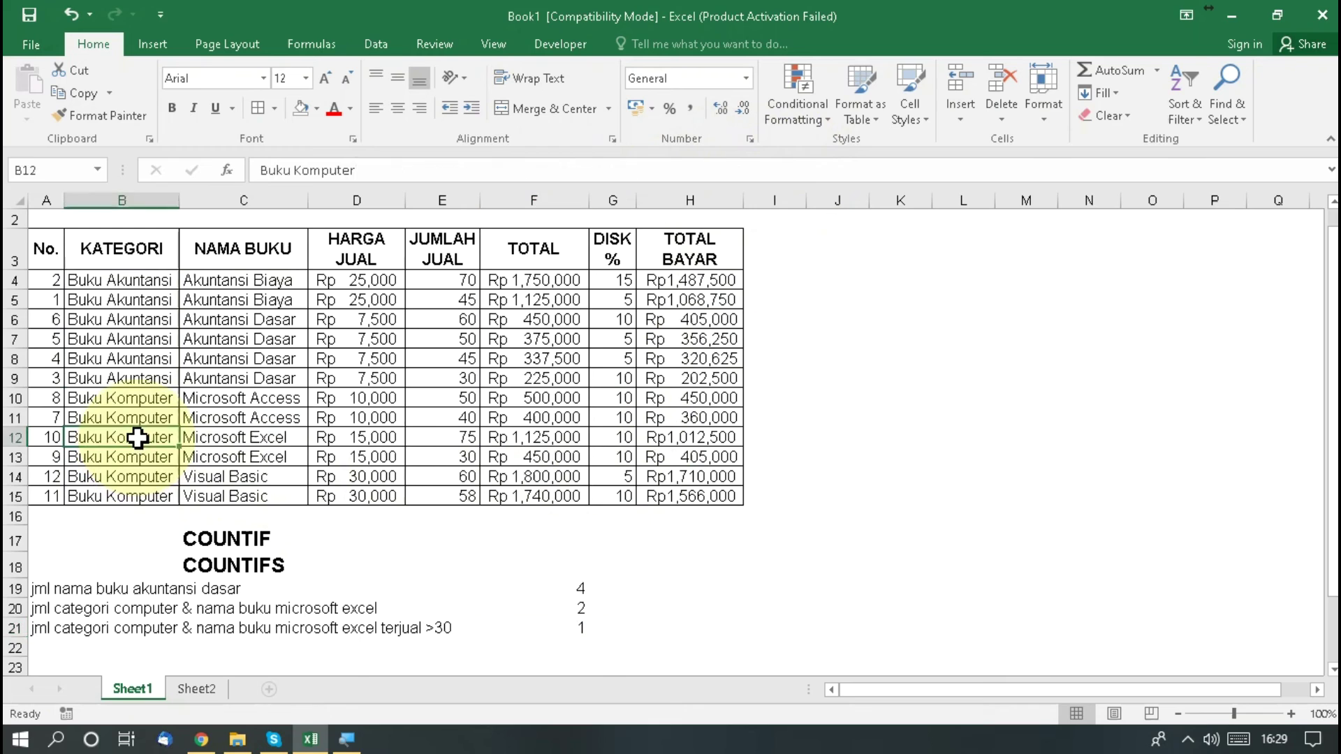
pyautogui.click(284, 443)
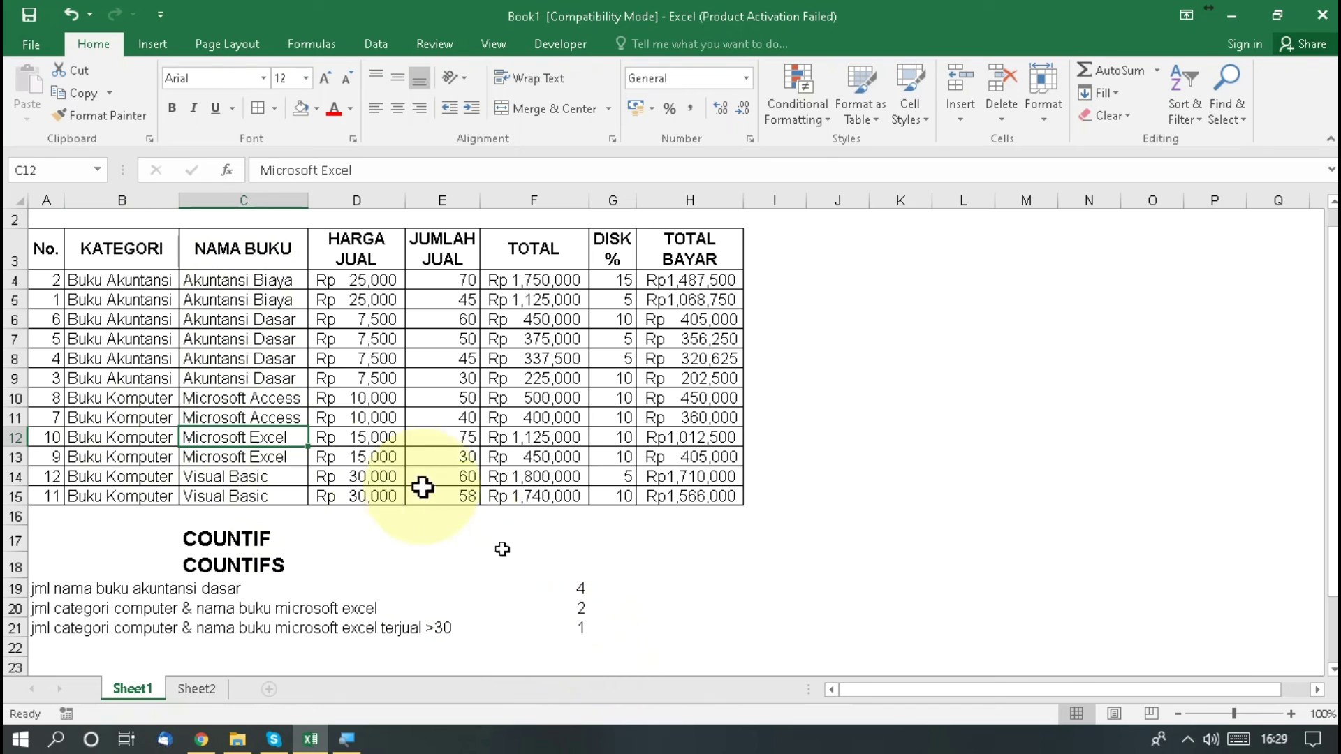
pyautogui.press('Left')
pyautogui.press('Left')
pyautogui.press('Right')
pyautogui.press('Right')
pyautogui.press('Right')
pyautogui.press('Right')
pyautogui.press('Right')
pyautogui.press('Left')
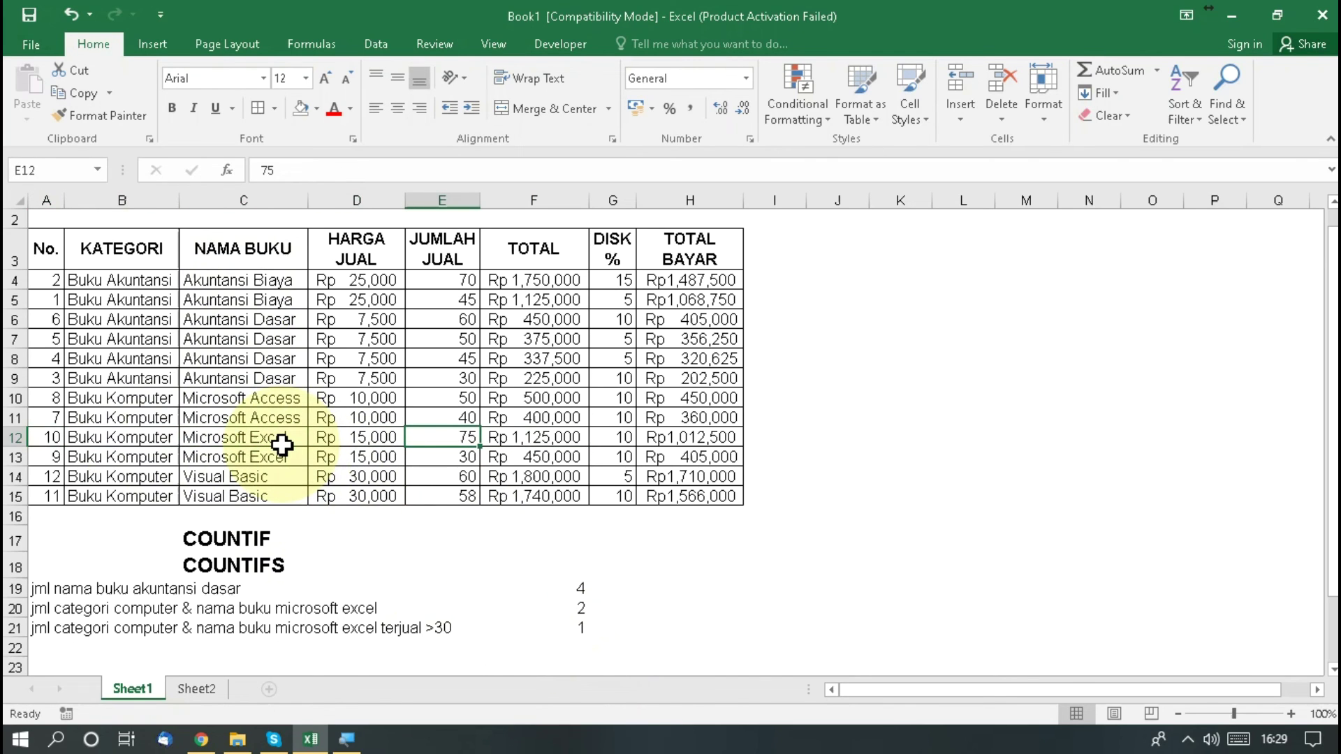
pyautogui.press('Down')
pyautogui.press('Left')
pyautogui.press('Left')
pyautogui.press('Right')
pyautogui.press('Right')
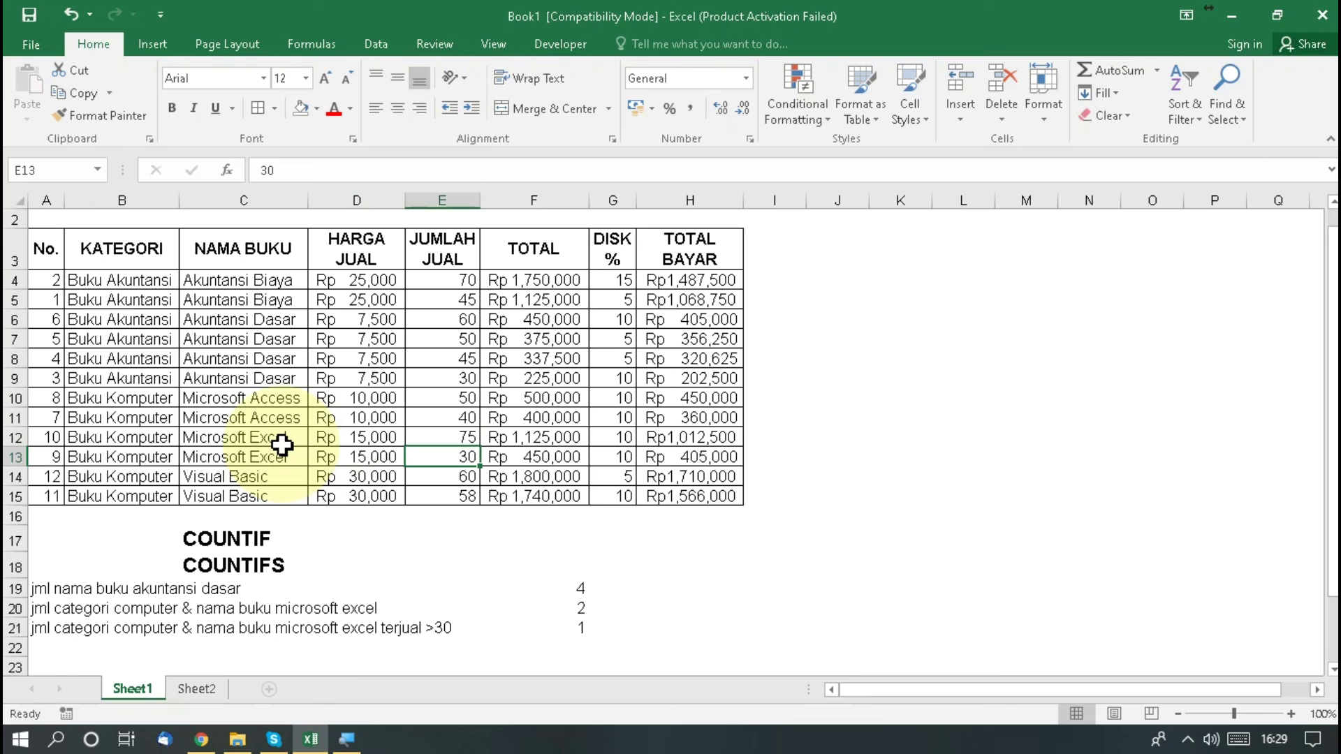